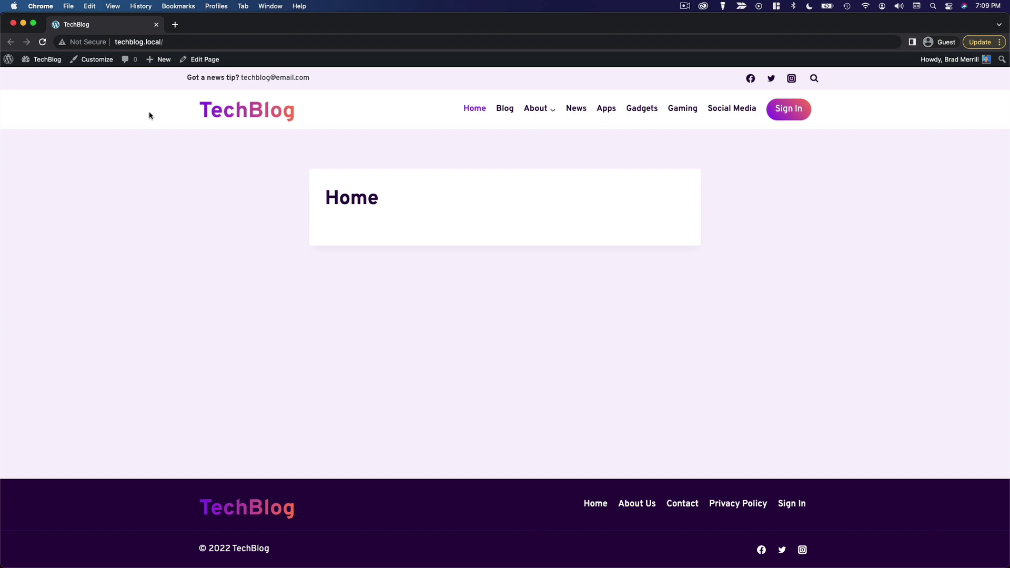
Step: Open the empty Home page in the block editor from the front-end admin bar
{"action": "left_click", "coordinate": [216, 61]}
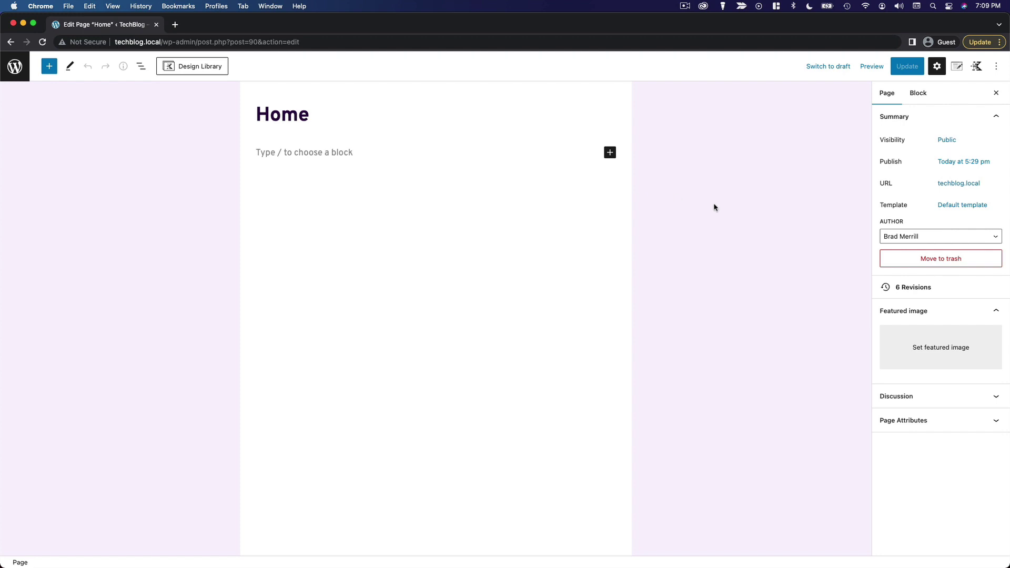
Step: In Kadence page settings, disable the page title and choose Fullwidth layout with Unboxed content
{"action": "left_click", "coordinate": [957, 67]}
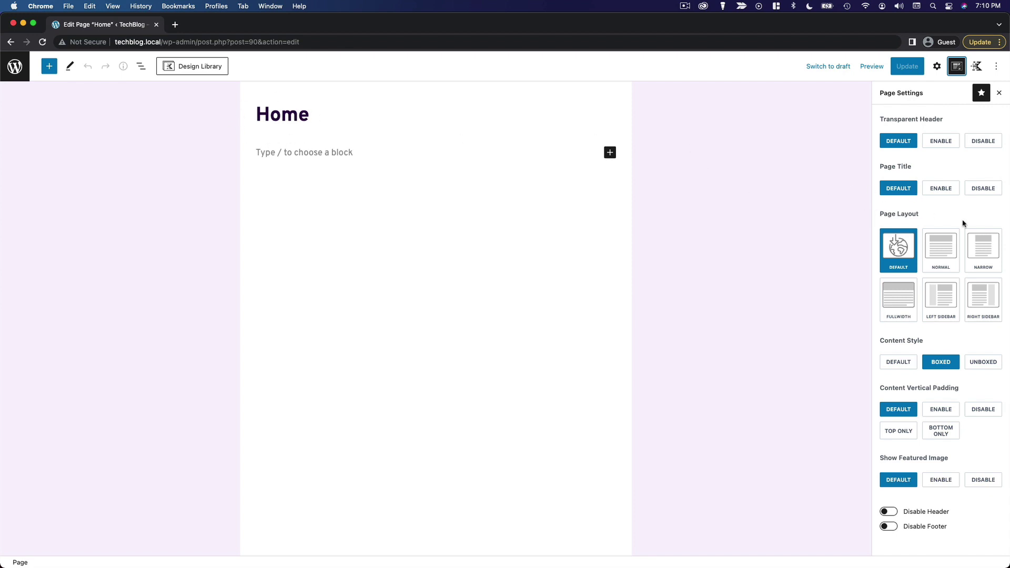
{"action": "left_click", "coordinate": [982, 193]}
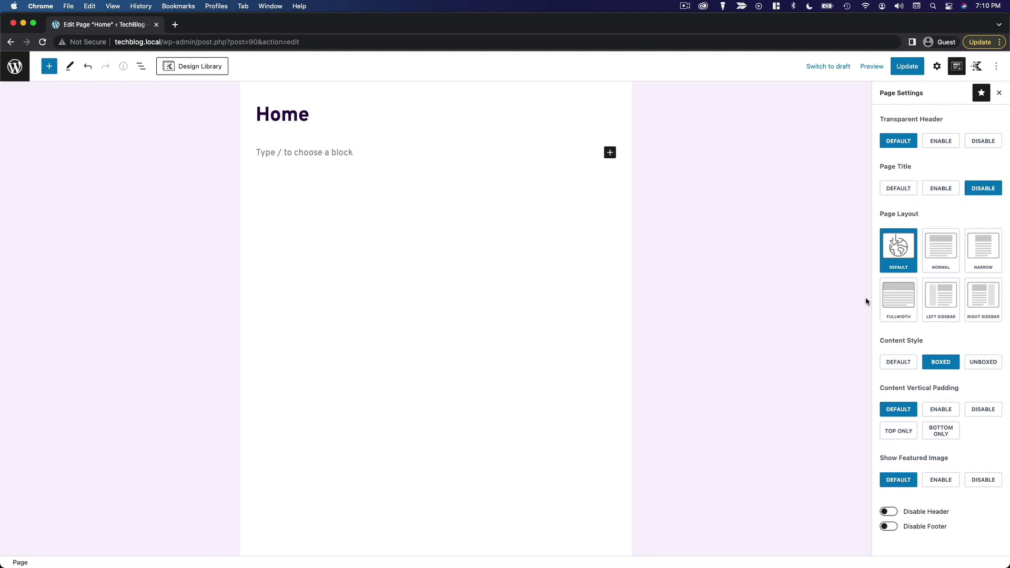
{"action": "left_click", "coordinate": [906, 304]}
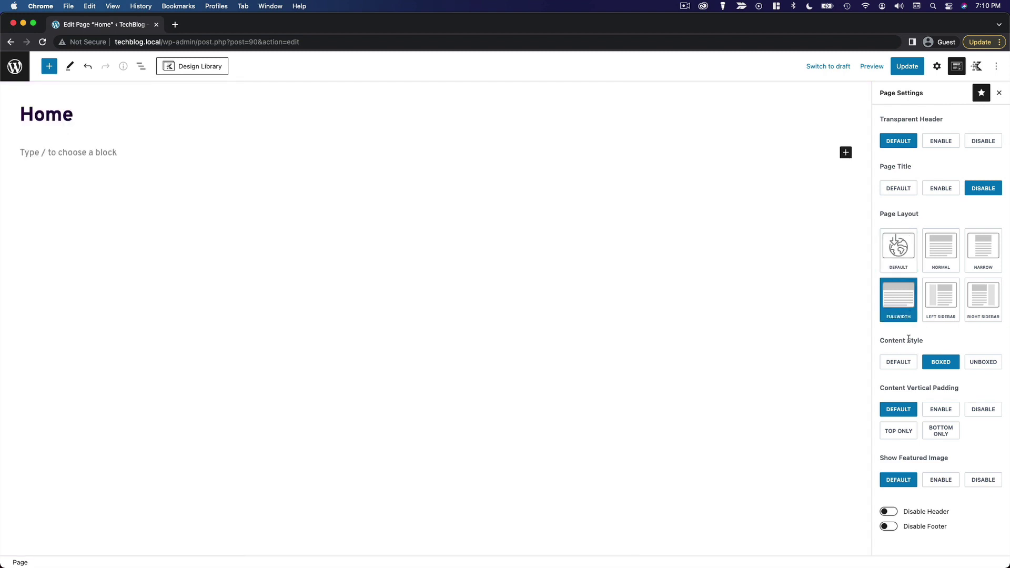
{"action": "left_click", "coordinate": [984, 363]}
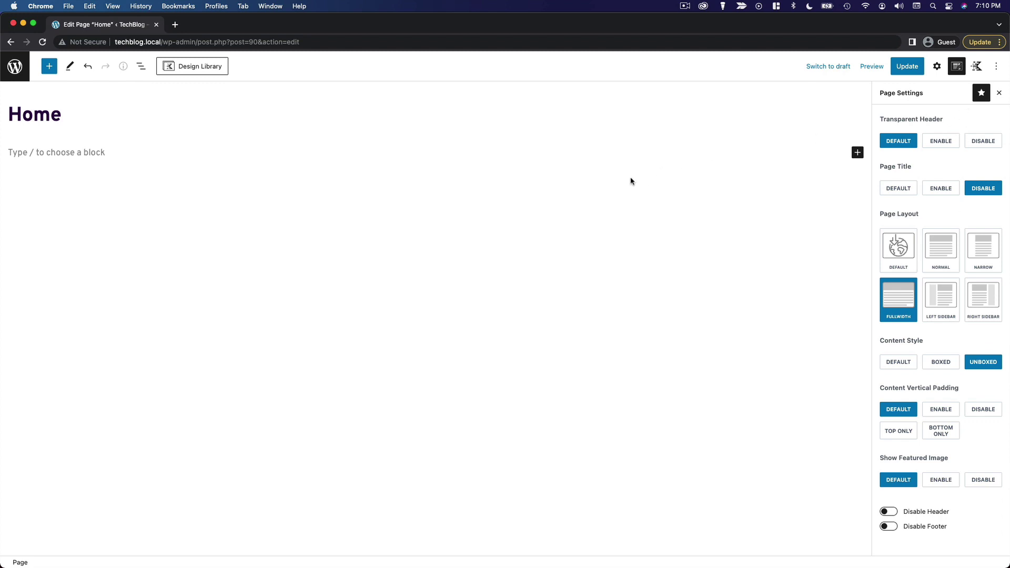
{"action": "left_click", "coordinate": [633, 154]}
Step: Add a Kadence Row Layout block with a single-column layout to the Home page
{"action": "left_click", "coordinate": [52, 73]}
{"action": "mouse_move", "coordinate": [98, 315]}
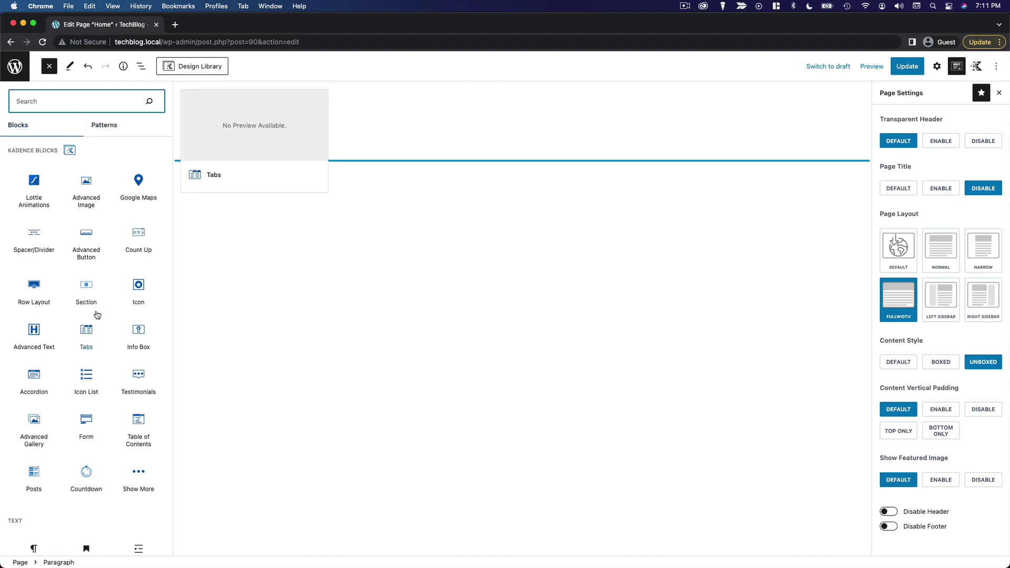
{"action": "left_click", "coordinate": [31, 287]}
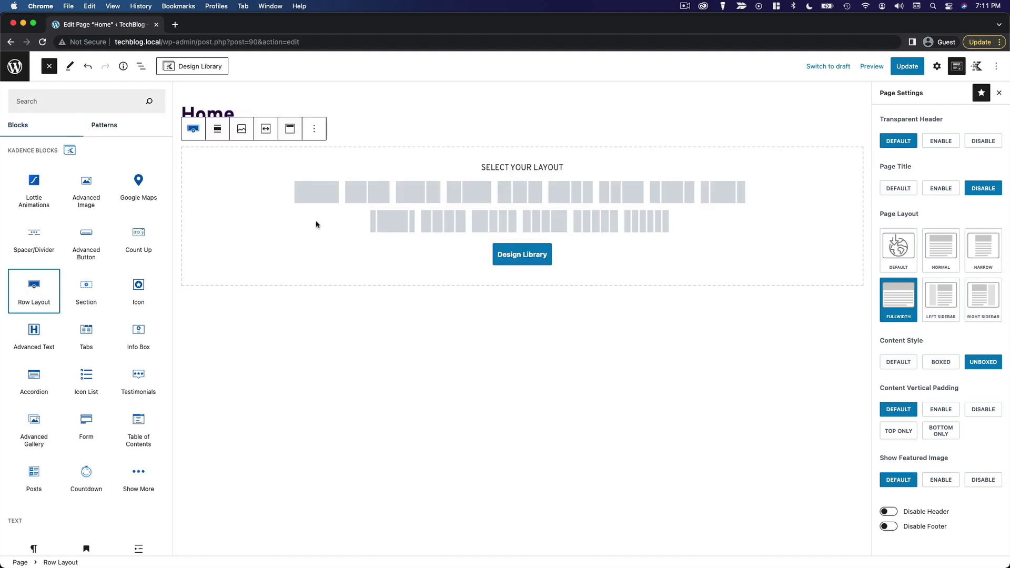
{"action": "key", "text": "Escape"}
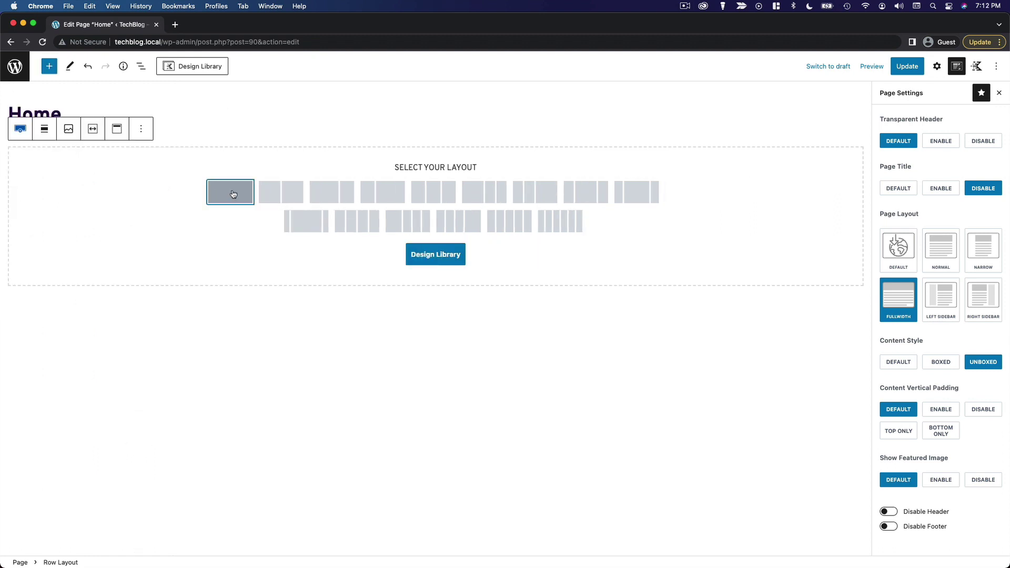
{"action": "left_click", "coordinate": [233, 194]}
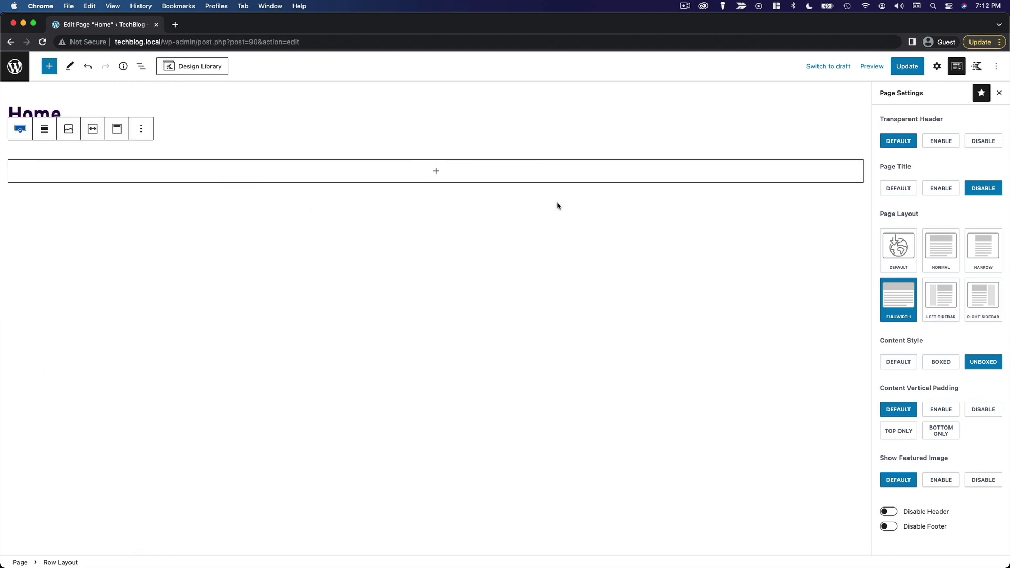
{"action": "left_click", "coordinate": [937, 66]}
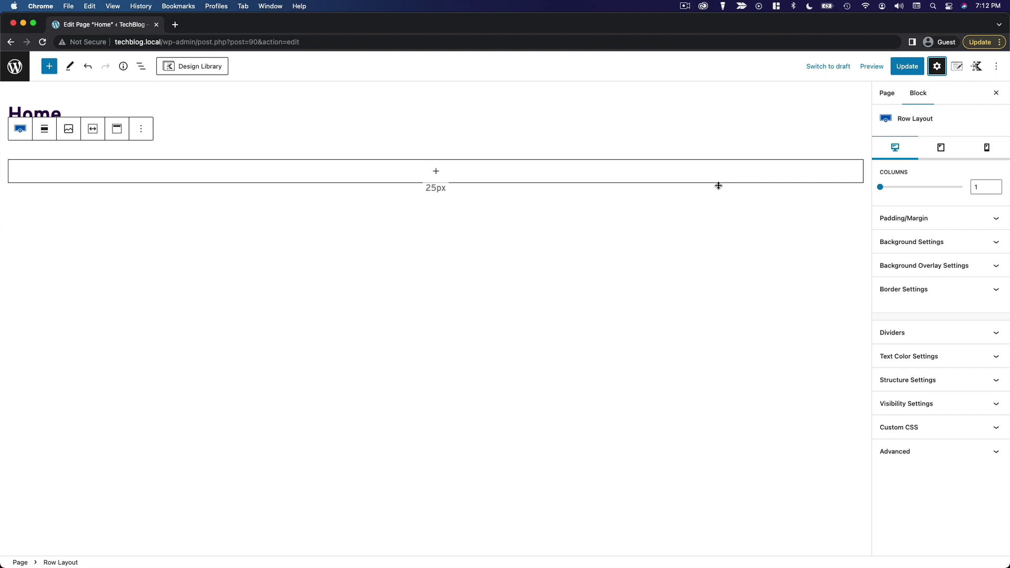
Step: Give the row a dark-purple to bright-purple gradient overlay at 100 opacity
{"action": "left_click", "coordinate": [944, 270]}
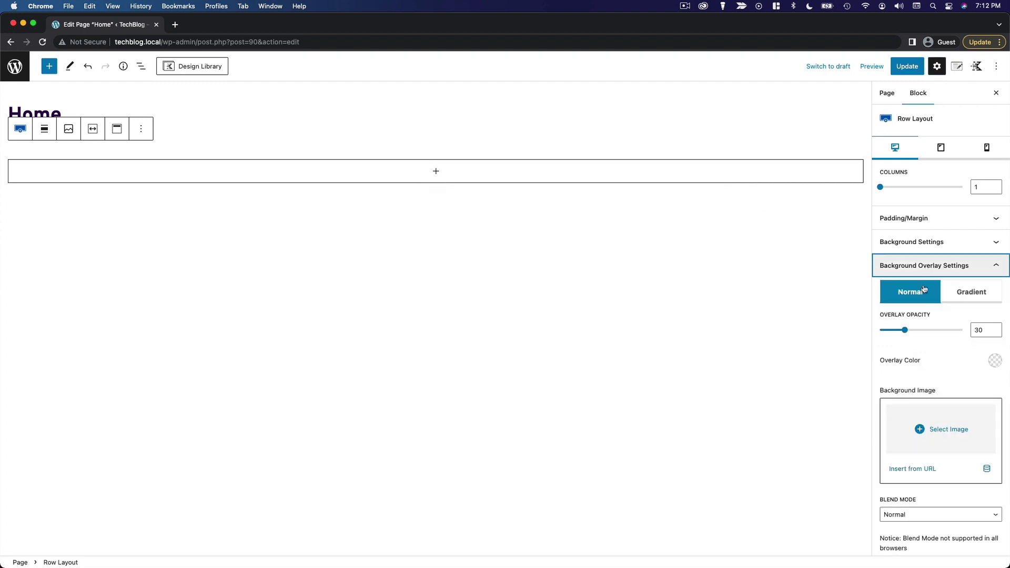
{"action": "left_click", "coordinate": [965, 293]}
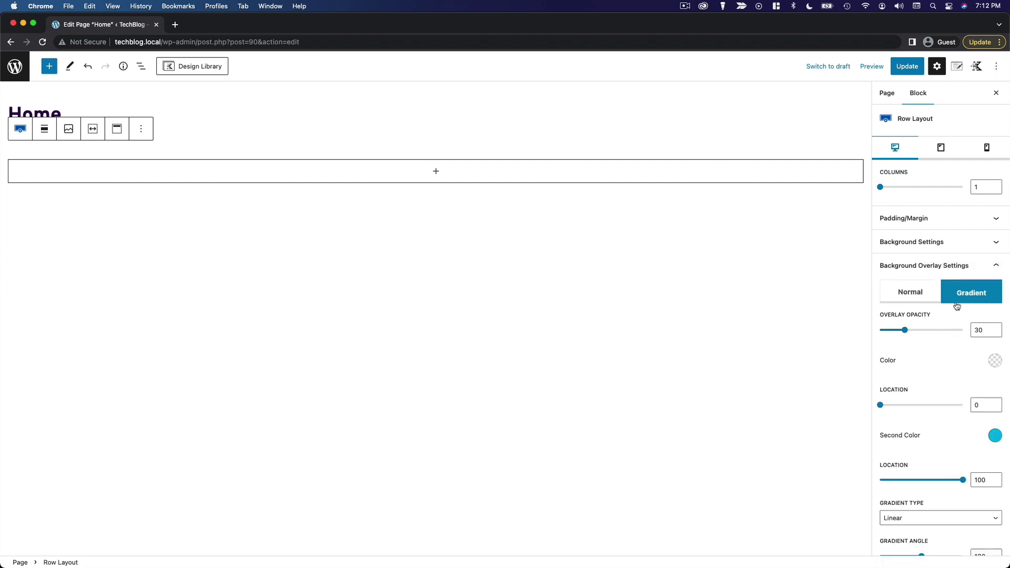
{"action": "scroll", "coordinate": [932, 331], "scroll_direction": "down", "scroll_amount": 3}
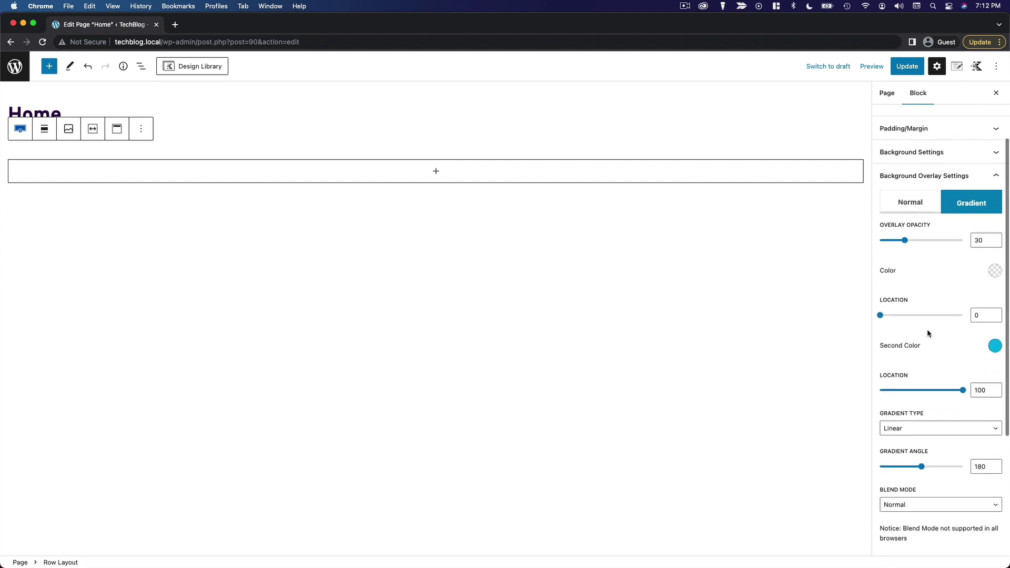
{"action": "left_click", "coordinate": [993, 273]}
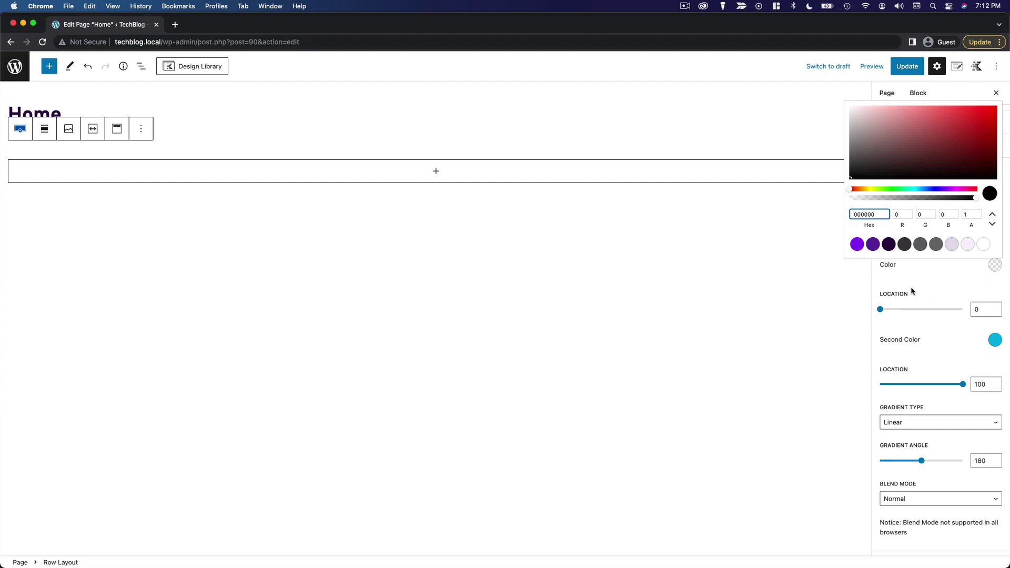
{"action": "left_click", "coordinate": [889, 248]}
{"action": "left_click", "coordinate": [959, 293]}
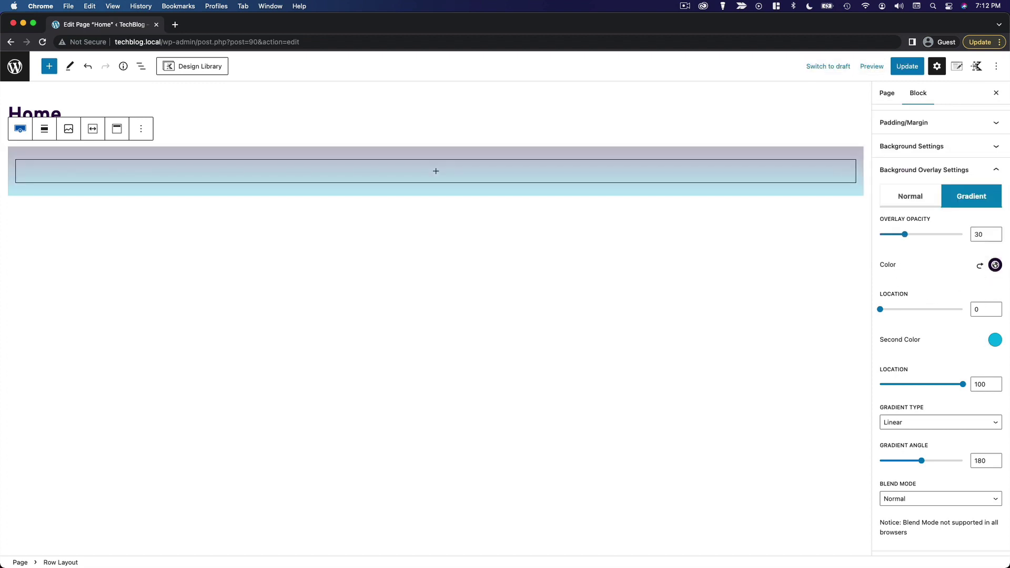
{"action": "left_click", "coordinate": [995, 341]}
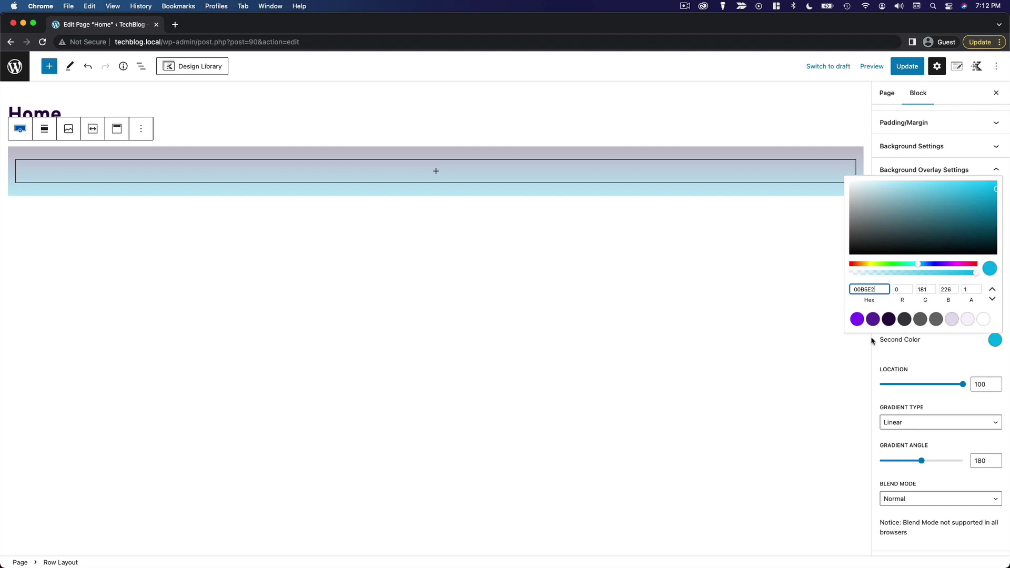
{"action": "left_click", "coordinate": [857, 319]}
{"action": "left_click", "coordinate": [937, 361]}
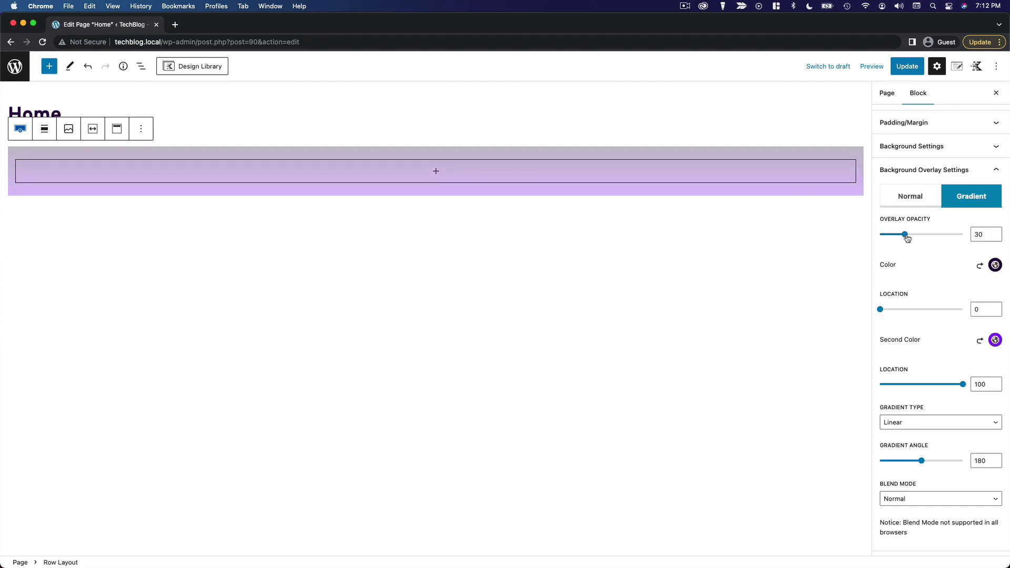
{"action": "left_click_drag", "start_coordinate": [907, 237], "coordinate": [970, 241]}
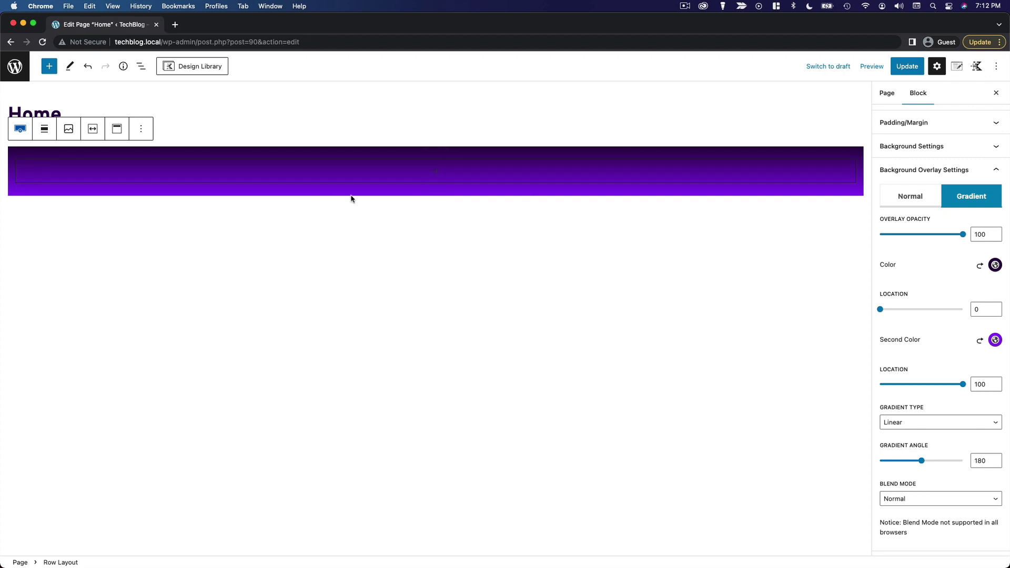
Step: Nest a Two: Equal Row Layout in the purple row and put a Posts block in its left column
{"action": "left_click", "coordinate": [436, 173]}
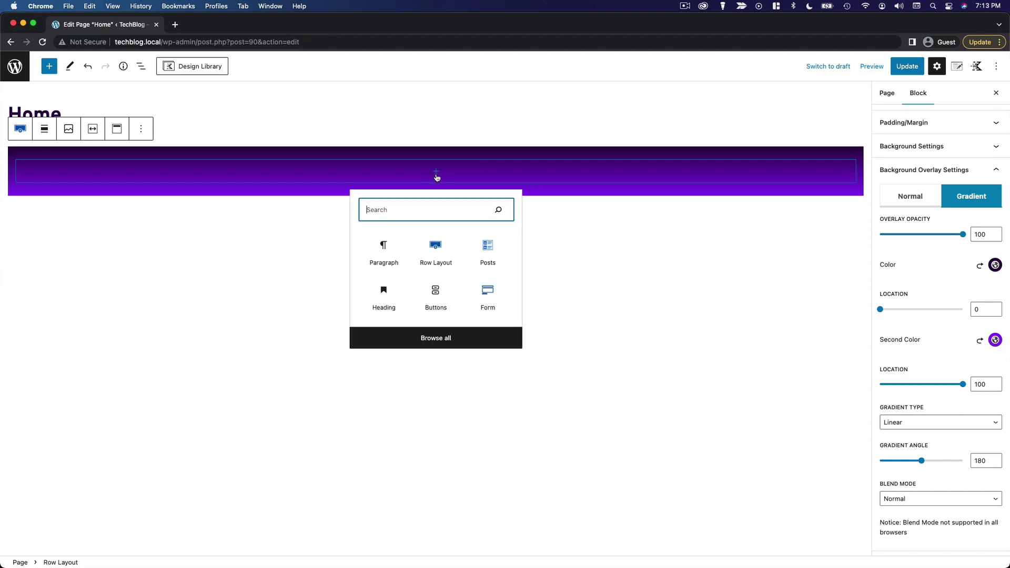
{"action": "left_click", "coordinate": [437, 255]}
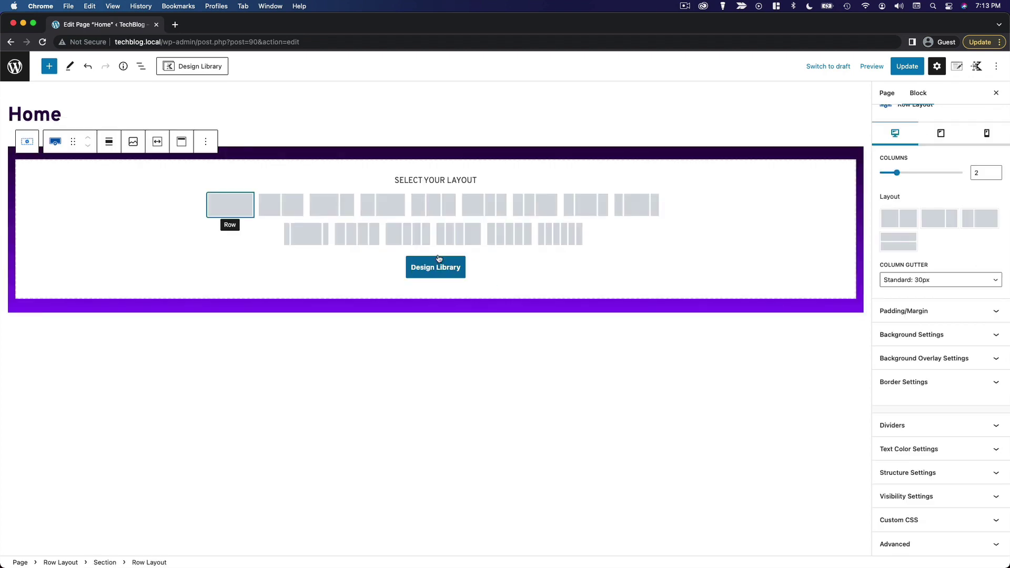
{"action": "left_click", "coordinate": [282, 210]}
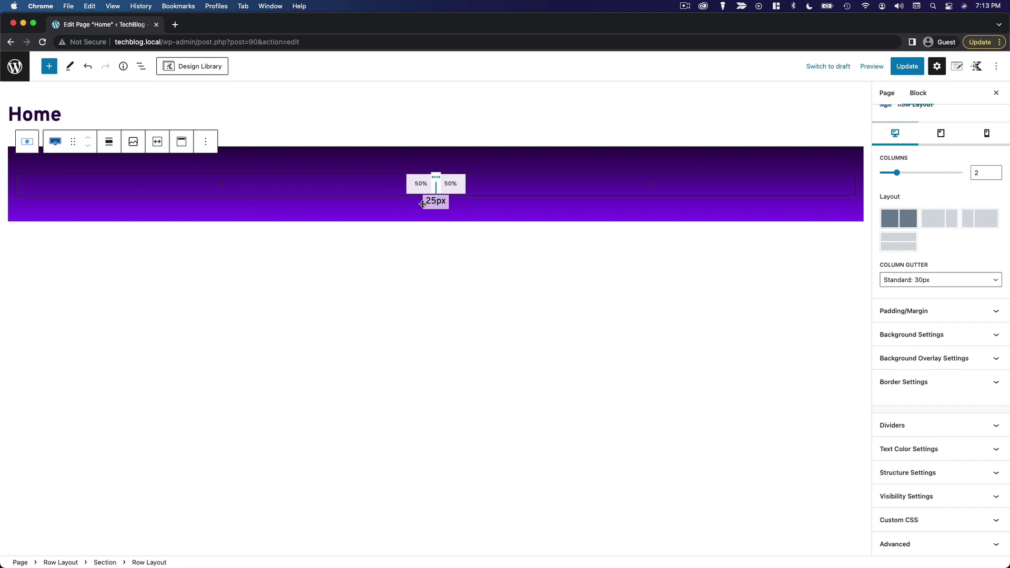
{"action": "left_click", "coordinate": [222, 185]}
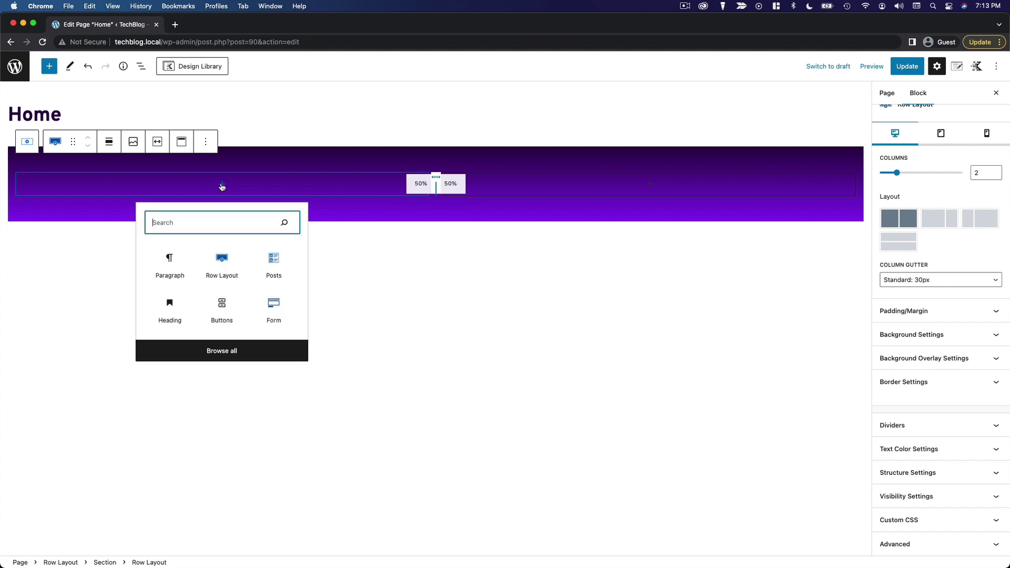
{"action": "left_click", "coordinate": [274, 268]}
{"action": "left_click", "coordinate": [274, 269]}
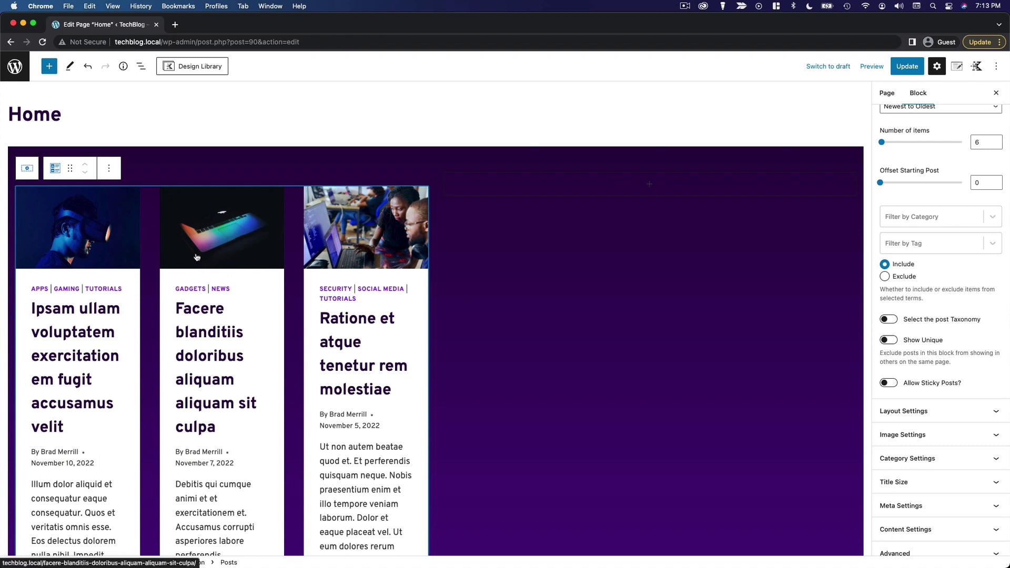
Step: Reduce the left Posts block's post count and show the posts in a single column
{"action": "scroll", "coordinate": [926, 263], "scroll_direction": "up", "scroll_amount": 3}
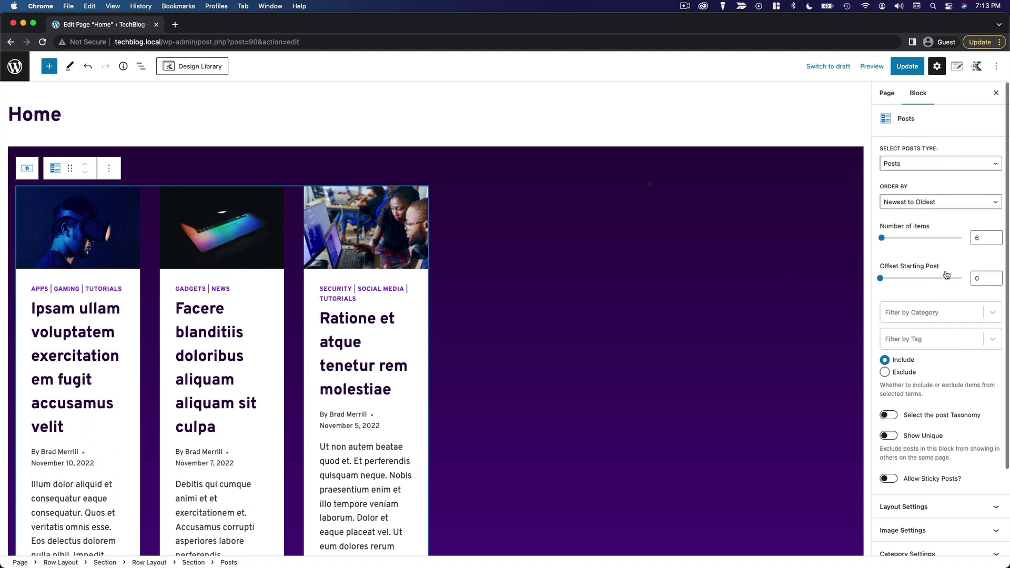
{"action": "left_click", "coordinate": [995, 241]}
{"action": "left_click", "coordinate": [995, 241]}
{"action": "left_click", "coordinate": [995, 241]}
{"action": "left_click", "coordinate": [995, 241]}
{"action": "left_click", "coordinate": [995, 241]}
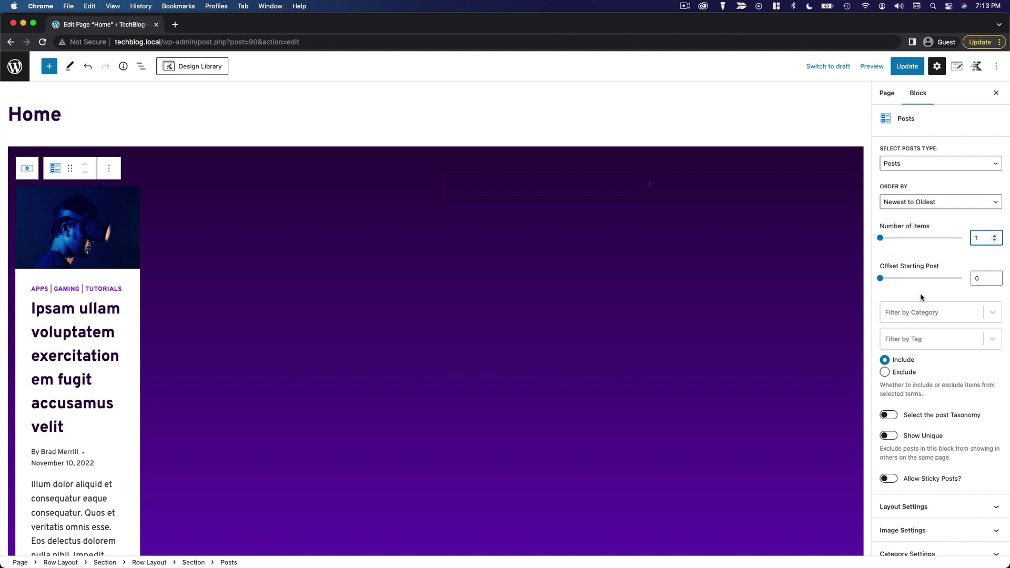
{"action": "scroll", "coordinate": [920, 296], "scroll_direction": "down", "scroll_amount": 2}
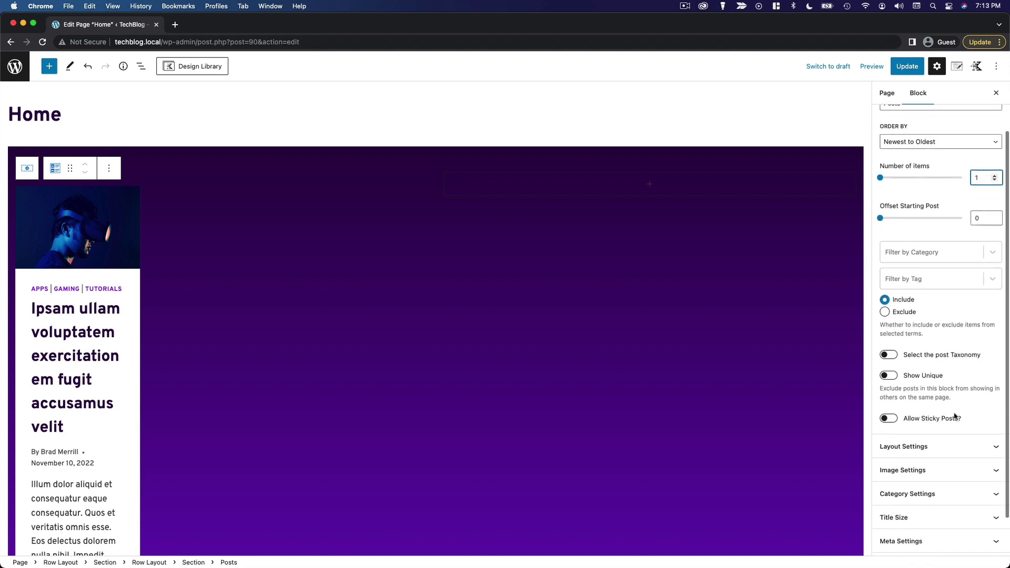
{"action": "left_click", "coordinate": [945, 449]}
{"action": "scroll", "coordinate": [948, 447], "scroll_direction": "down", "scroll_amount": 1}
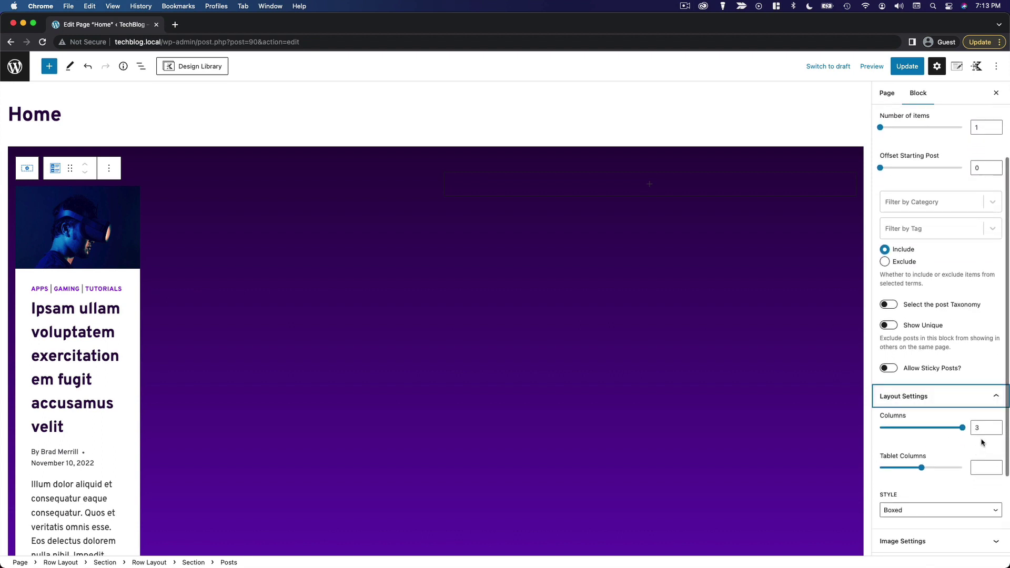
{"action": "double_click", "coordinate": [995, 431]}
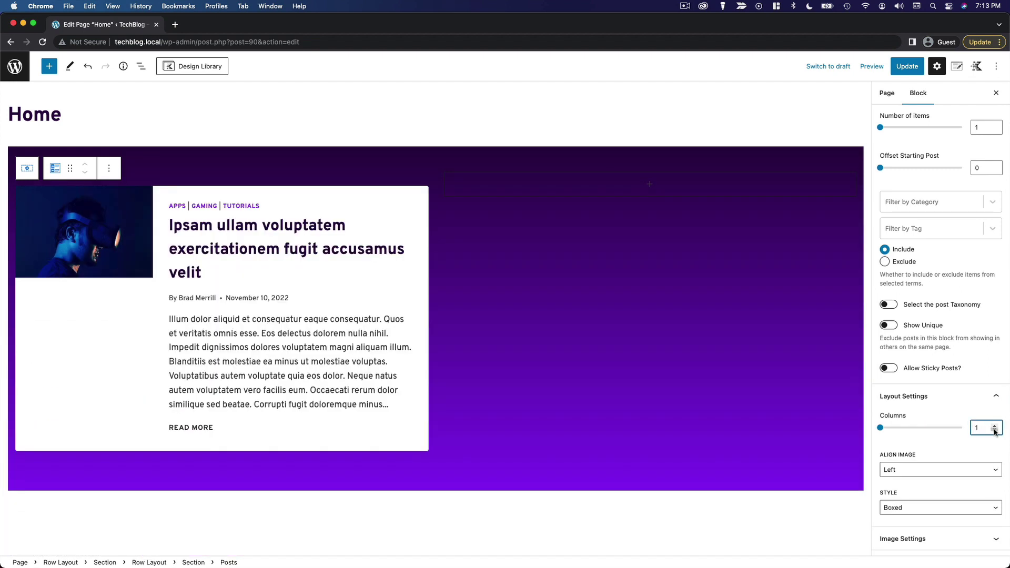
{"action": "scroll", "coordinate": [951, 378], "scroll_direction": "up", "scroll_amount": 4}
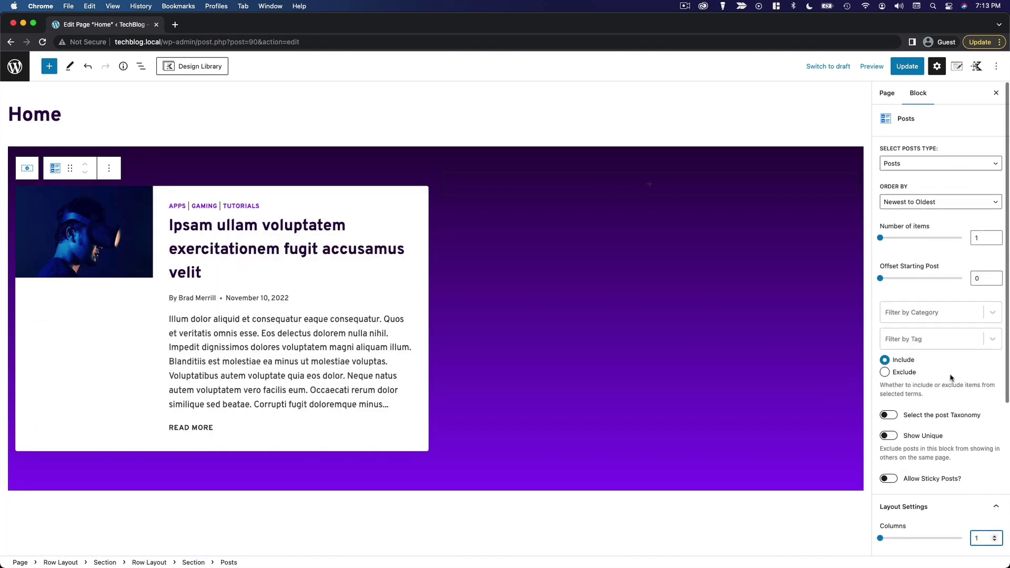
{"action": "scroll", "coordinate": [951, 377], "scroll_direction": "down", "scroll_amount": 7}
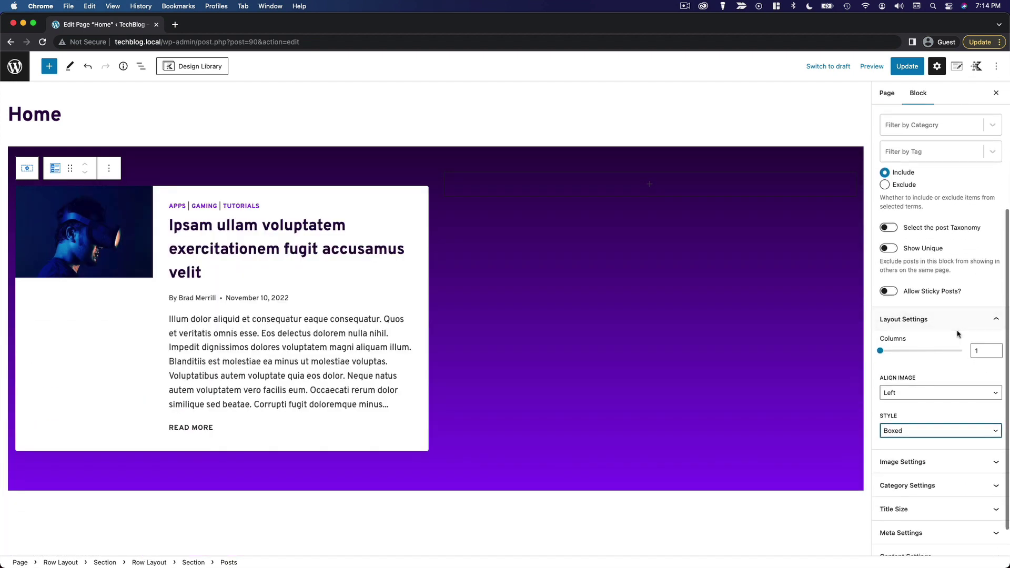
Step: Align the featured post image to Top and turn off above-title categories and meta info
{"action": "left_click", "coordinate": [933, 393]}
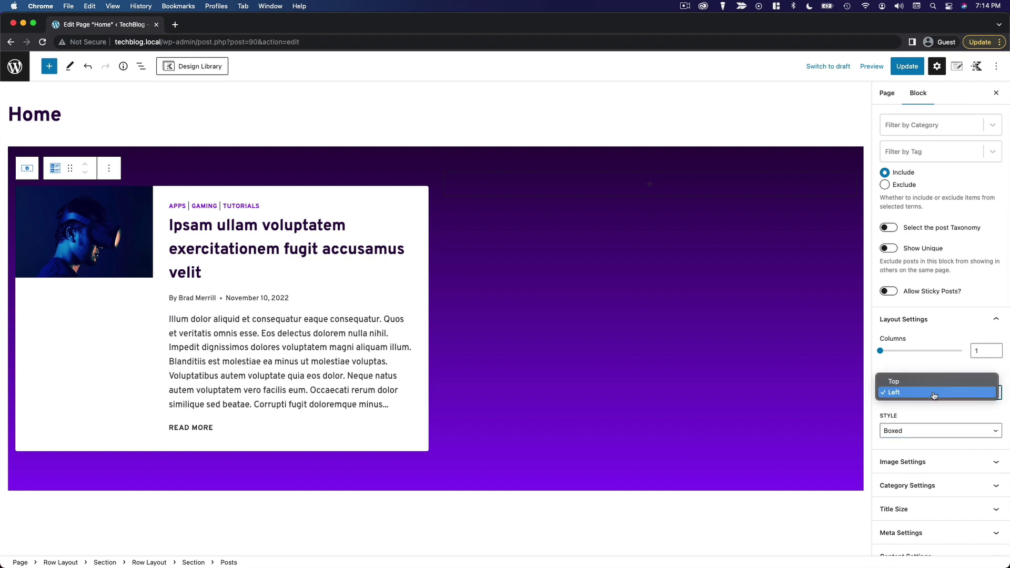
{"action": "left_click", "coordinate": [933, 384]}
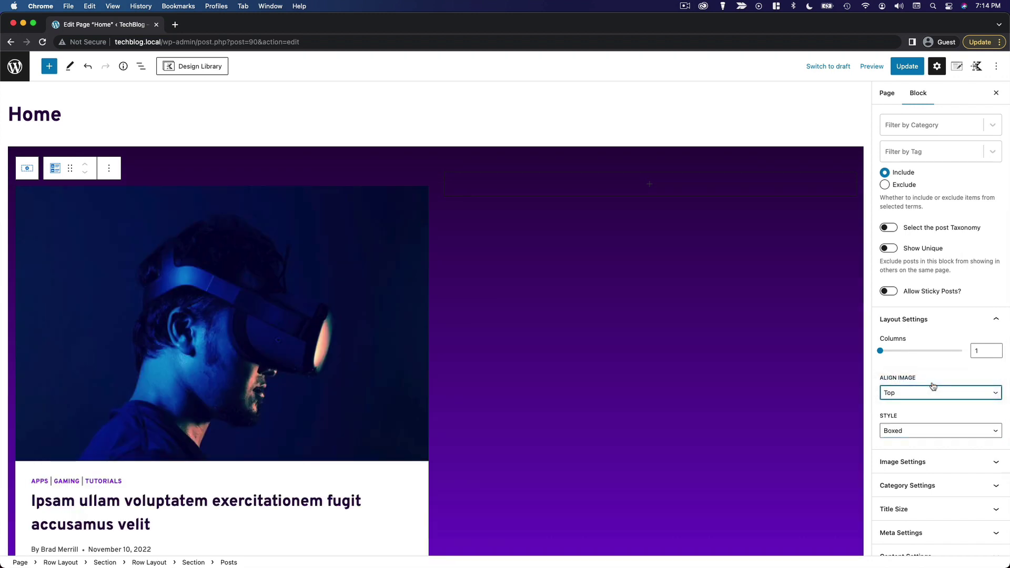
{"action": "scroll", "coordinate": [934, 405], "scroll_direction": "down", "scroll_amount": 2}
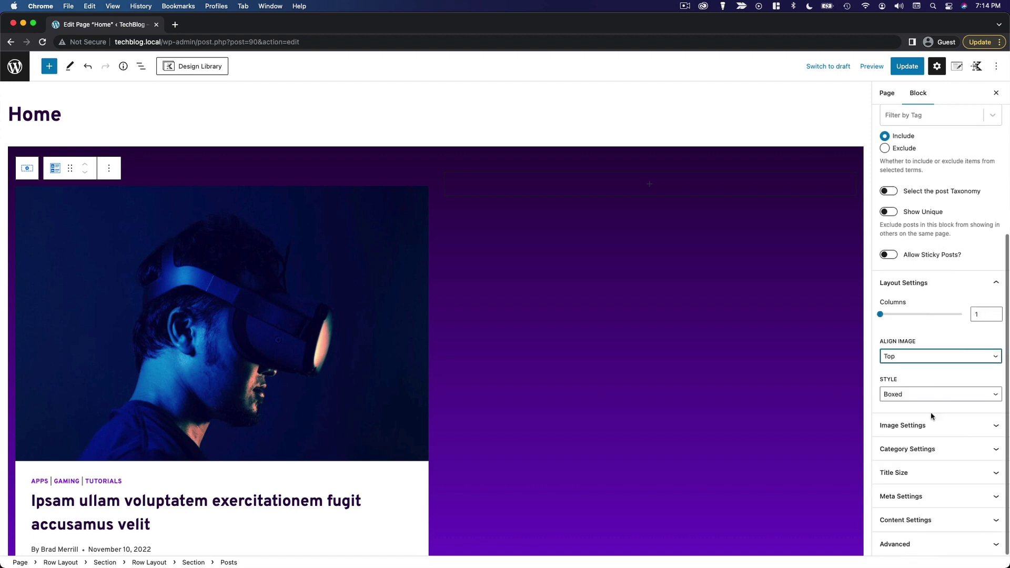
{"action": "left_click", "coordinate": [935, 446]}
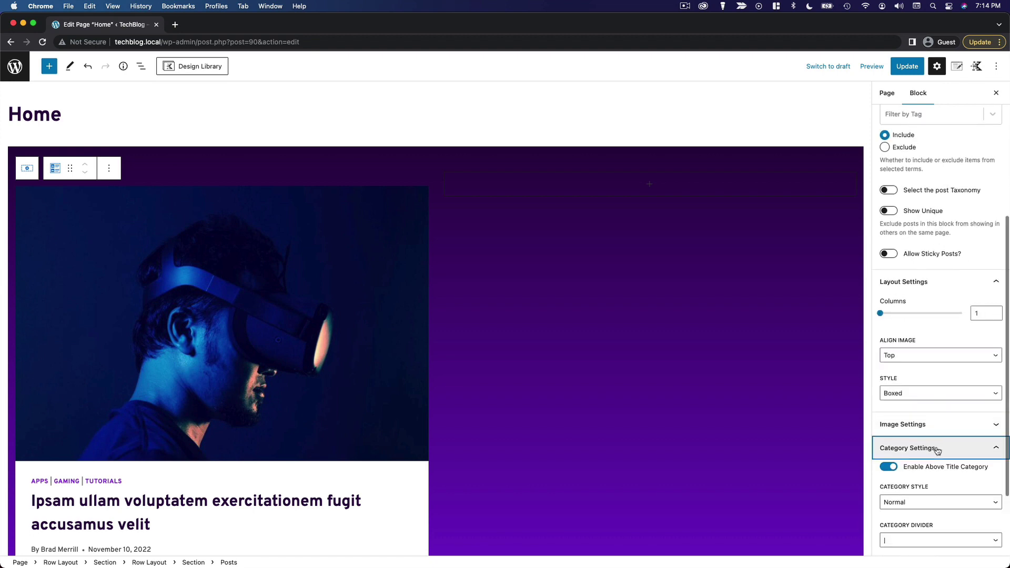
{"action": "left_click", "coordinate": [895, 466]}
{"action": "scroll", "coordinate": [926, 474], "scroll_direction": "down", "scroll_amount": 1}
{"action": "left_click", "coordinate": [936, 497]}
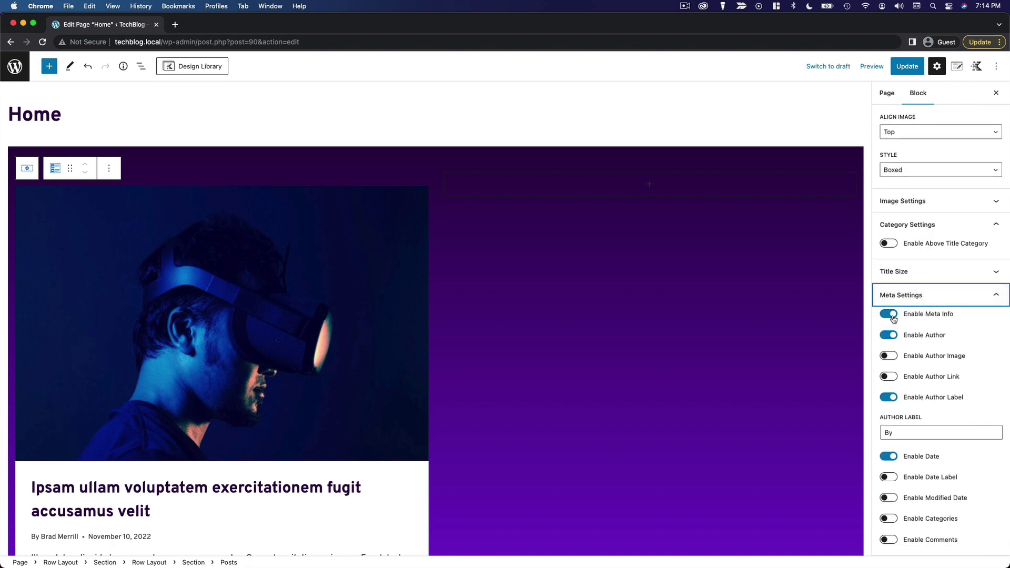
{"action": "left_click", "coordinate": [889, 314]}
{"action": "scroll", "coordinate": [654, 421], "scroll_direction": "down", "scroll_amount": 3}
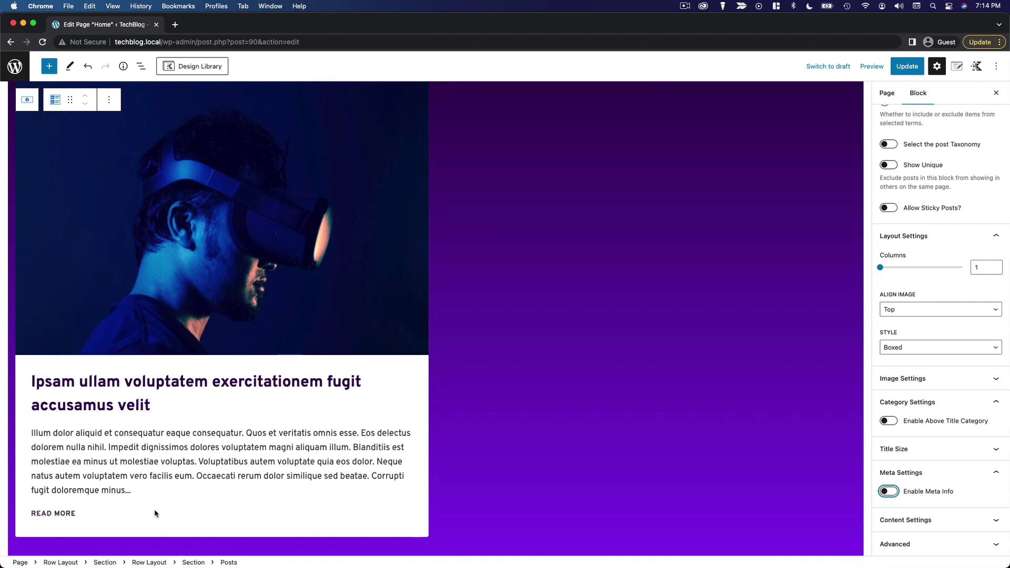
{"action": "scroll", "coordinate": [346, 472], "scroll_direction": "up", "scroll_amount": 3}
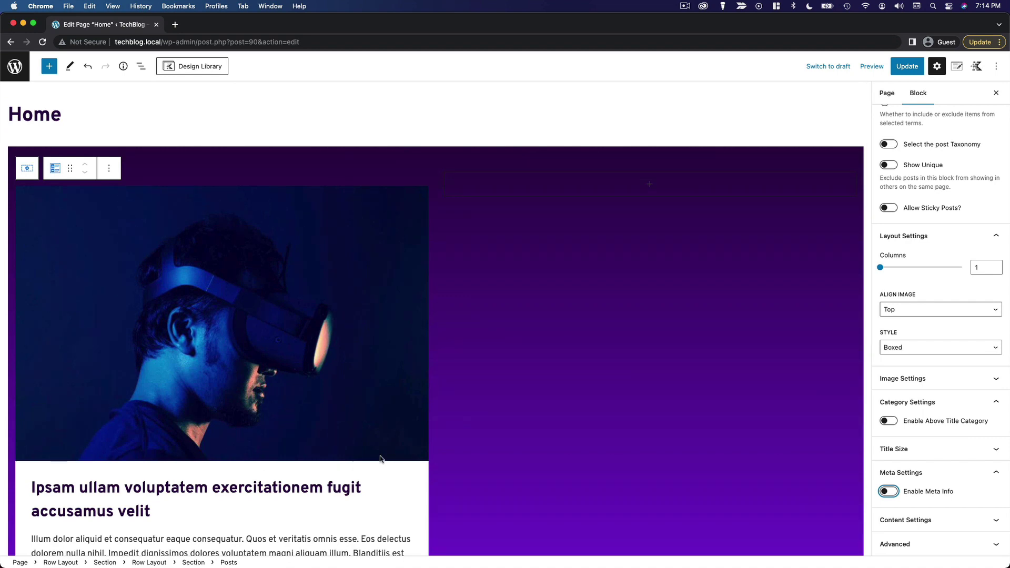
Step: Insert a Posts block in the right column showing 4 posts with an offset of 1
{"action": "left_click", "coordinate": [650, 185]}
{"action": "left_click", "coordinate": [701, 261]}
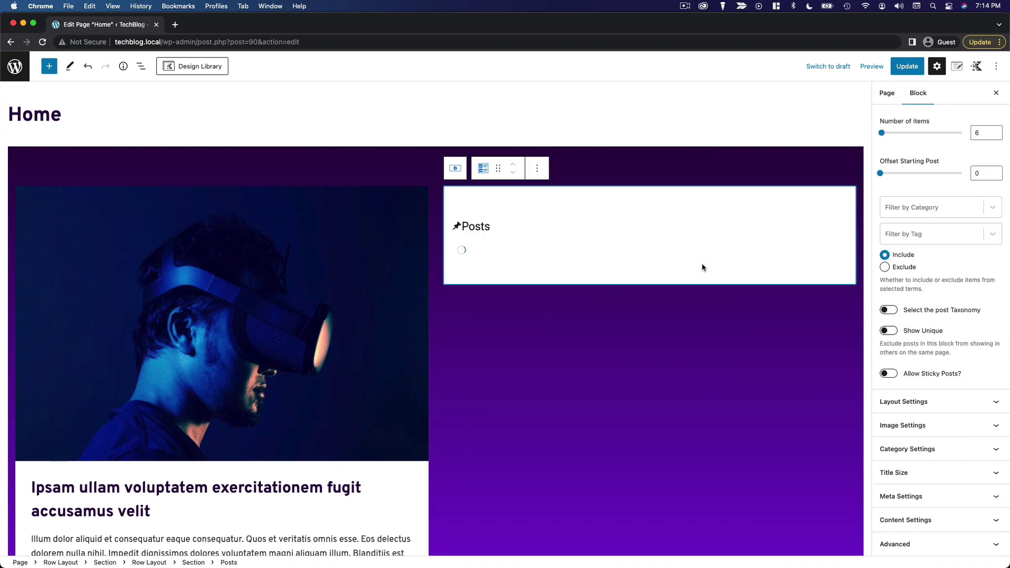
{"action": "scroll", "coordinate": [979, 263], "scroll_direction": "up", "scroll_amount": 4}
{"action": "left_click", "coordinate": [994, 242]}
{"action": "left_click", "coordinate": [994, 242]}
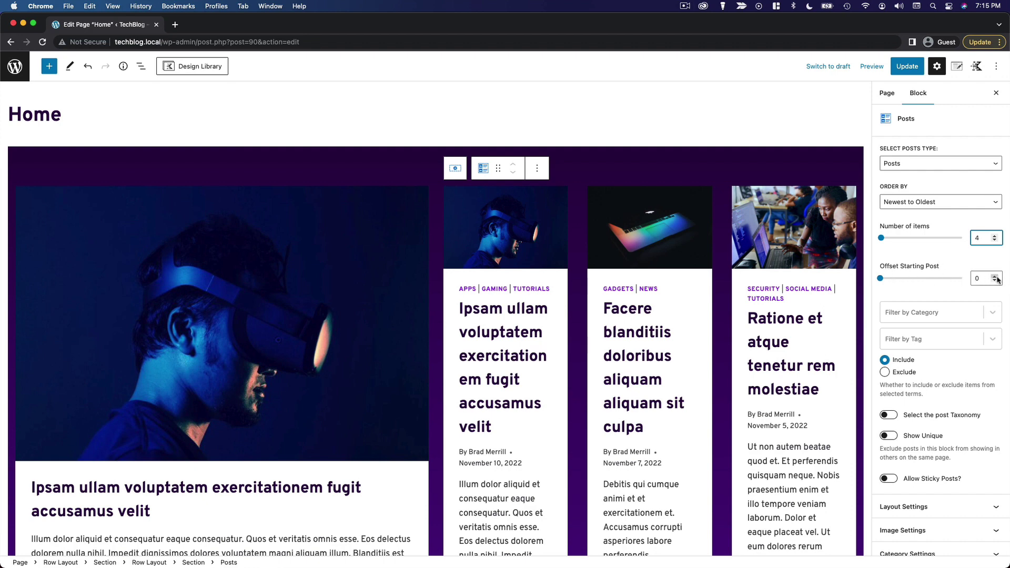
{"action": "left_click", "coordinate": [995, 277]}
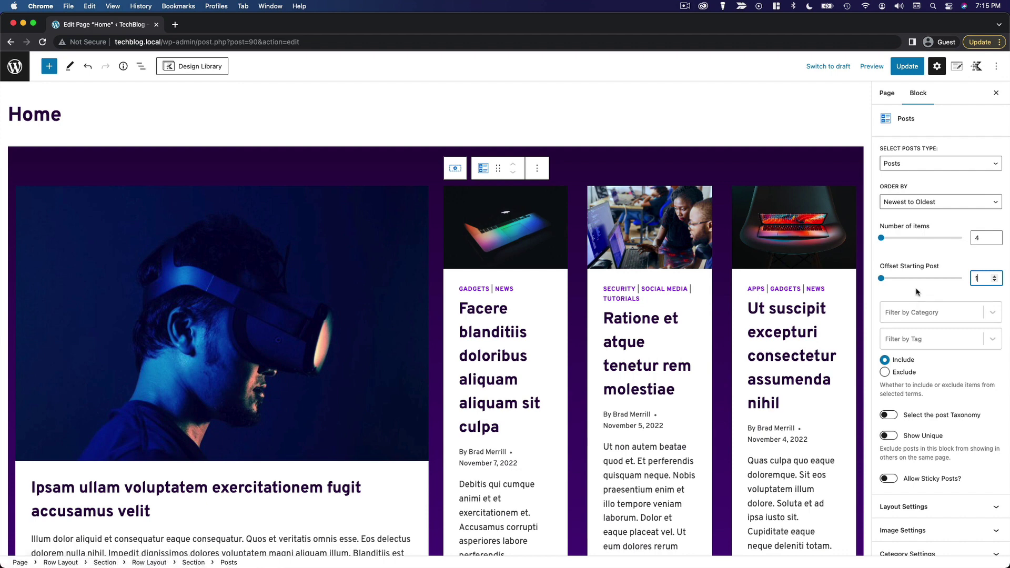
Step: Set the right posts grid to 2 columns, hide categories, and use H5 titles
{"action": "scroll", "coordinate": [937, 369], "scroll_direction": "down", "scroll_amount": 3}
{"action": "left_click", "coordinate": [956, 471]}
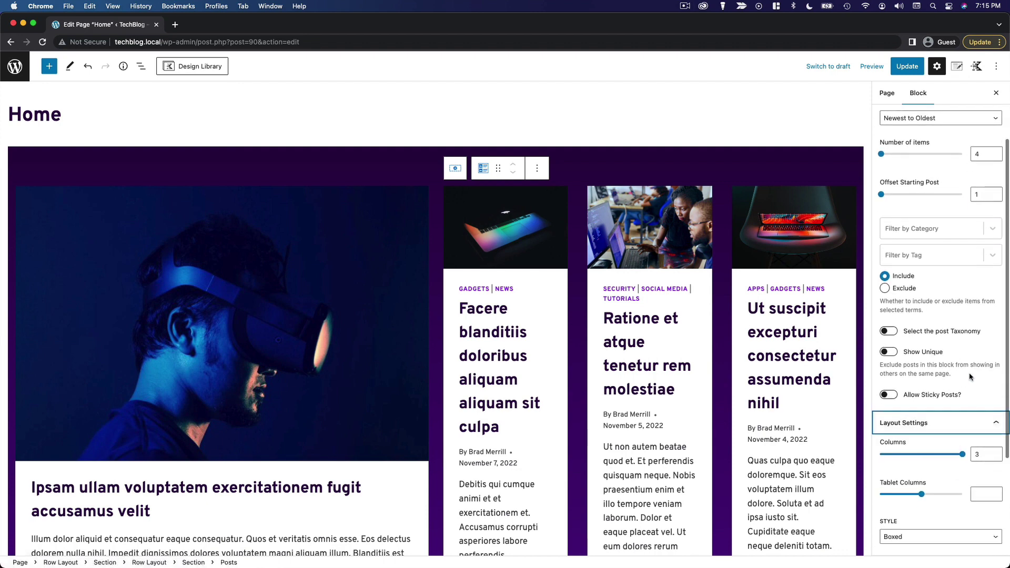
{"action": "scroll", "coordinate": [971, 379], "scroll_direction": "down", "scroll_amount": 4}
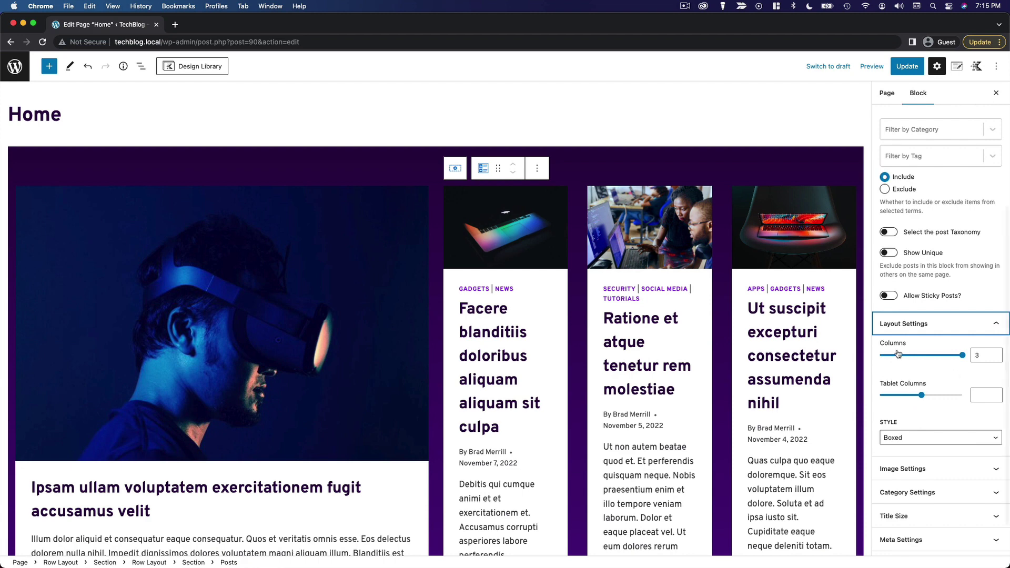
{"action": "left_click", "coordinate": [995, 359]}
{"action": "scroll", "coordinate": [956, 392], "scroll_direction": "down", "scroll_amount": 2}
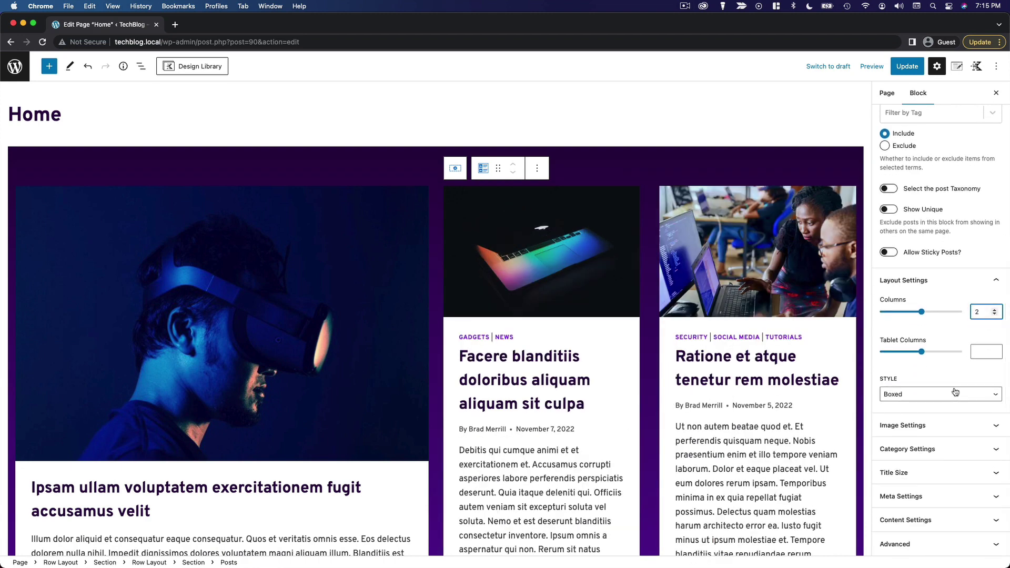
{"action": "left_click", "coordinate": [950, 449]}
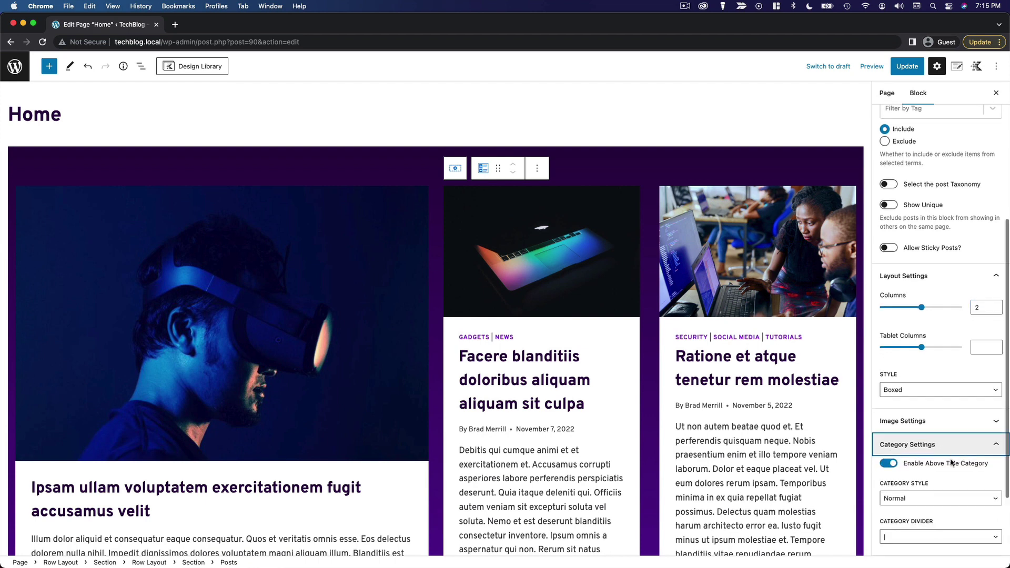
{"action": "left_click", "coordinate": [889, 464]}
{"action": "scroll", "coordinate": [928, 452], "scroll_direction": "down", "scroll_amount": 1}
{"action": "left_click", "coordinate": [944, 476]}
{"action": "scroll", "coordinate": [916, 472], "scroll_direction": "down", "scroll_amount": 5}
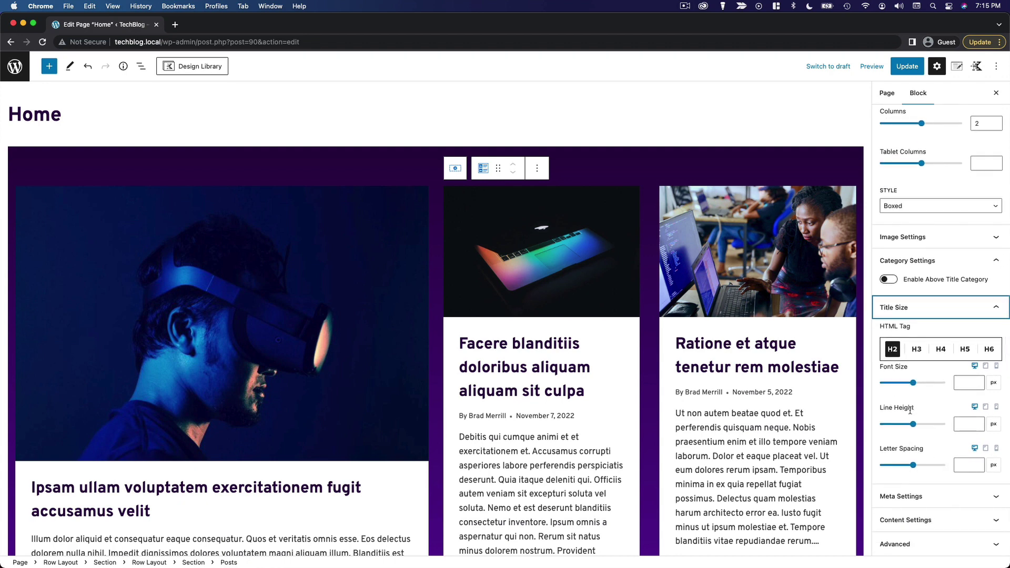
{"action": "left_click", "coordinate": [966, 350]}
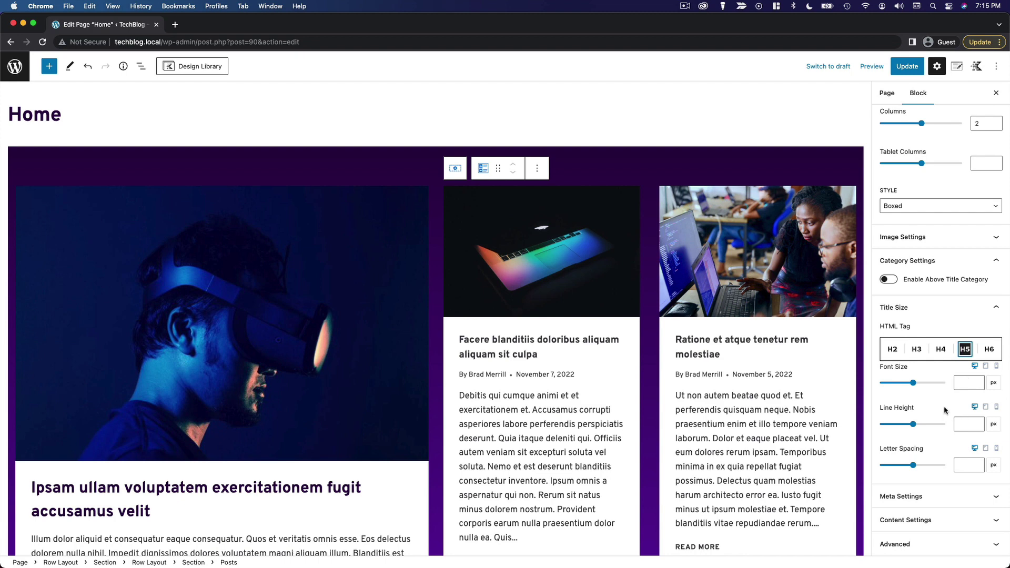
Step: Turn off meta info and excerpts on the right grid's posts
{"action": "left_click", "coordinate": [922, 497]}
{"action": "scroll", "coordinate": [906, 367], "scroll_direction": "down", "scroll_amount": 4}
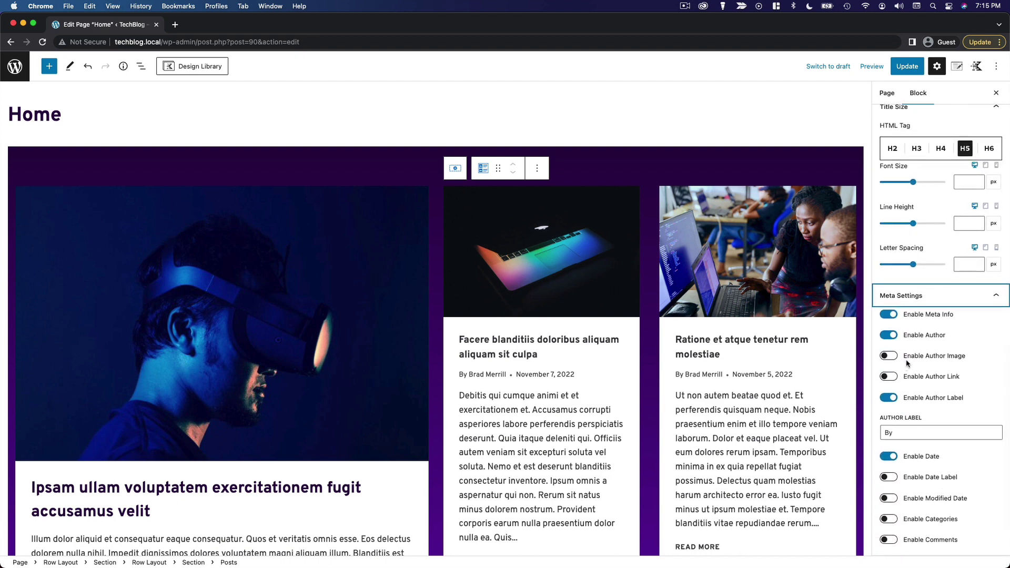
{"action": "left_click", "coordinate": [894, 319]}
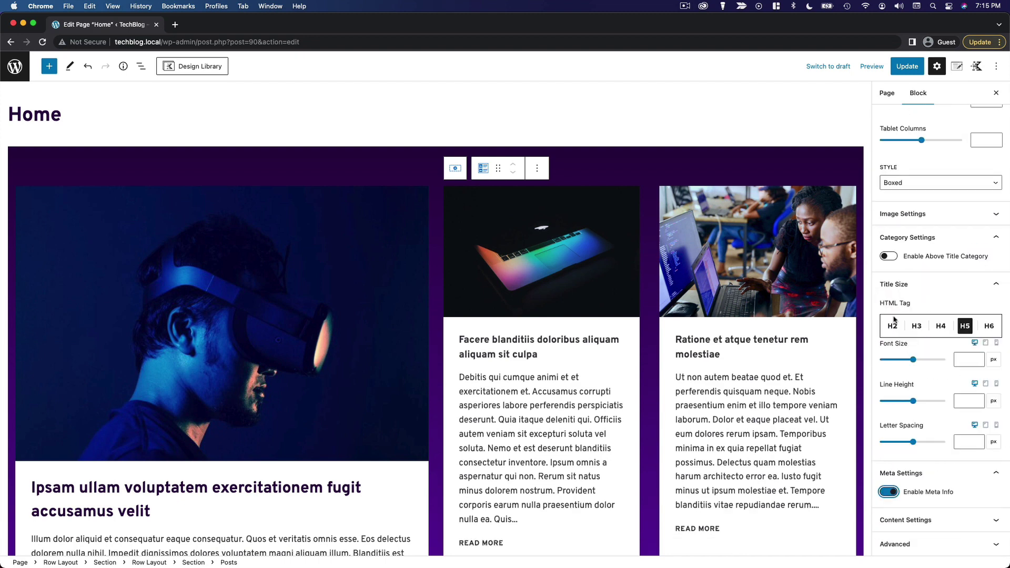
{"action": "left_click", "coordinate": [948, 519]}
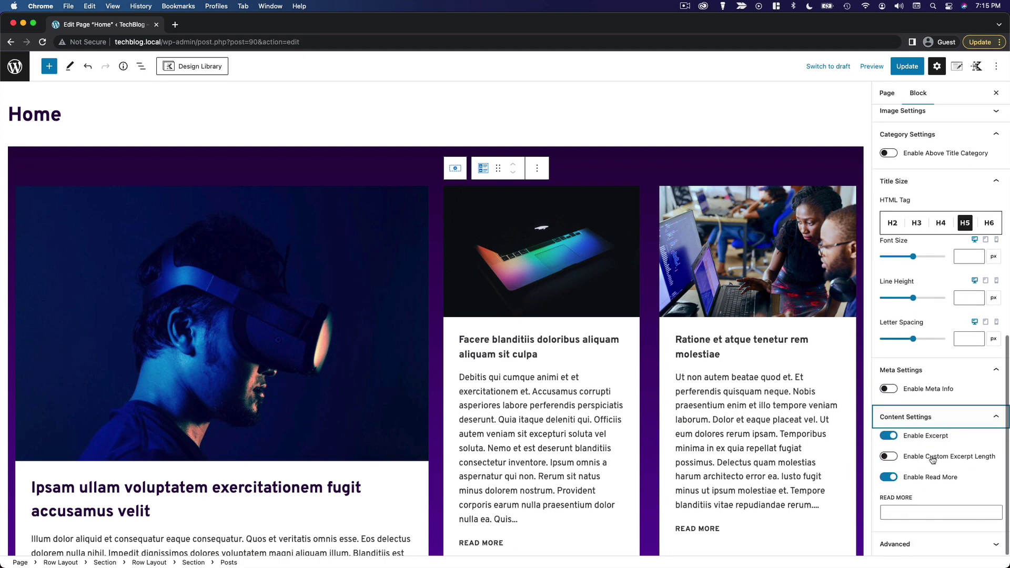
{"action": "left_click", "coordinate": [896, 438]}
{"action": "left_click", "coordinate": [897, 439]}
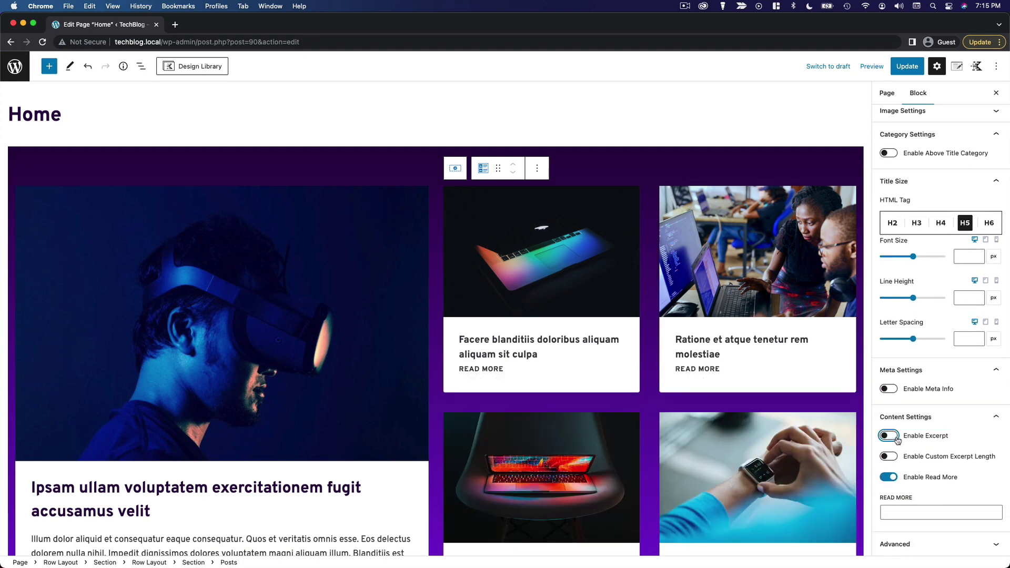
{"action": "left_click", "coordinate": [745, 157]}
{"action": "scroll", "coordinate": [648, 261], "scroll_direction": "down", "scroll_amount": 5}
Step: Enable 'Content Max Width Inherit from Theme?' on the purple row and save the page
{"action": "scroll", "coordinate": [652, 268], "scroll_direction": "down", "scroll_amount": 2}
{"action": "scroll", "coordinate": [566, 339], "scroll_direction": "up", "scroll_amount": 5}
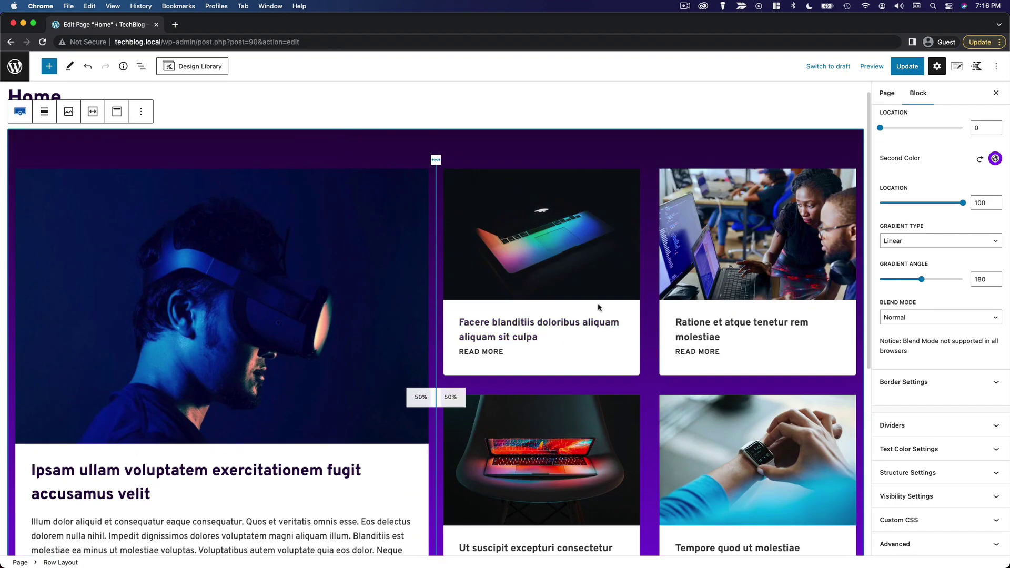
{"action": "scroll", "coordinate": [598, 297], "scroll_direction": "down", "scroll_amount": 2}
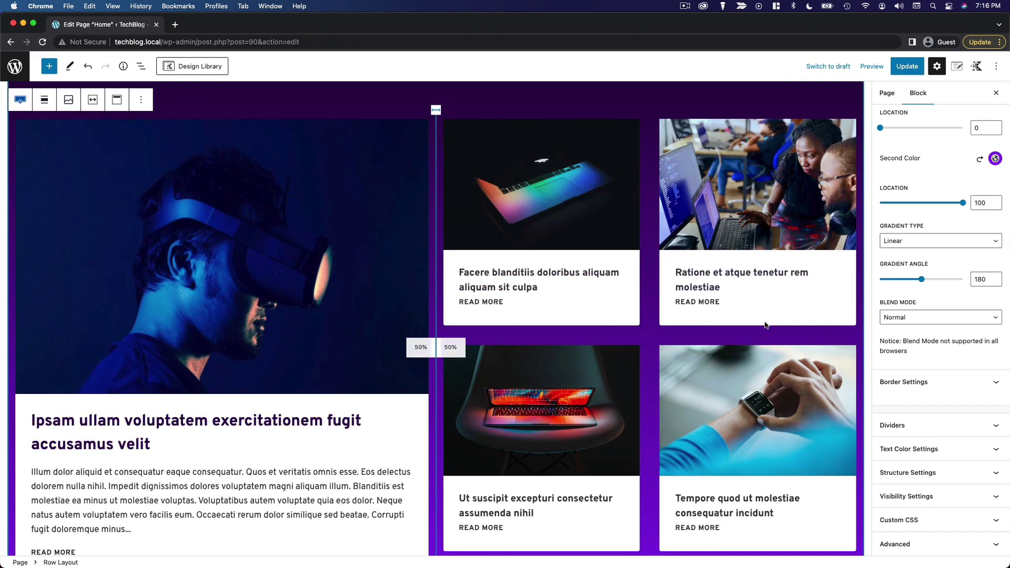
{"action": "scroll", "coordinate": [424, 429], "scroll_direction": "up", "scroll_amount": 3}
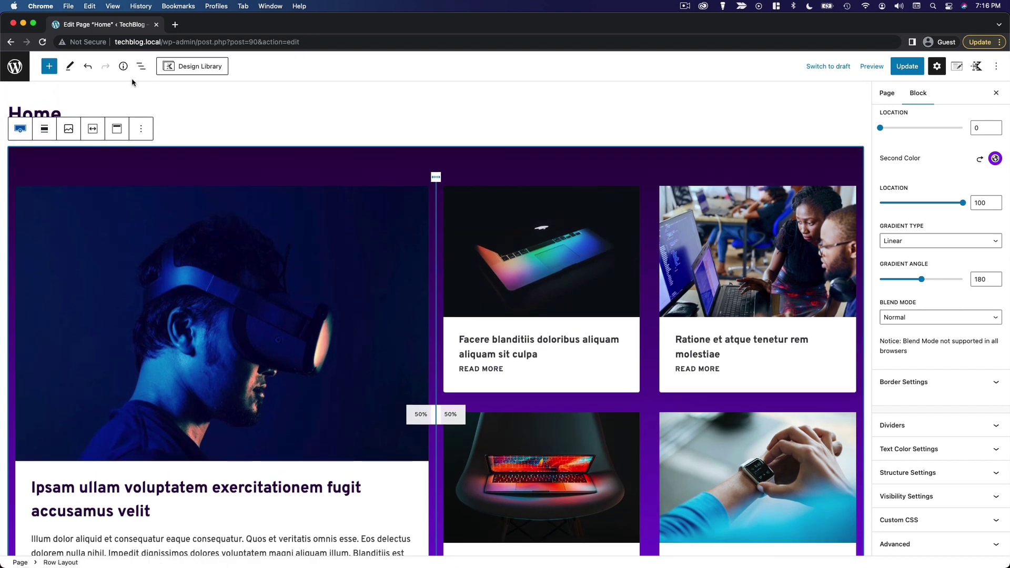
{"action": "left_click", "coordinate": [141, 65]}
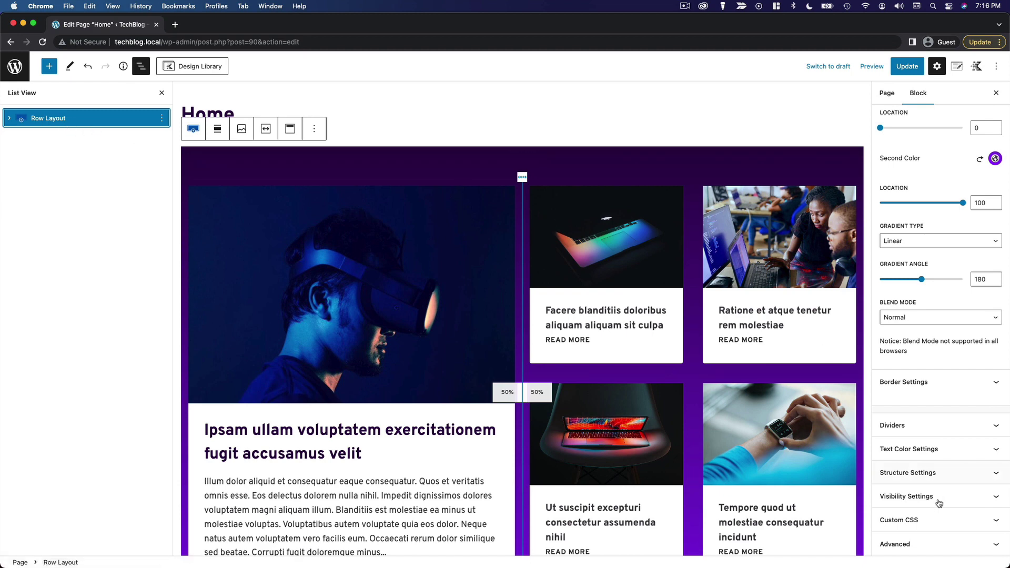
{"action": "left_click", "coordinate": [941, 473]}
{"action": "scroll", "coordinate": [939, 473], "scroll_direction": "down", "scroll_amount": 8}
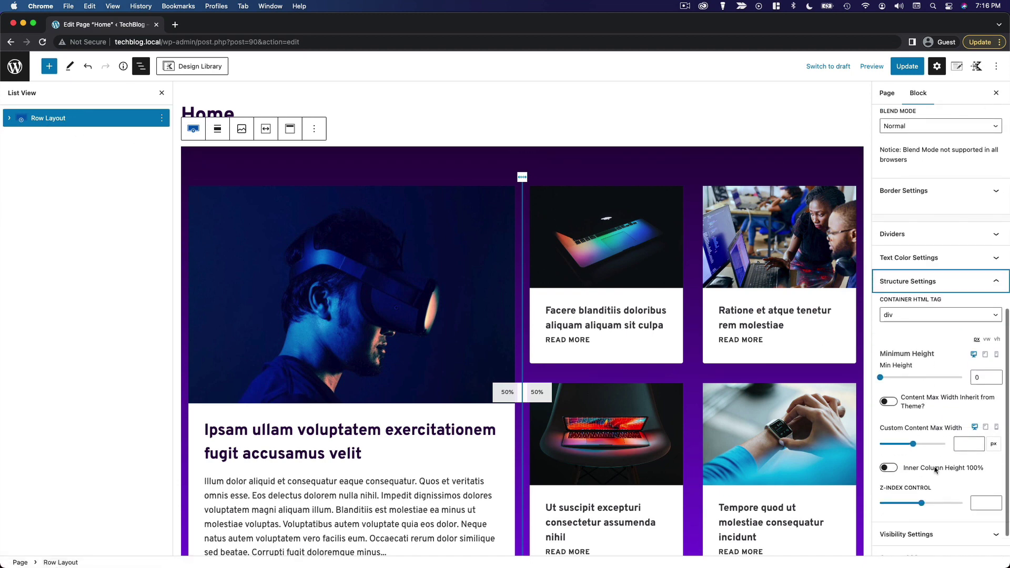
{"action": "scroll", "coordinate": [936, 468], "scroll_direction": "down", "scroll_amount": 1}
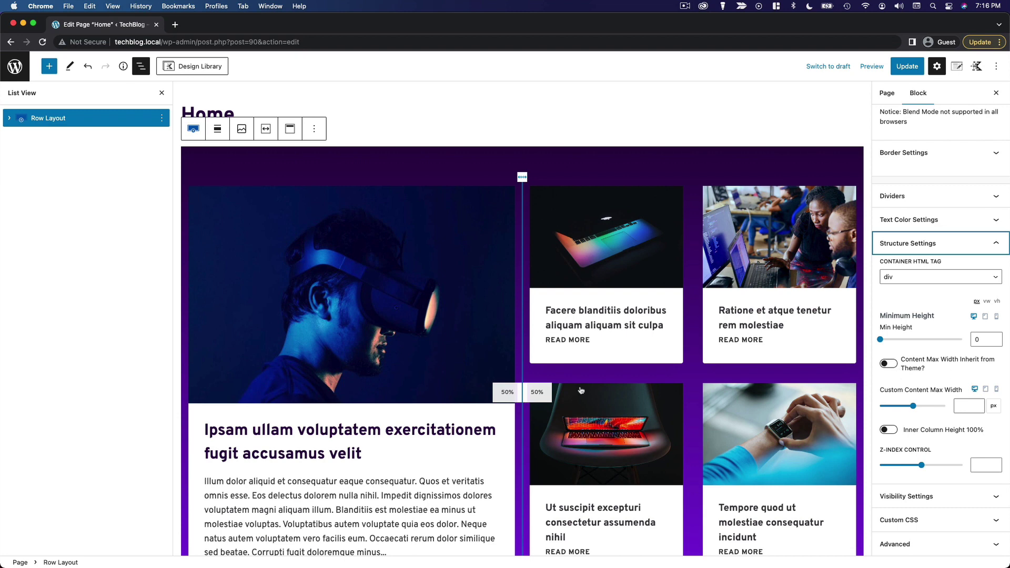
{"action": "left_click", "coordinate": [889, 366]}
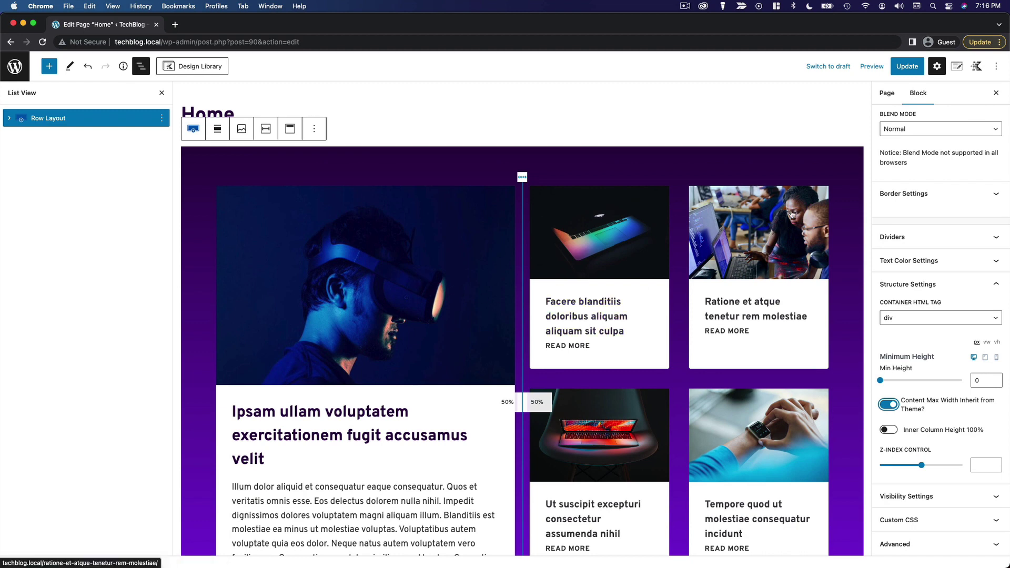
{"action": "left_click", "coordinate": [907, 67]}
Step: Save the Home page and view the live TechBlog homepage from the top in a new tab
{"action": "left_click", "coordinate": [909, 69]}
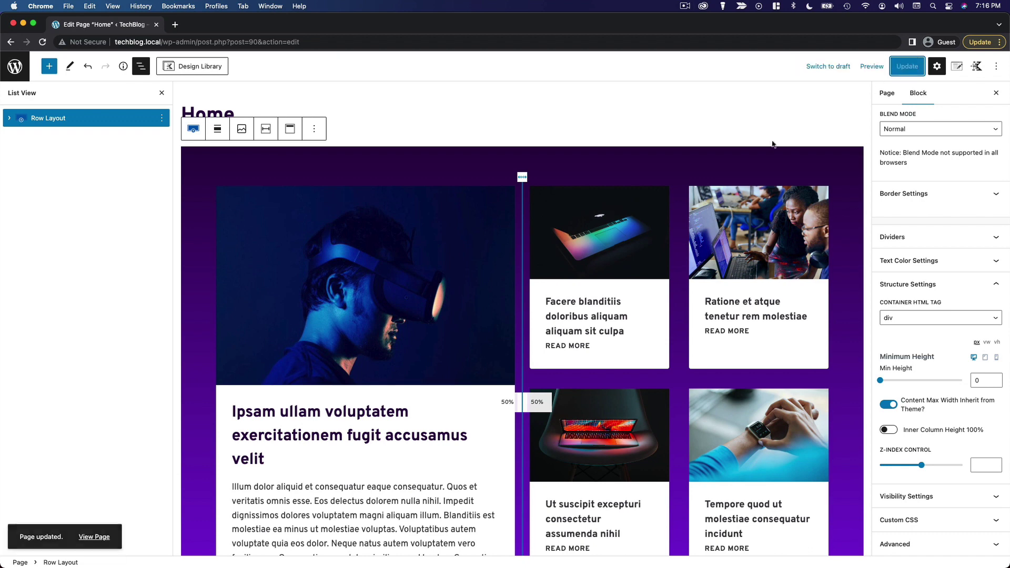
{"action": "left_click", "coordinate": [94, 536], "text": "super"}
{"action": "left_click", "coordinate": [224, 27]}
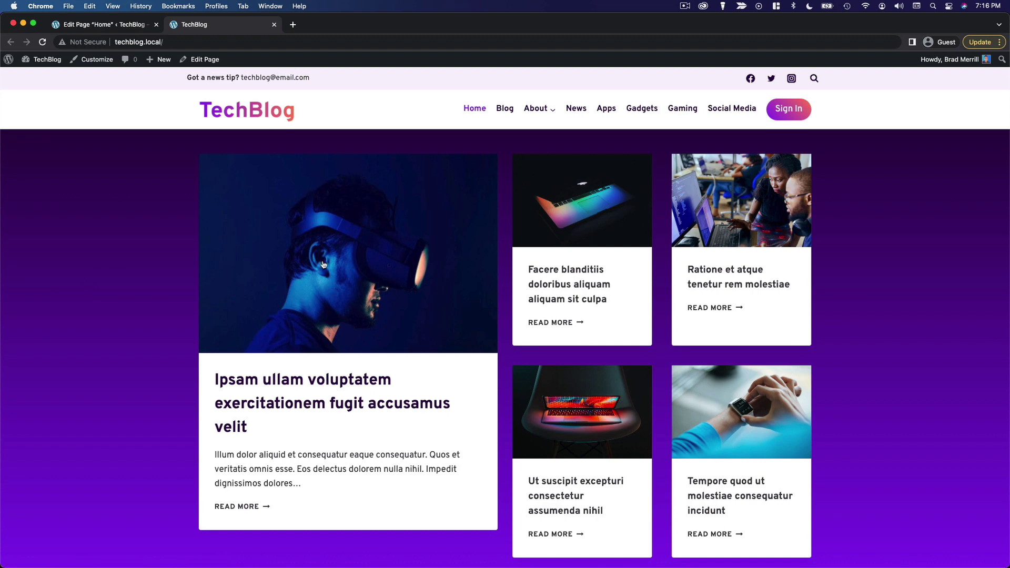
{"action": "scroll", "coordinate": [451, 379], "scroll_direction": "down", "scroll_amount": 3}
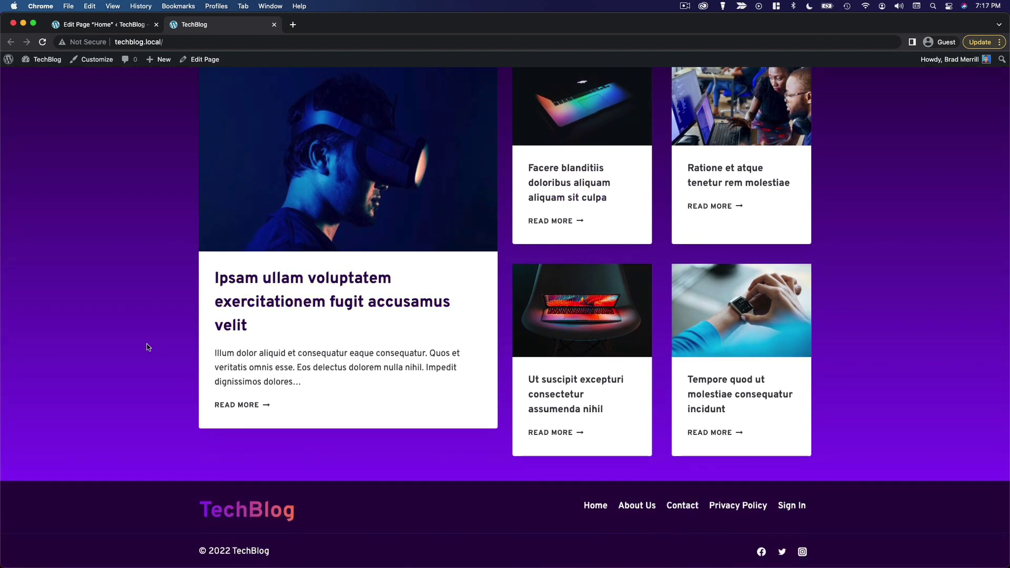
{"action": "scroll", "coordinate": [148, 347], "scroll_direction": "up", "scroll_amount": 3}
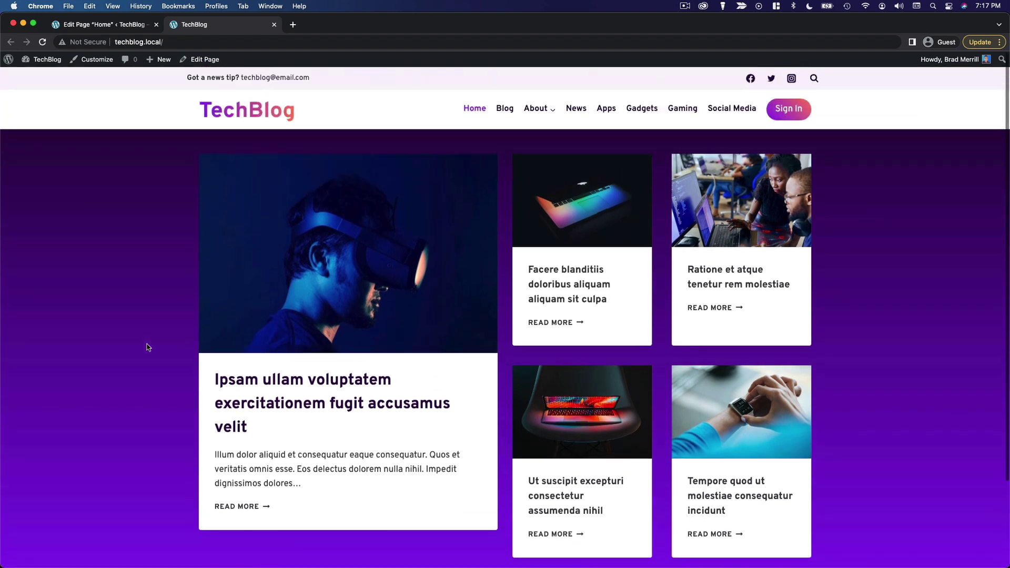
Step: Back in the editor, add a single-column Row Layout below the purple posts section
{"action": "left_click", "coordinate": [108, 25]}
{"action": "scroll", "coordinate": [400, 342], "scroll_direction": "down", "scroll_amount": 5}
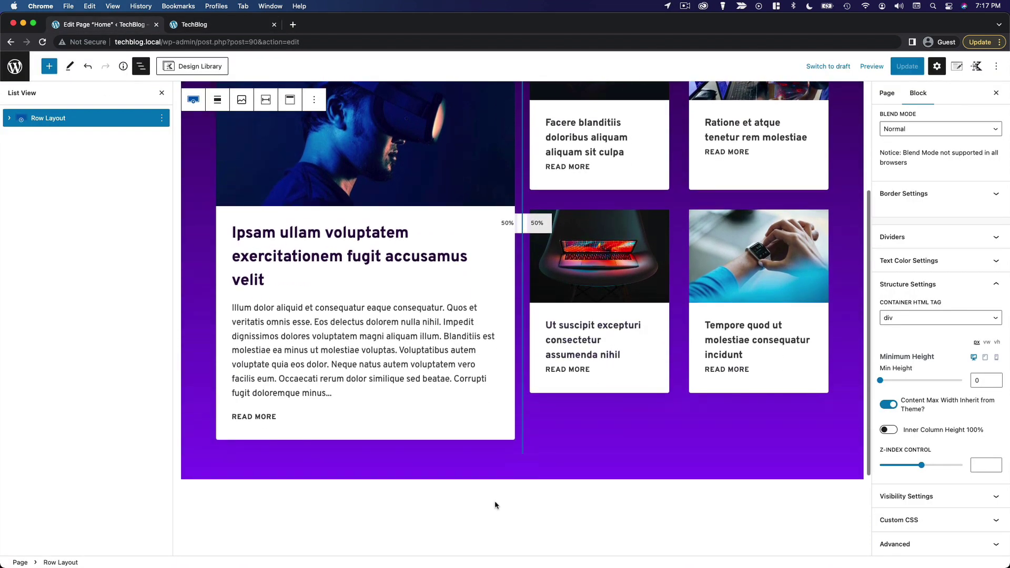
{"action": "left_click", "coordinate": [495, 502]}
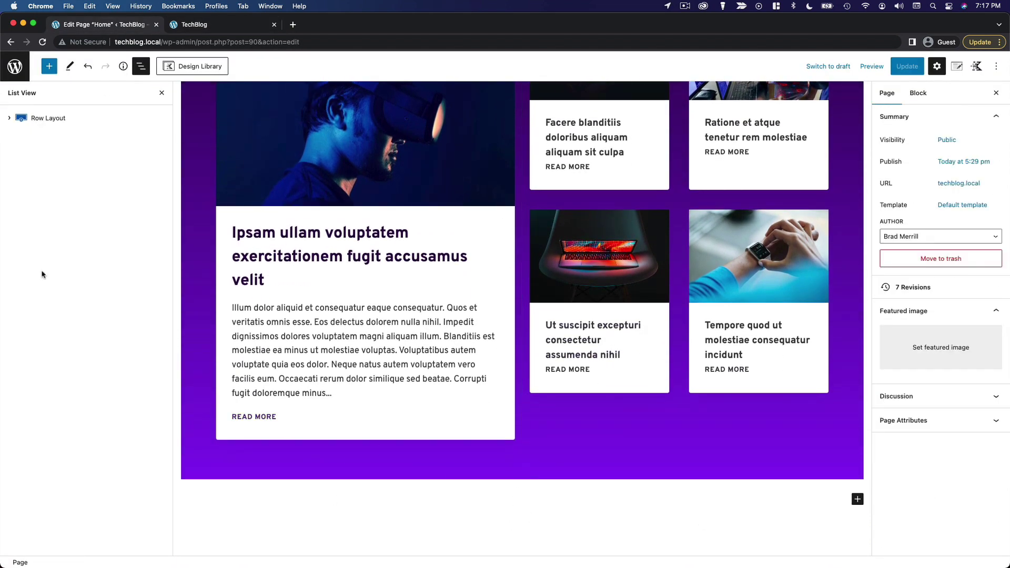
{"action": "left_click", "coordinate": [49, 67]}
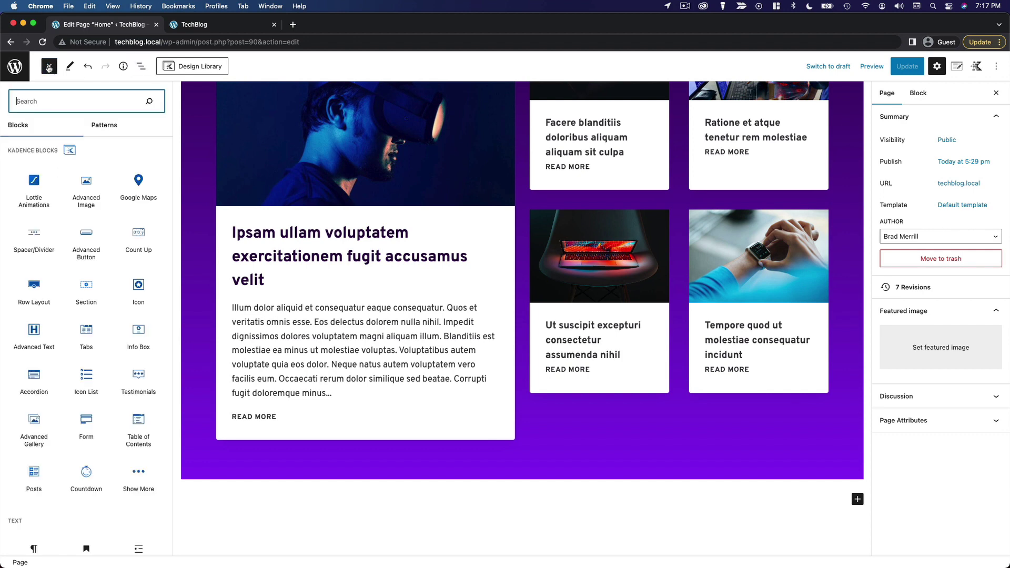
{"action": "type", "text": "row"}
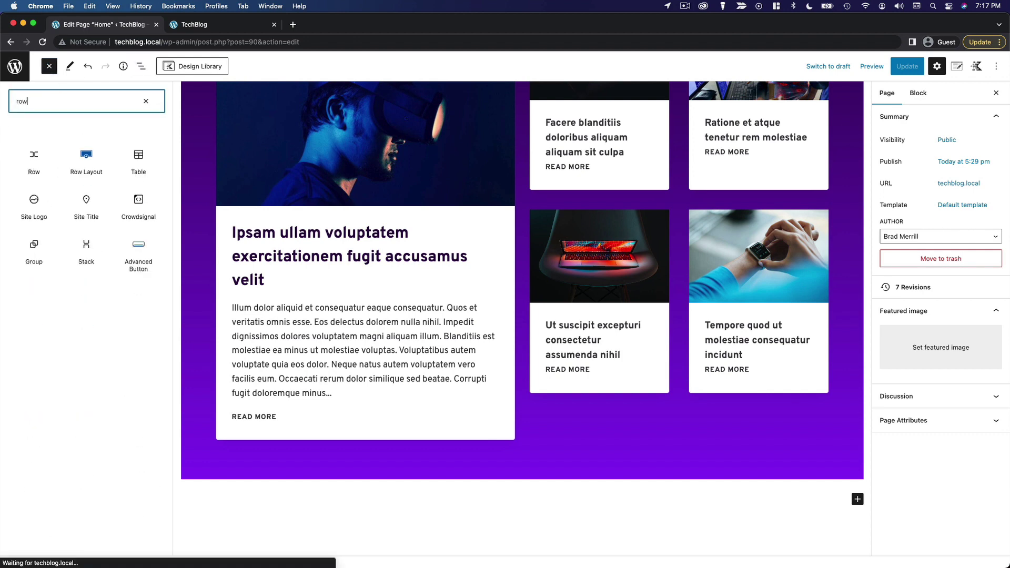
{"action": "left_click", "coordinate": [87, 161]}
{"action": "scroll", "coordinate": [568, 363], "scroll_direction": "down", "scroll_amount": 2}
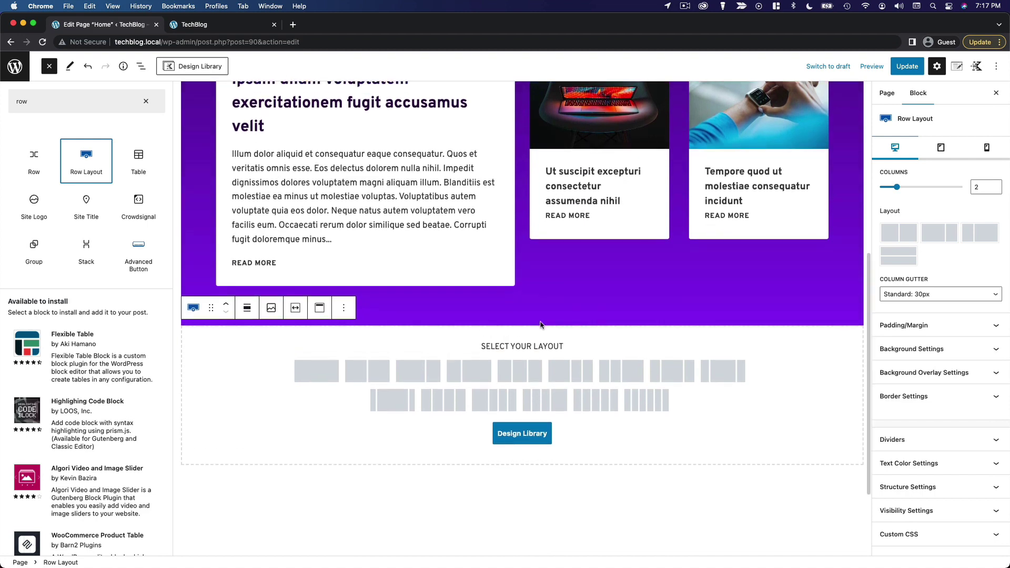
{"action": "left_click", "coordinate": [341, 424]}
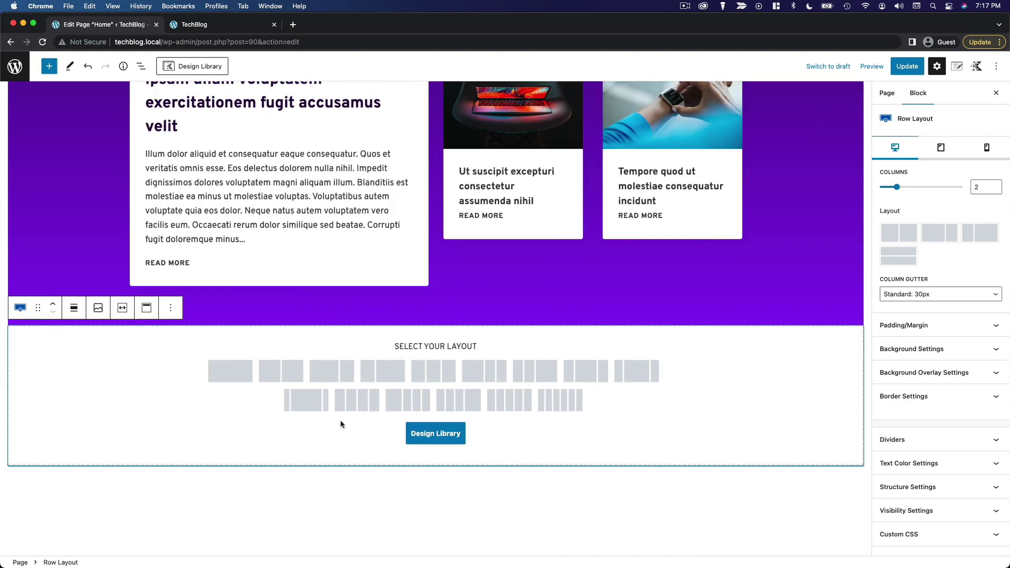
{"action": "left_click", "coordinate": [244, 377]}
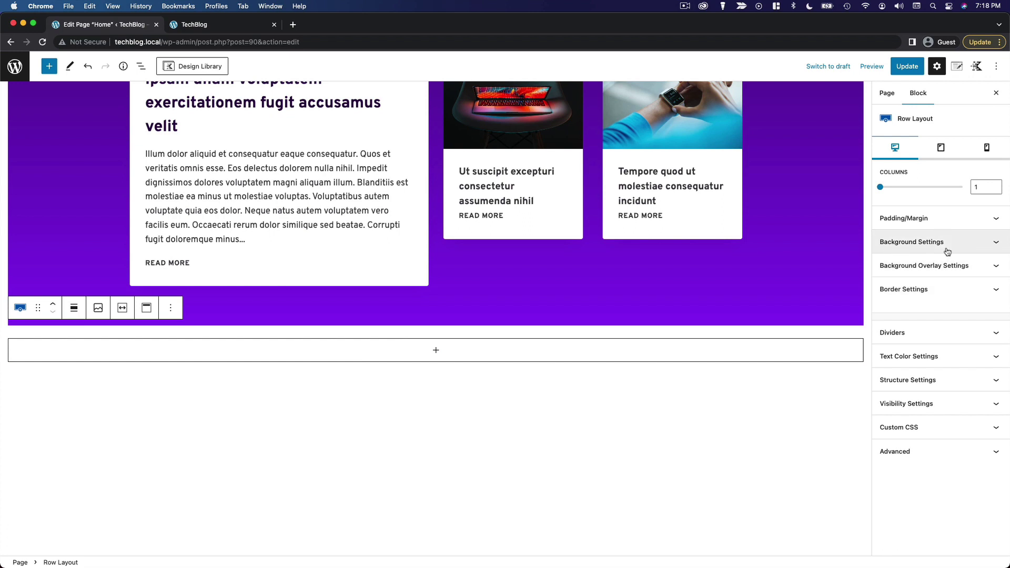
Step: Set the new row's background colour to the pale lavender swatch F7F2FC
{"action": "left_click", "coordinate": [975, 248]}
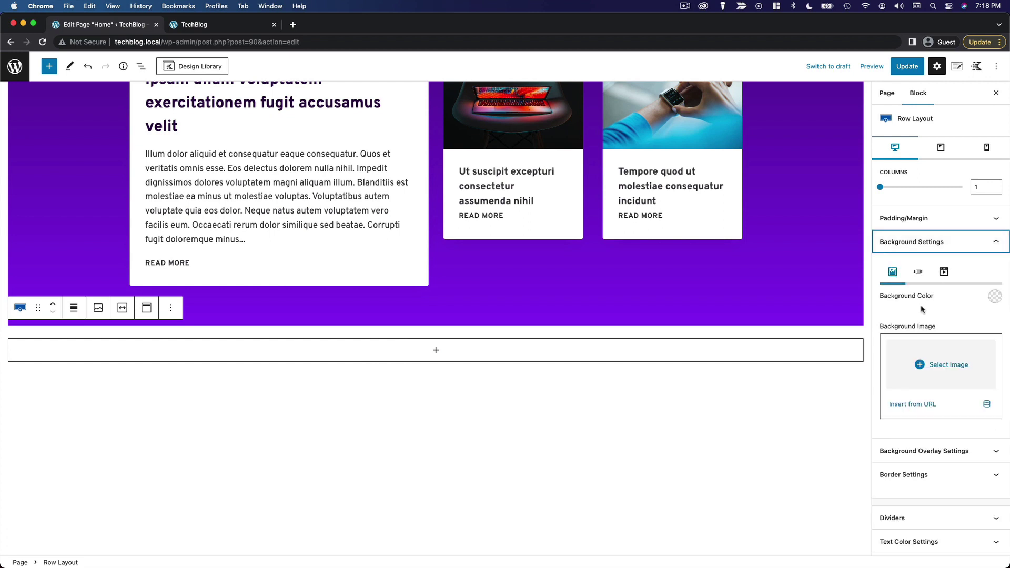
{"action": "left_click", "coordinate": [994, 297]}
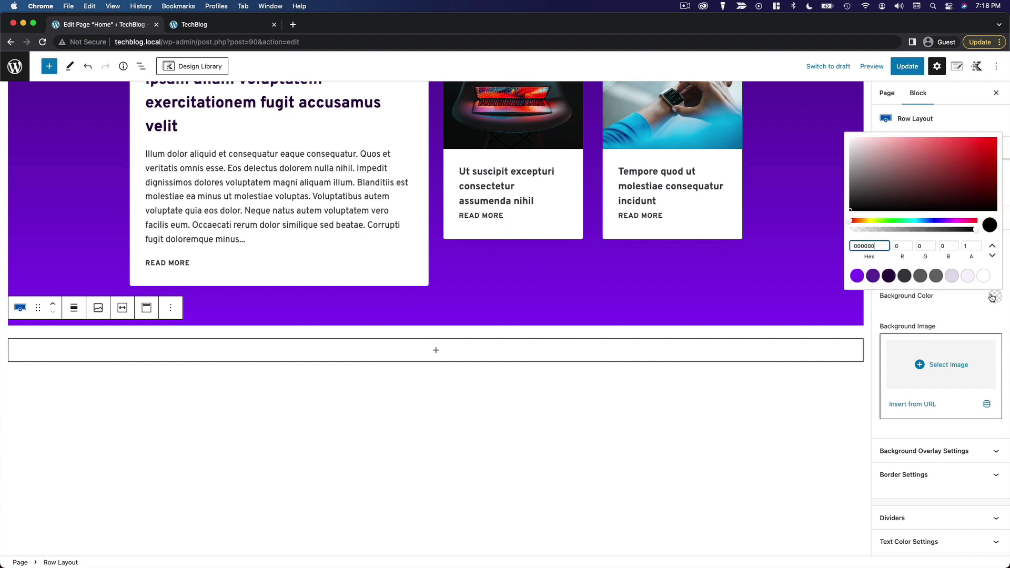
{"action": "left_click", "coordinate": [969, 276]}
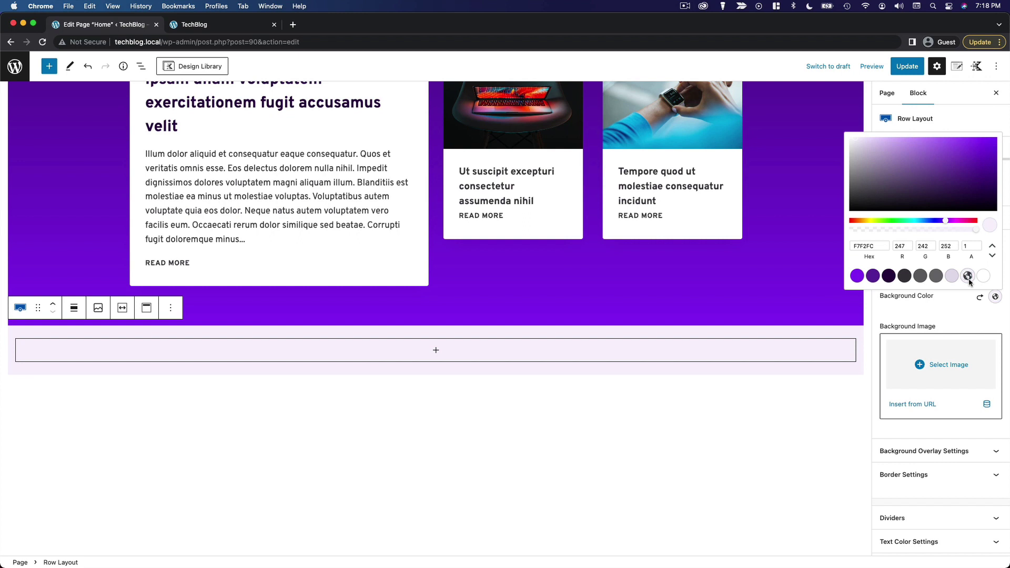
{"action": "left_click", "coordinate": [946, 315]}
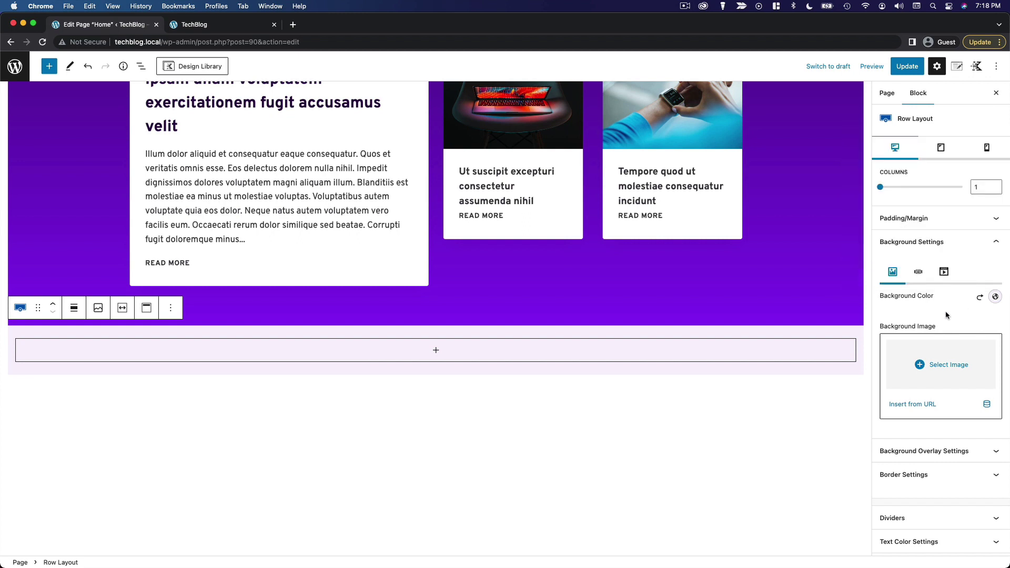
Step: Add a Posts block inside the lavender row and set its offset to 5
{"action": "left_click", "coordinate": [440, 352]}
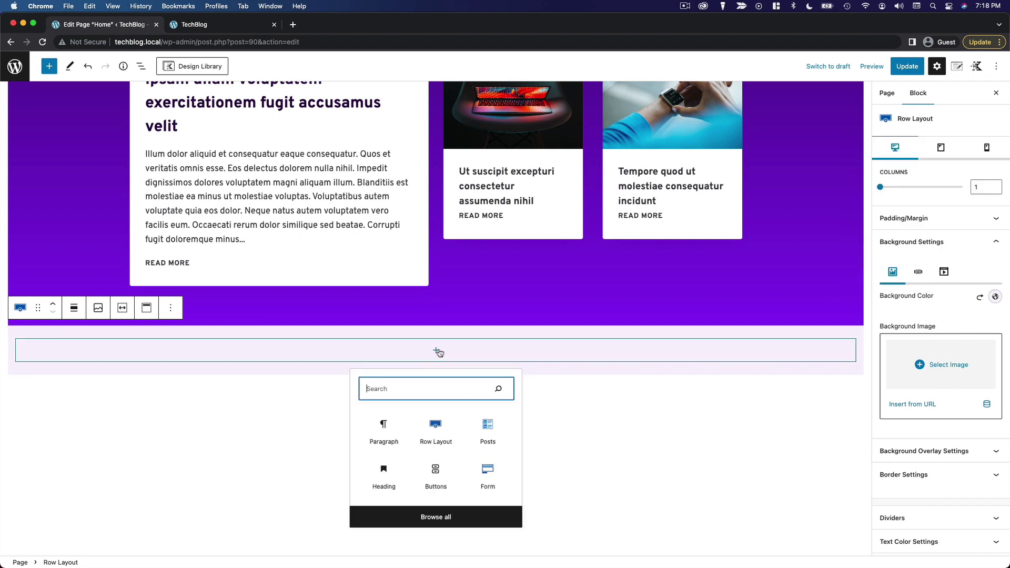
{"action": "left_click", "coordinate": [488, 424]}
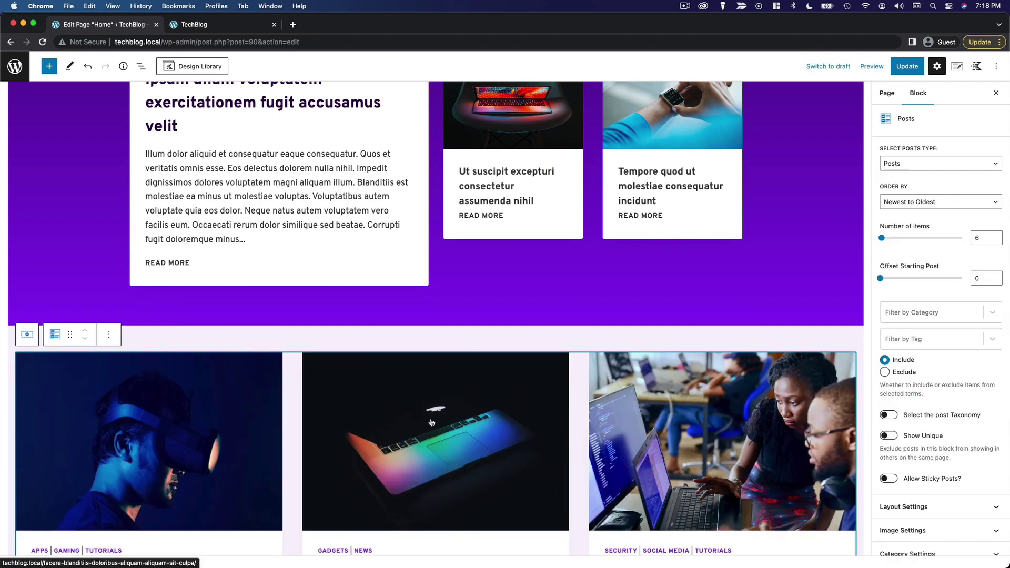
{"action": "scroll", "coordinate": [435, 424], "scroll_direction": "down", "scroll_amount": 5}
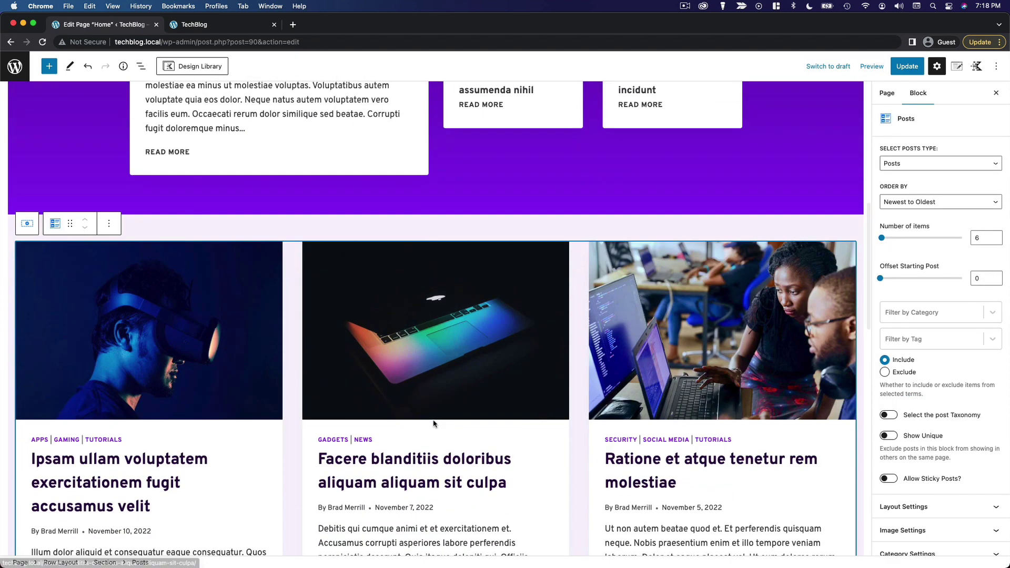
{"action": "scroll", "coordinate": [435, 424], "scroll_direction": "down", "scroll_amount": 2}
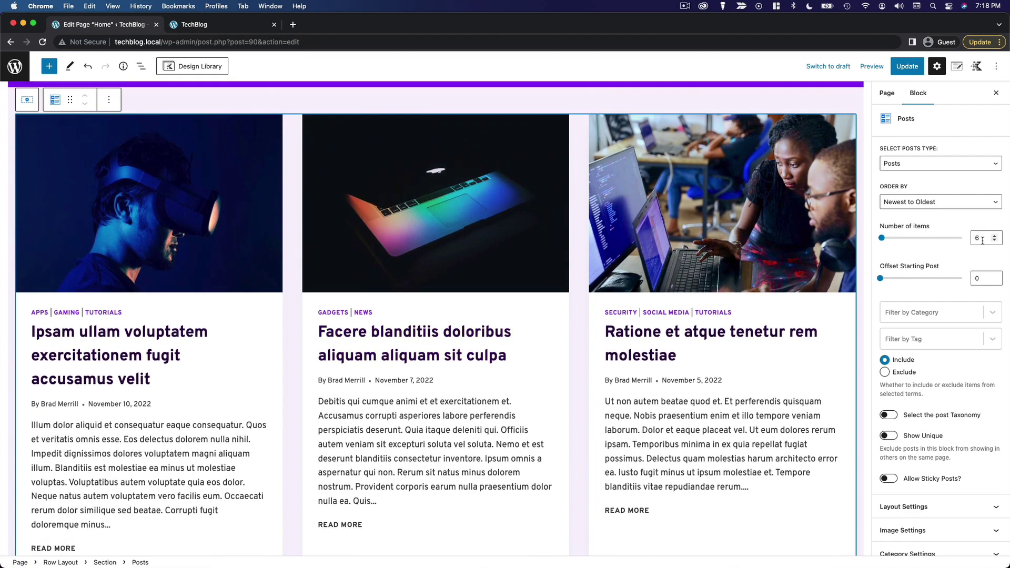
{"action": "scroll", "coordinate": [916, 274], "scroll_direction": "down", "scroll_amount": 3}
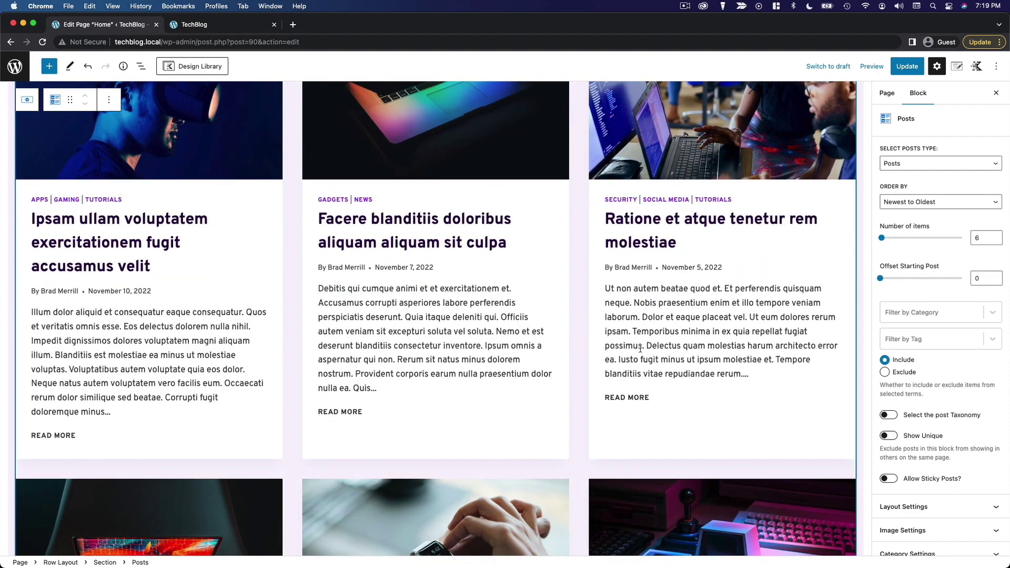
{"action": "scroll", "coordinate": [715, 363], "scroll_direction": "up", "scroll_amount": 10}
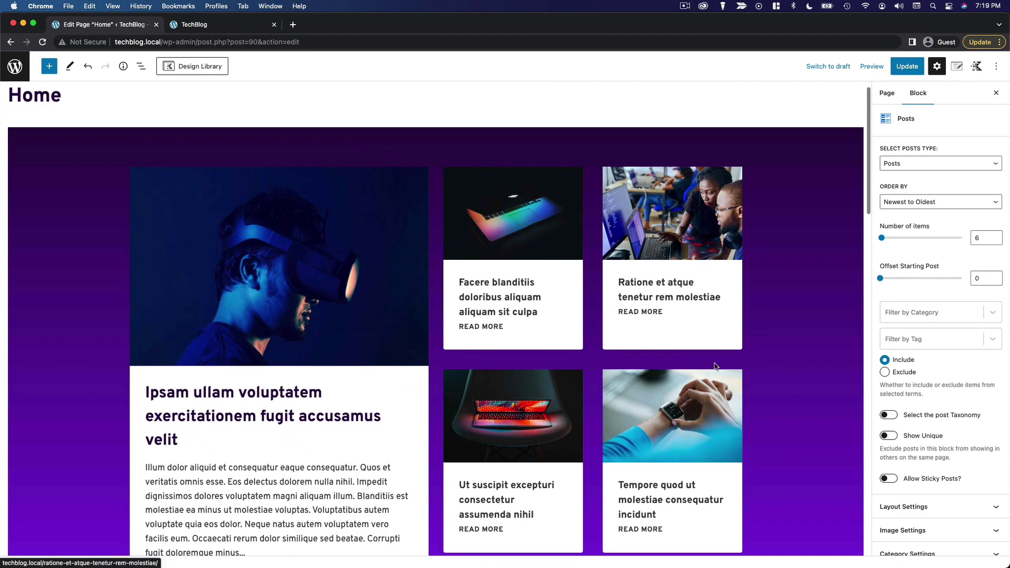
{"action": "scroll", "coordinate": [265, 329], "scroll_direction": "down", "scroll_amount": 3}
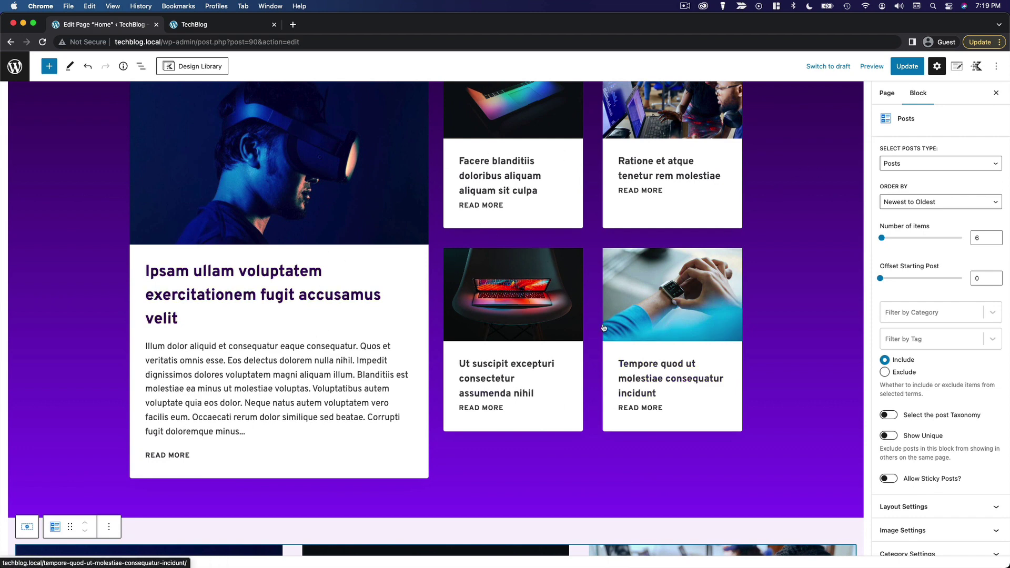
{"action": "left_click", "coordinate": [996, 276]}
{"action": "left_click", "coordinate": [995, 276]}
{"action": "left_click", "coordinate": [996, 277]}
{"action": "left_click", "coordinate": [996, 276]}
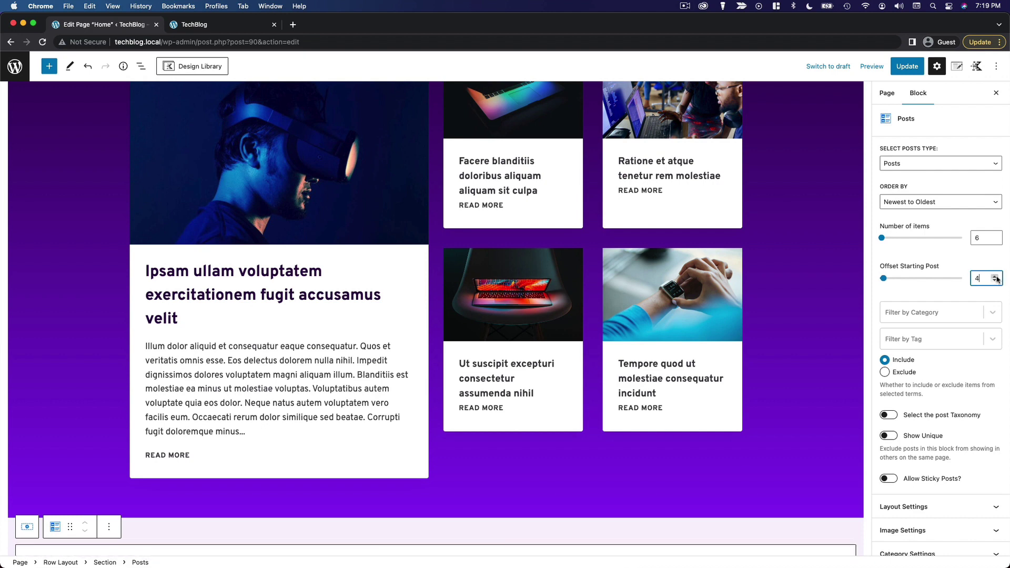
{"action": "left_click", "coordinate": [996, 276]}
Step: Set the posts' category style to Pill
{"action": "scroll", "coordinate": [309, 336], "scroll_direction": "down", "scroll_amount": 5}
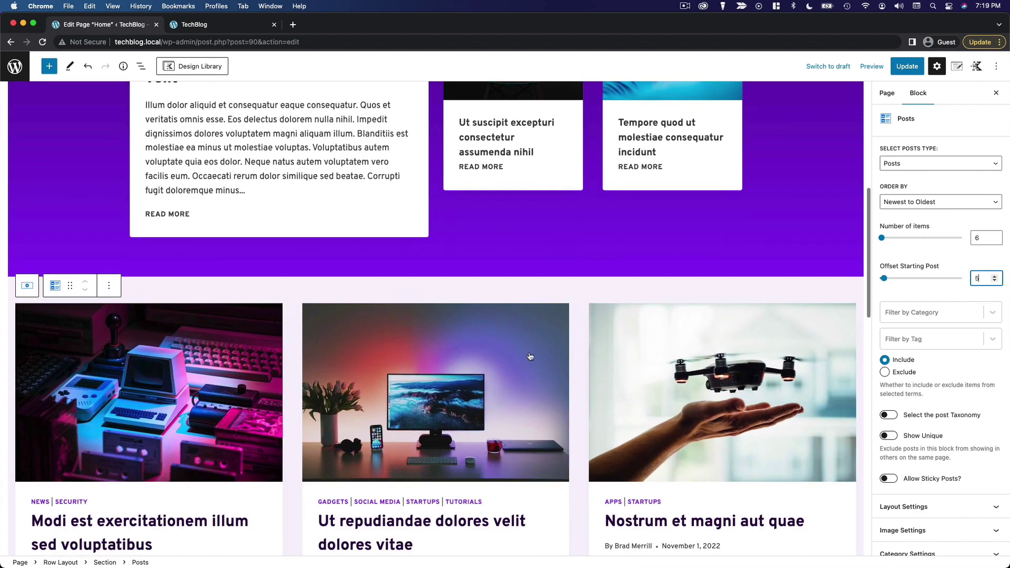
{"action": "scroll", "coordinate": [285, 342], "scroll_direction": "down", "scroll_amount": 3}
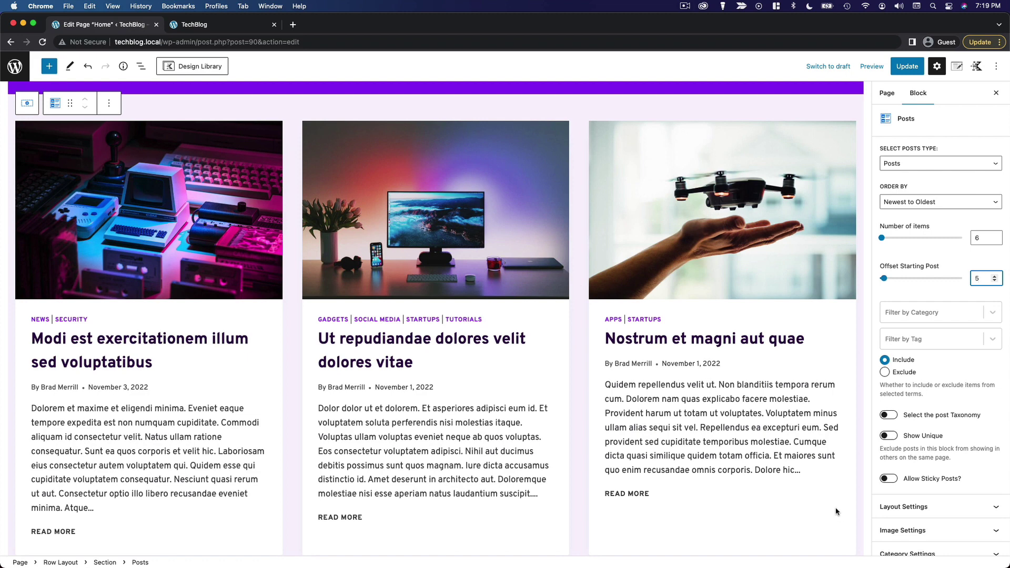
{"action": "scroll", "coordinate": [926, 495], "scroll_direction": "down", "scroll_amount": 3}
{"action": "left_click", "coordinate": [970, 491]}
{"action": "scroll", "coordinate": [973, 480], "scroll_direction": "down", "scroll_amount": 3}
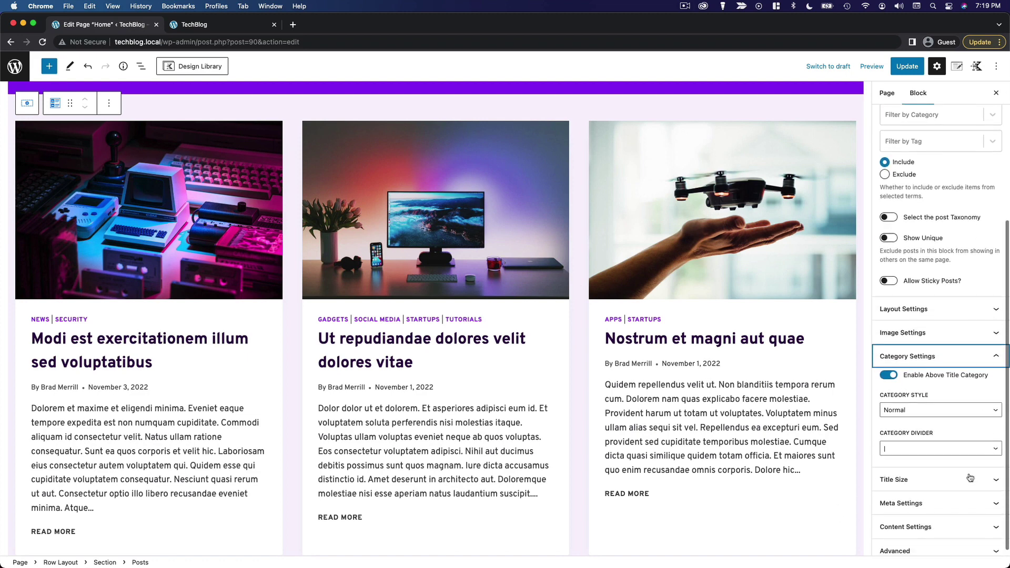
{"action": "left_click", "coordinate": [928, 413]}
{"action": "left_click", "coordinate": [926, 426]}
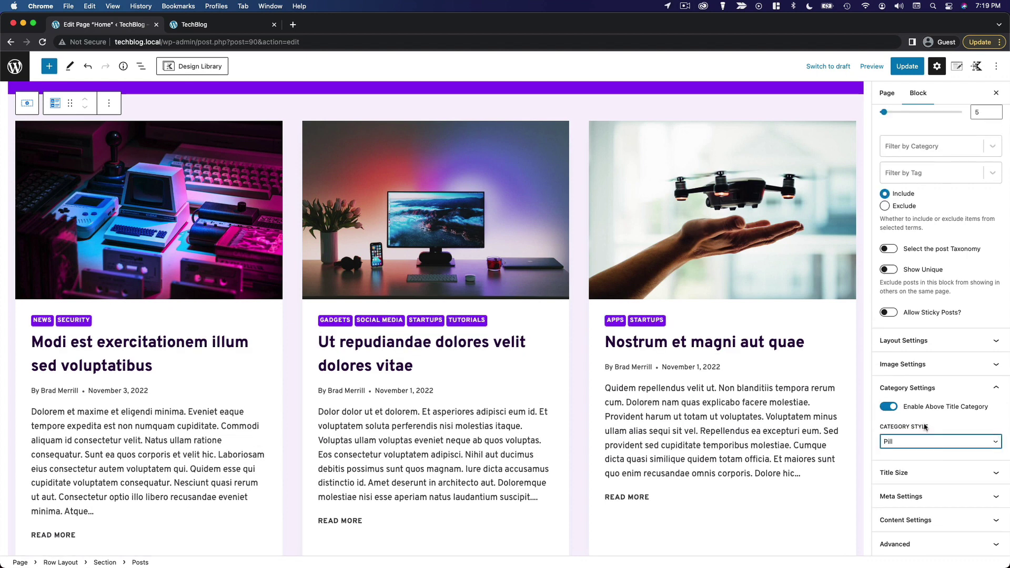
{"action": "left_click", "coordinate": [899, 457]}
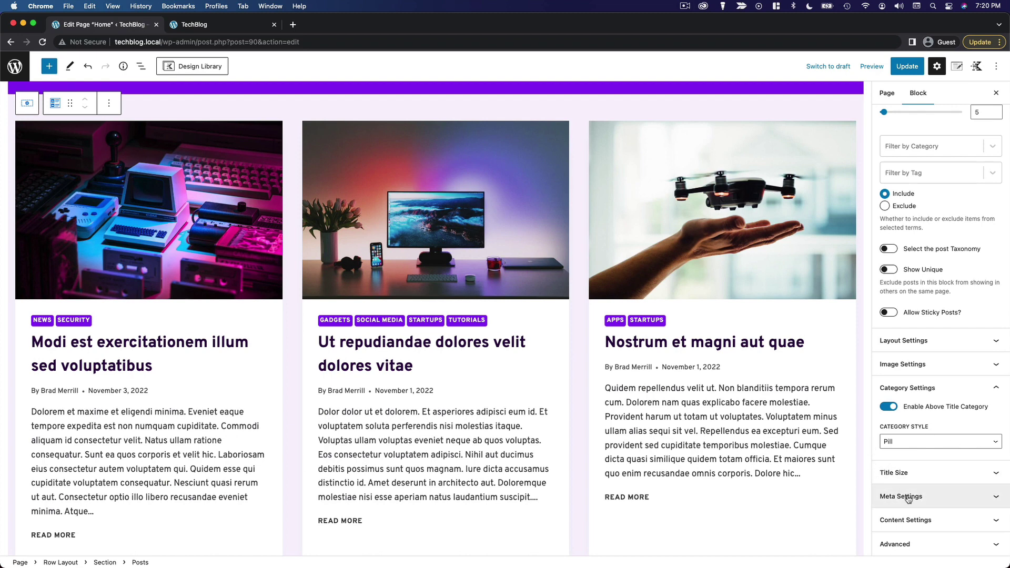
Step: Enable author images, remove the 'By' author label, then save and view the page live
{"action": "left_click", "coordinate": [934, 500]}
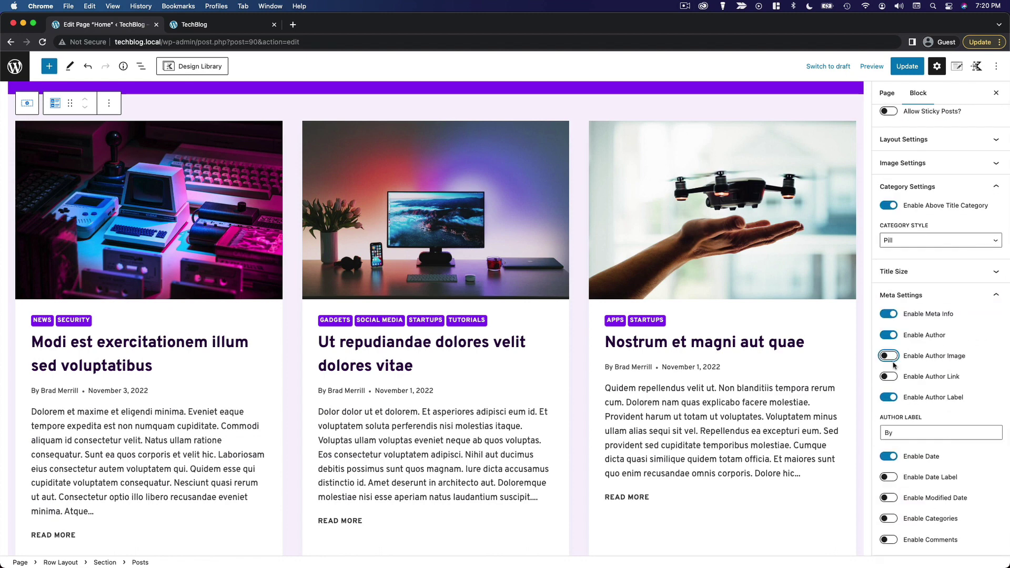
{"action": "left_click", "coordinate": [889, 356]}
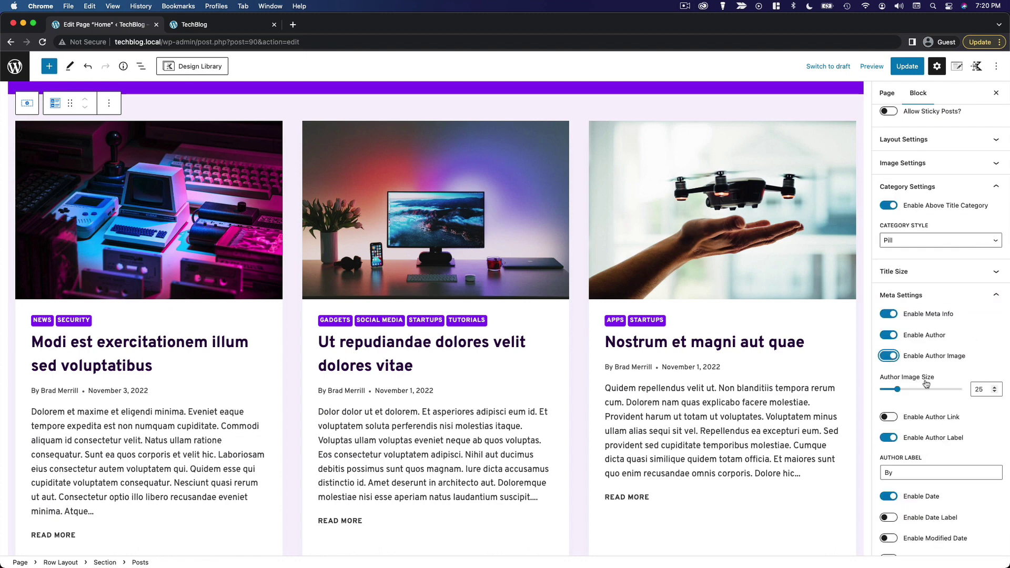
{"action": "left_click", "coordinate": [889, 438]}
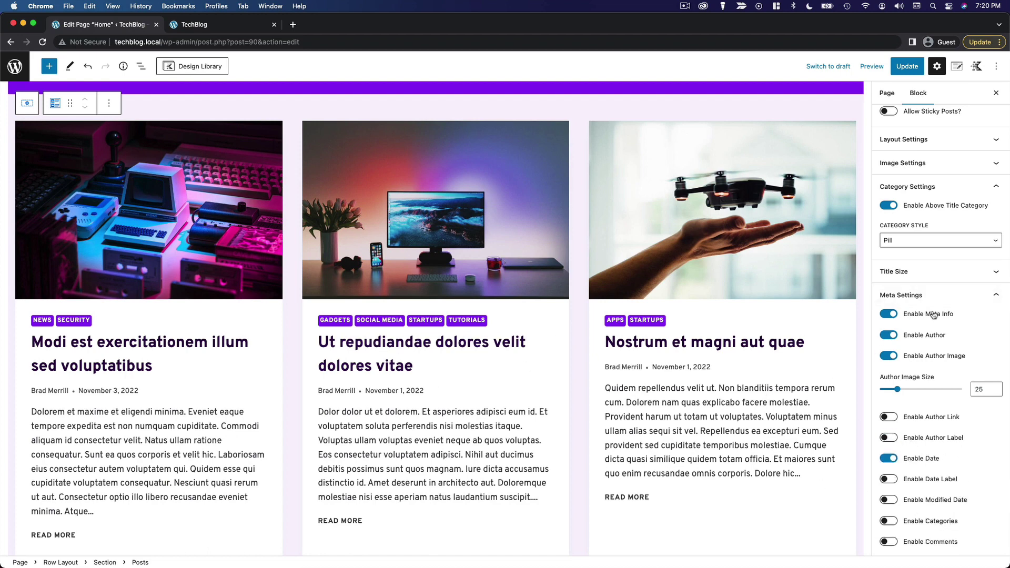
{"action": "left_click", "coordinate": [909, 66]}
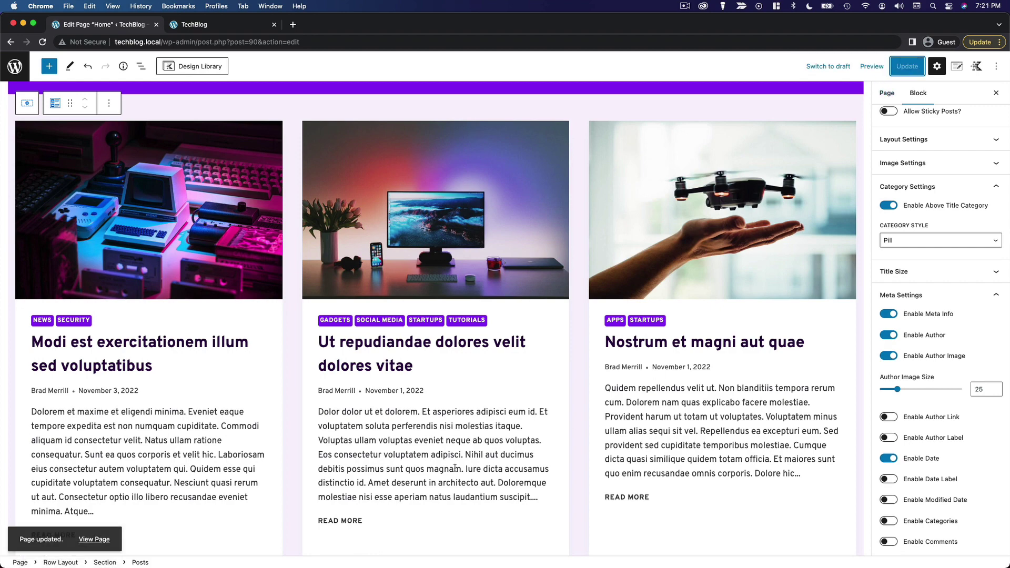
{"action": "left_click", "coordinate": [94, 536], "text": "super"}
Step: Scroll the live homepage to the posts grid below the purple featured section
{"action": "left_click", "coordinate": [340, 25]}
{"action": "scroll", "coordinate": [415, 338], "scroll_direction": "down", "scroll_amount": 10}
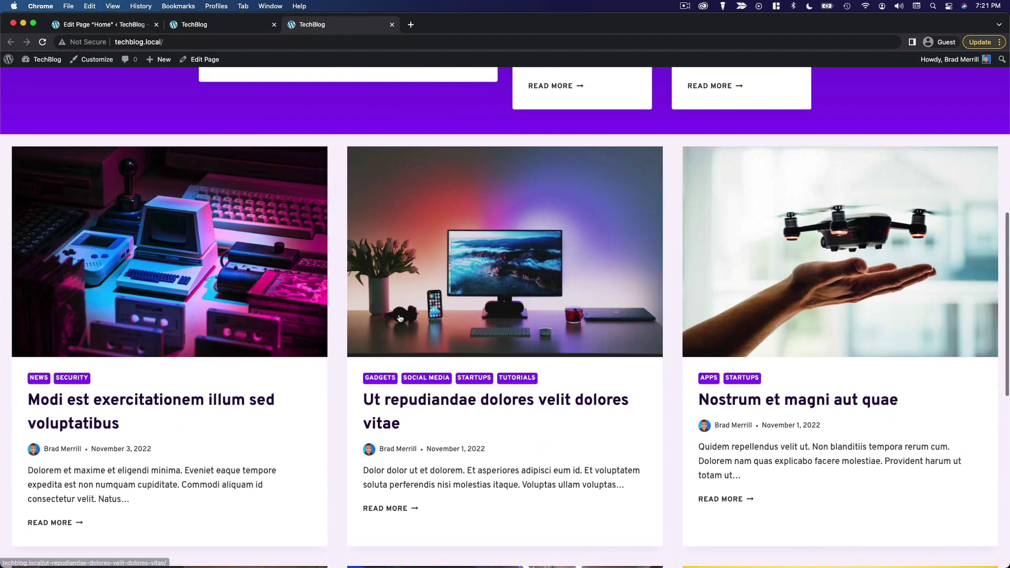
{"action": "scroll", "coordinate": [437, 447], "scroll_direction": "up", "scroll_amount": 1}
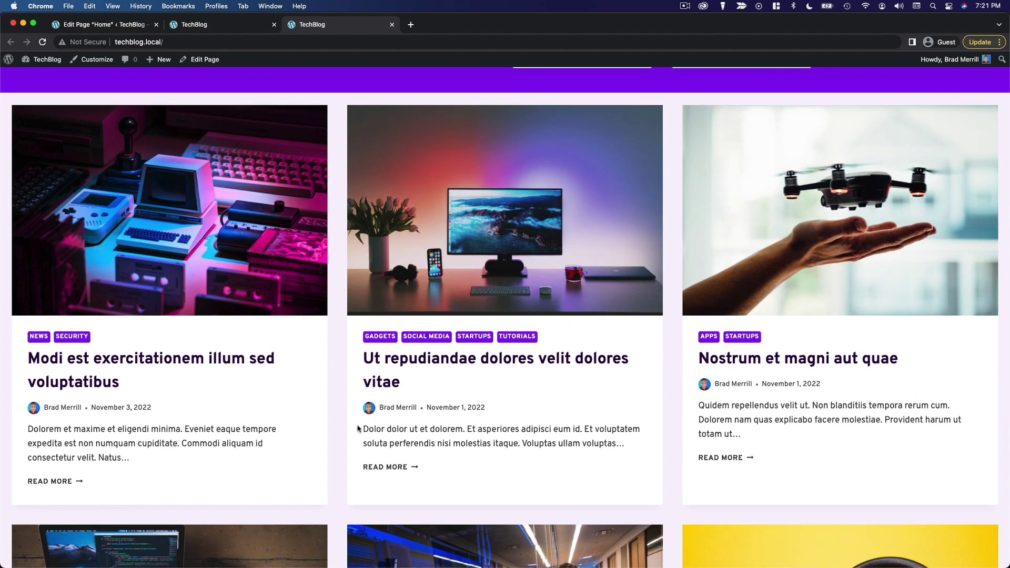
{"action": "scroll", "coordinate": [337, 427], "scroll_direction": "up", "scroll_amount": 5}
{"action": "scroll", "coordinate": [112, 274], "scroll_direction": "down", "scroll_amount": 4}
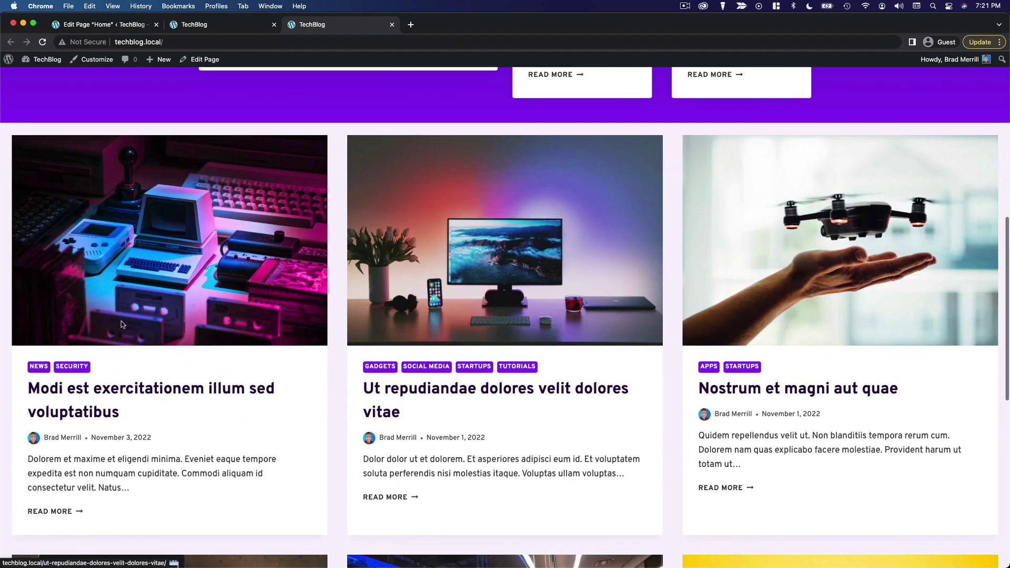
{"action": "scroll", "coordinate": [492, 383], "scroll_direction": "up", "scroll_amount": 3}
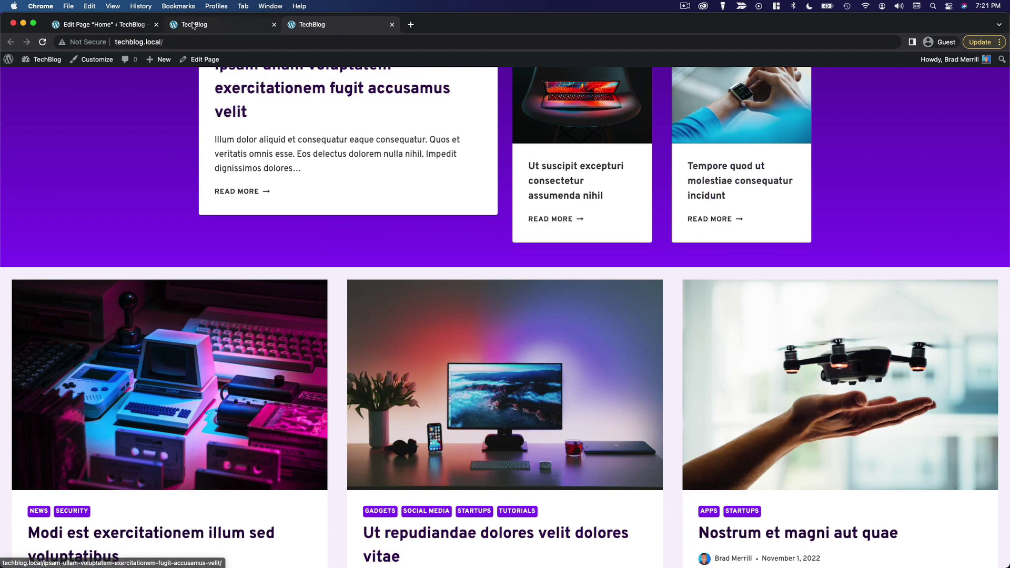
Step: Make the posts row's content max width inherit from the theme
{"action": "left_click", "coordinate": [137, 25]}
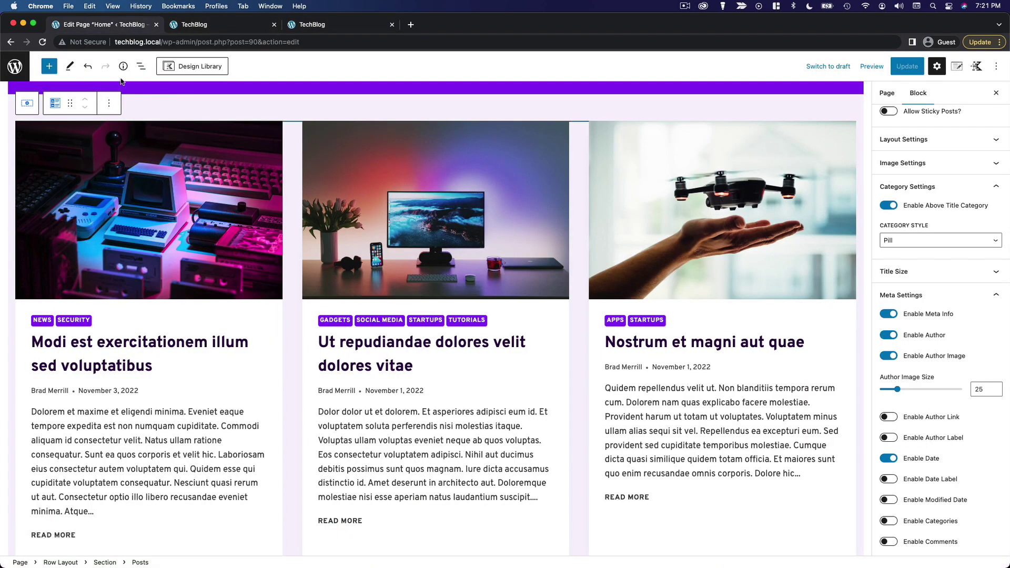
{"action": "left_click", "coordinate": [141, 66]}
{"action": "left_click", "coordinate": [49, 136]}
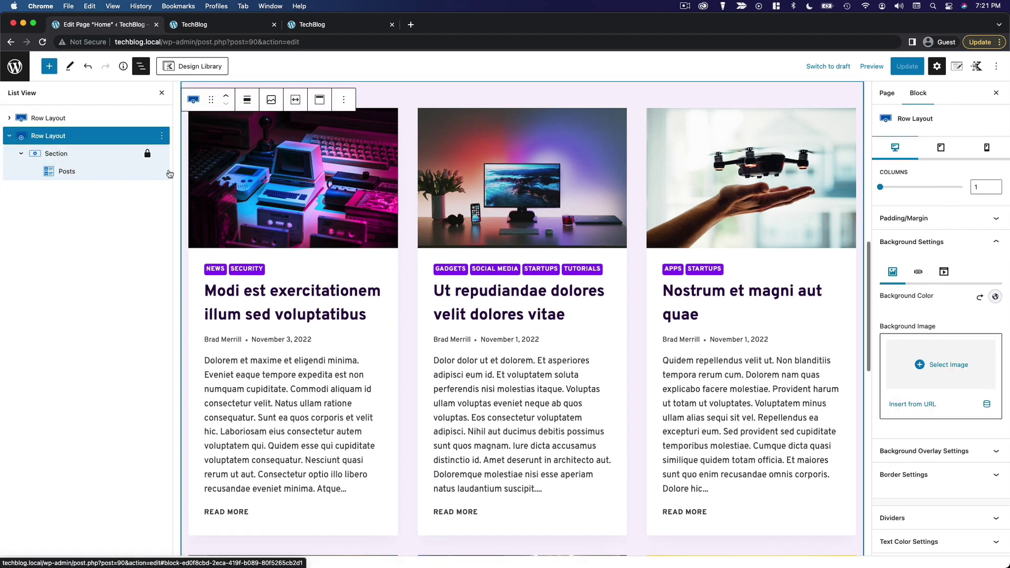
{"action": "scroll", "coordinate": [947, 447], "scroll_direction": "down", "scroll_amount": 4}
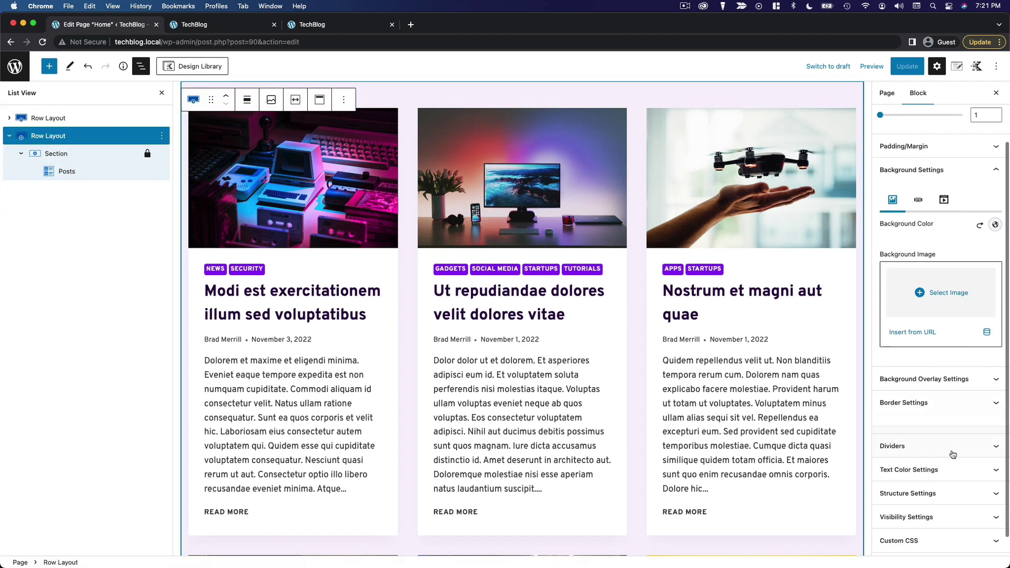
{"action": "left_click", "coordinate": [957, 471]}
{"action": "scroll", "coordinate": [957, 466], "scroll_direction": "down", "scroll_amount": 3}
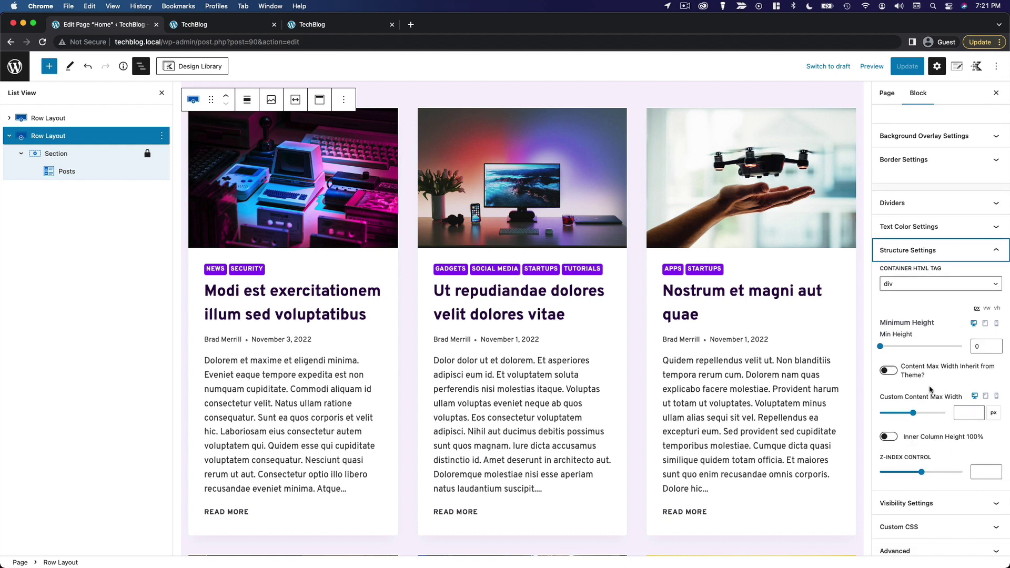
{"action": "scroll", "coordinate": [930, 390], "scroll_direction": "up", "scroll_amount": 1}
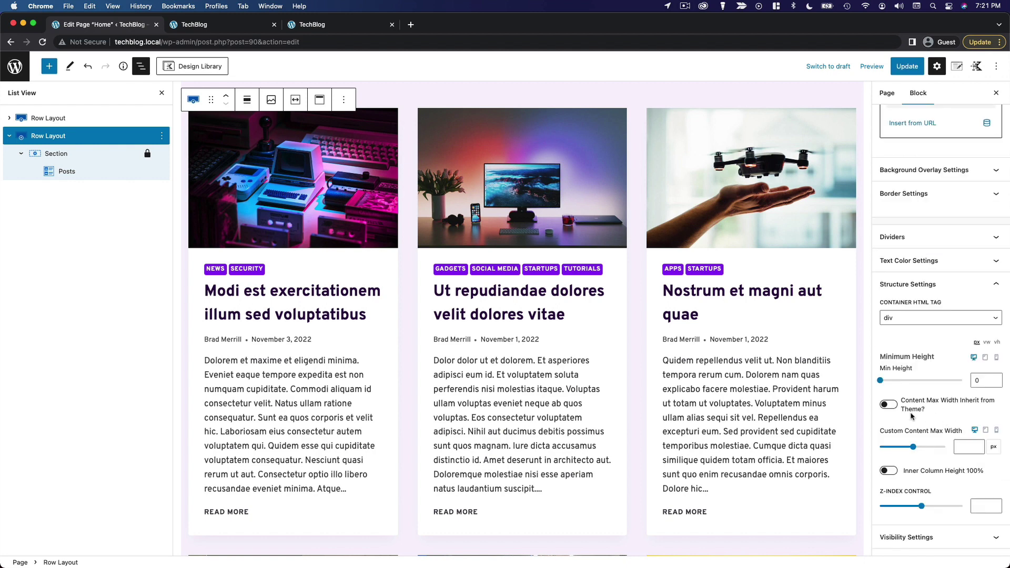
{"action": "left_click", "coordinate": [895, 410]}
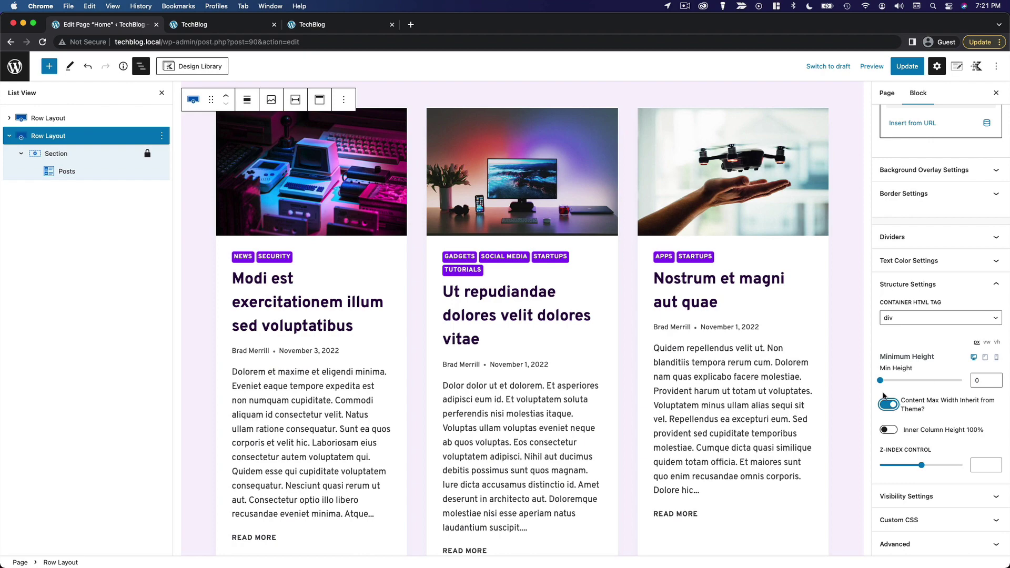
Step: Save the page and check the narrower centred grid on the live site
{"action": "left_click", "coordinate": [907, 66]}
{"action": "left_click", "coordinate": [94, 537]}
{"action": "scroll", "coordinate": [182, 399], "scroll_direction": "down", "scroll_amount": 10}
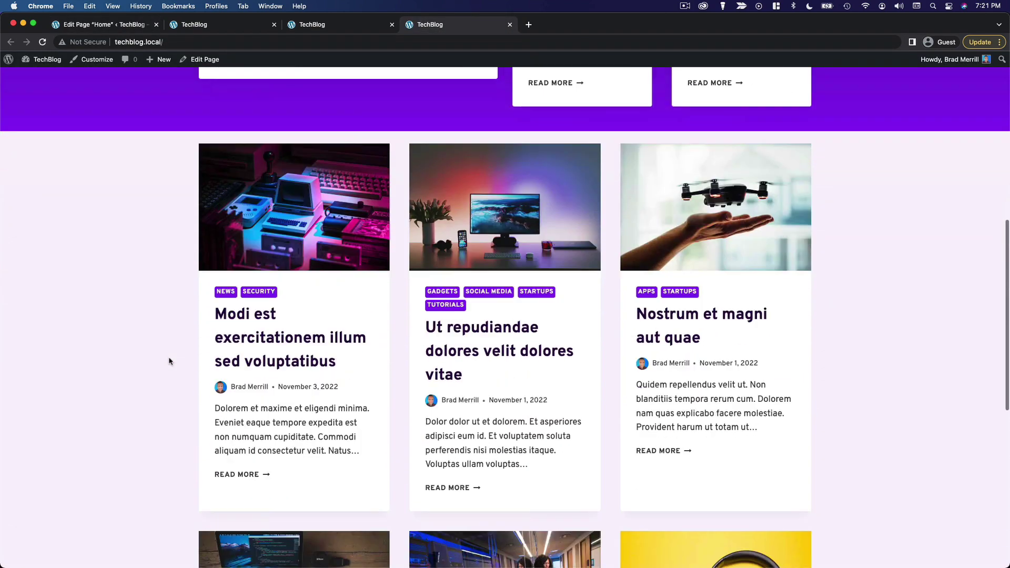
{"action": "scroll", "coordinate": [167, 345], "scroll_direction": "down", "scroll_amount": 6}
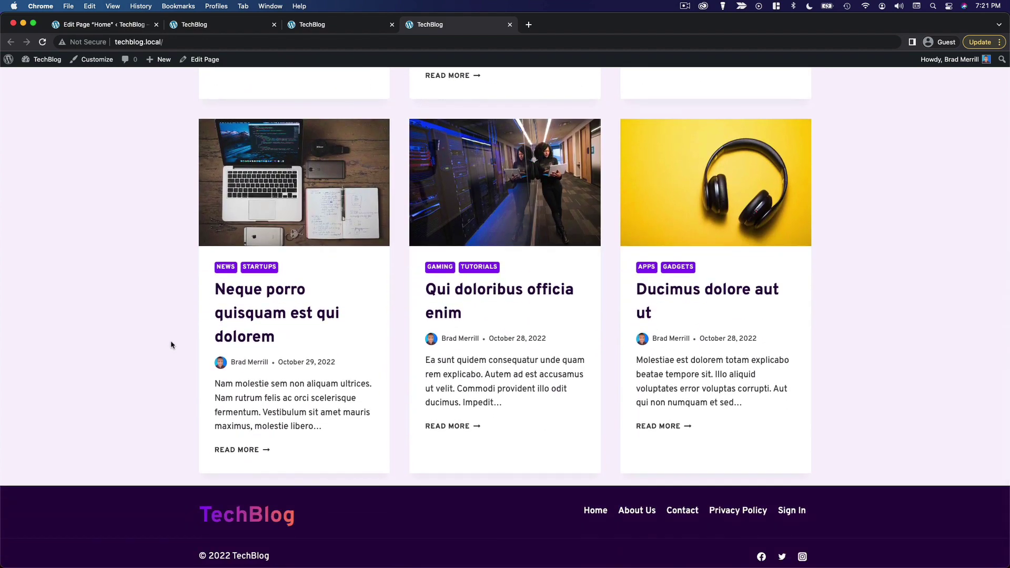
{"action": "scroll", "coordinate": [171, 346], "scroll_direction": "up", "scroll_amount": 10}
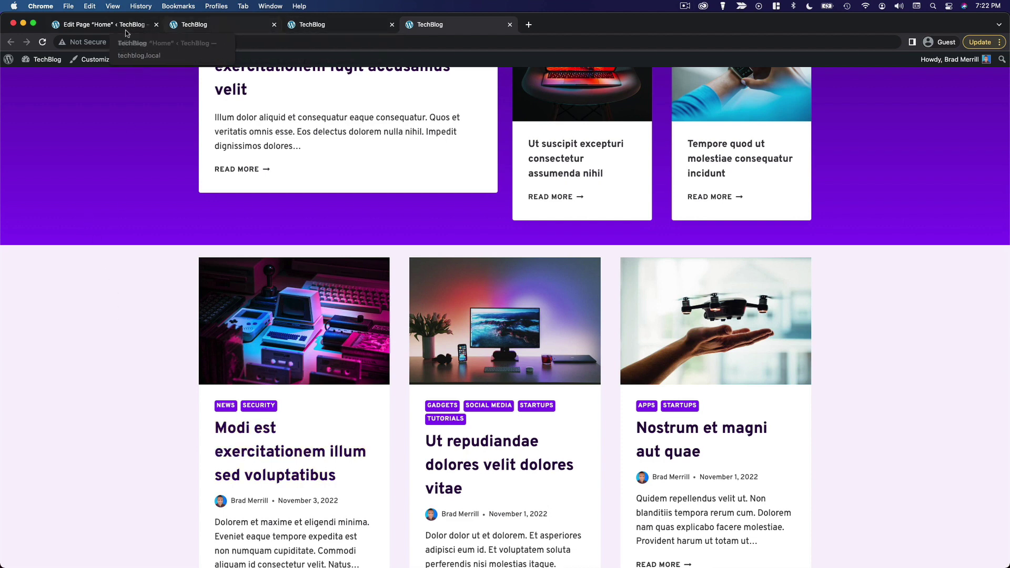
Step: Set the Posts block's title tag to H3 and save the page
{"action": "left_click", "coordinate": [100, 24]}
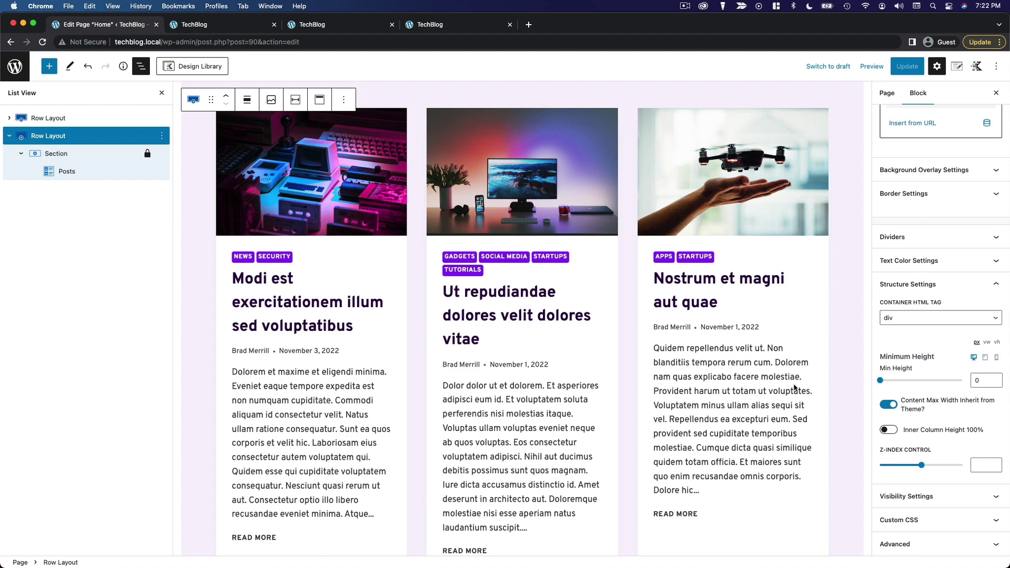
{"action": "left_click", "coordinate": [795, 388]}
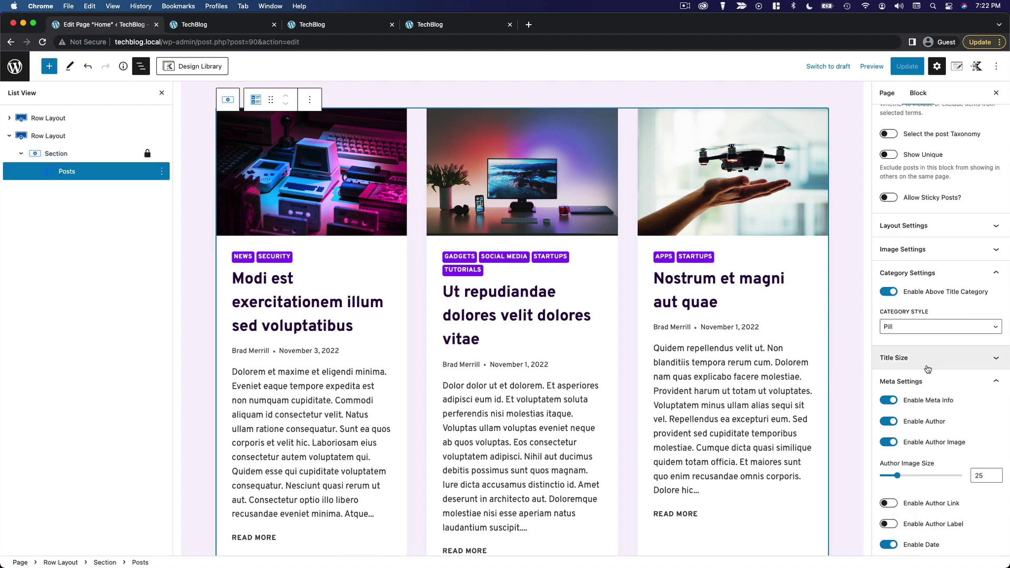
{"action": "left_click", "coordinate": [955, 363]}
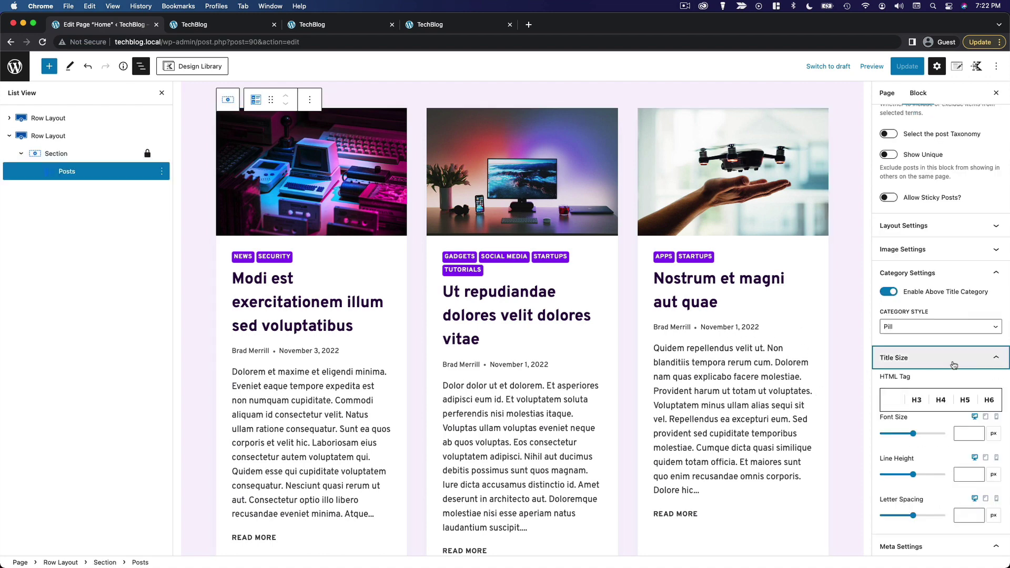
{"action": "left_click", "coordinate": [919, 403]}
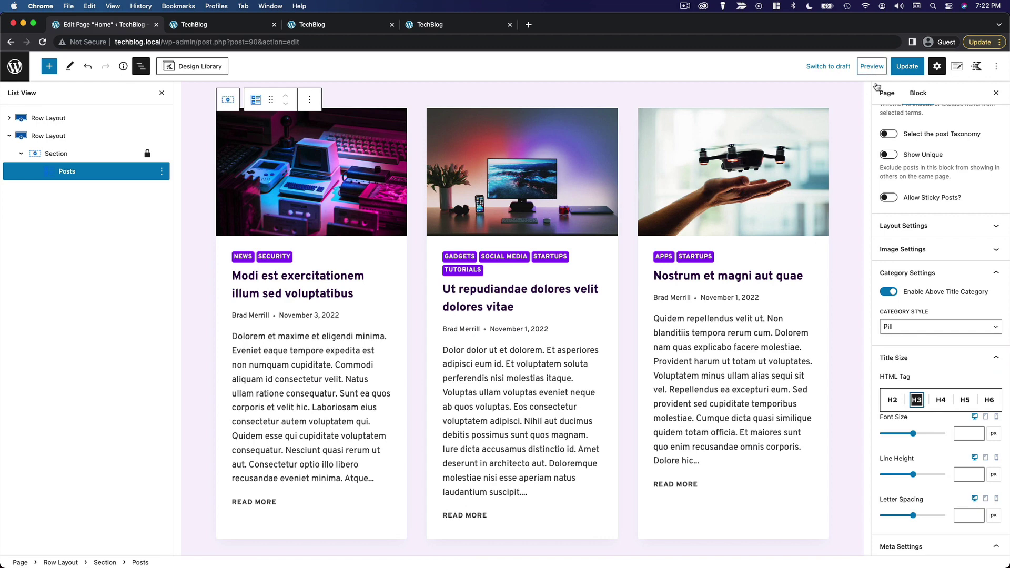
{"action": "left_click", "coordinate": [907, 73]}
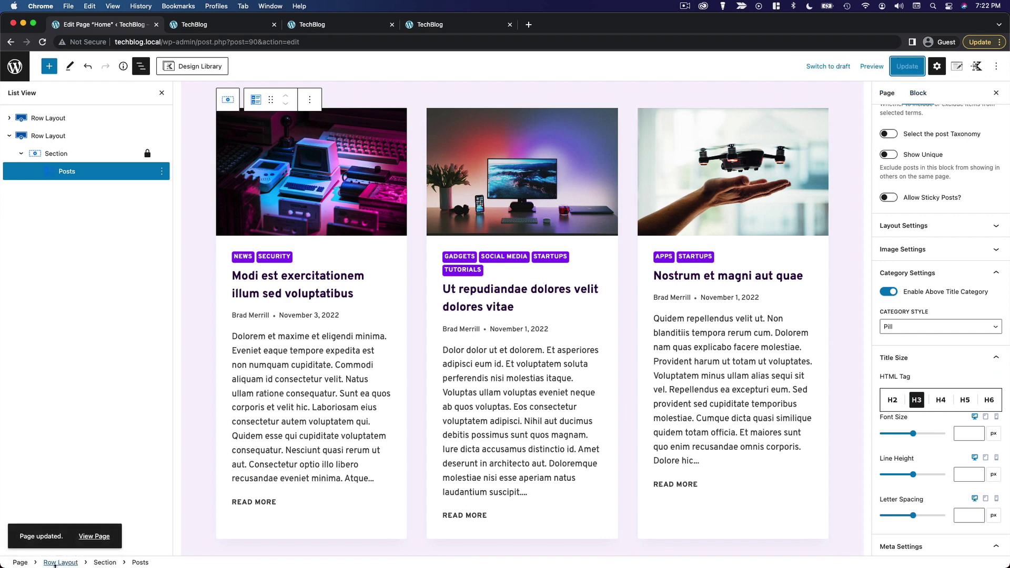
Step: Check the smaller H3 post titles on the live homepage
{"action": "left_click", "coordinate": [95, 536], "text": "super"}
{"action": "key", "text": "ctrl+shift+Tab"}
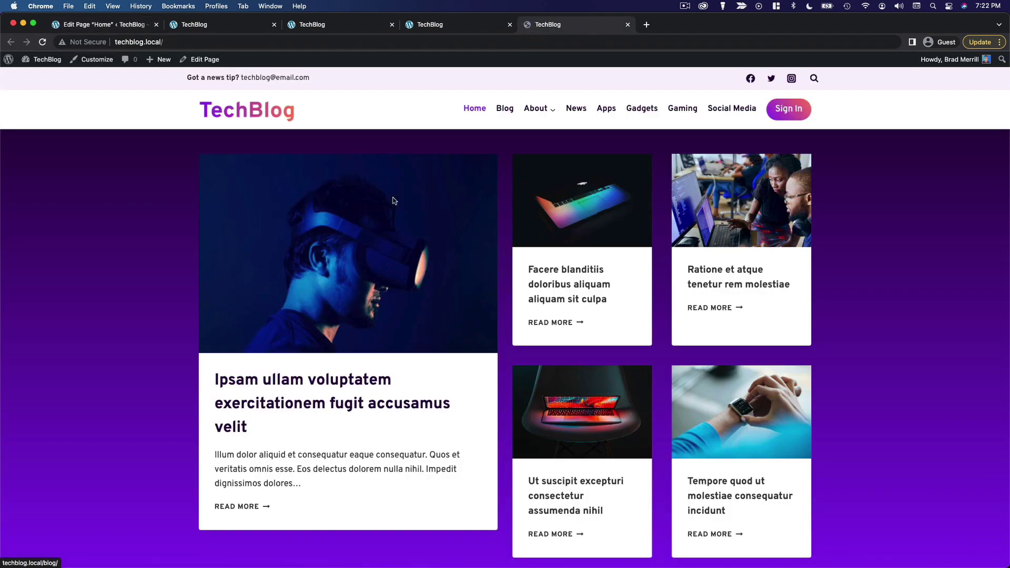
{"action": "scroll", "coordinate": [131, 358], "scroll_direction": "down", "scroll_amount": 5}
{"action": "scroll", "coordinate": [139, 351], "scroll_direction": "down", "scroll_amount": 3}
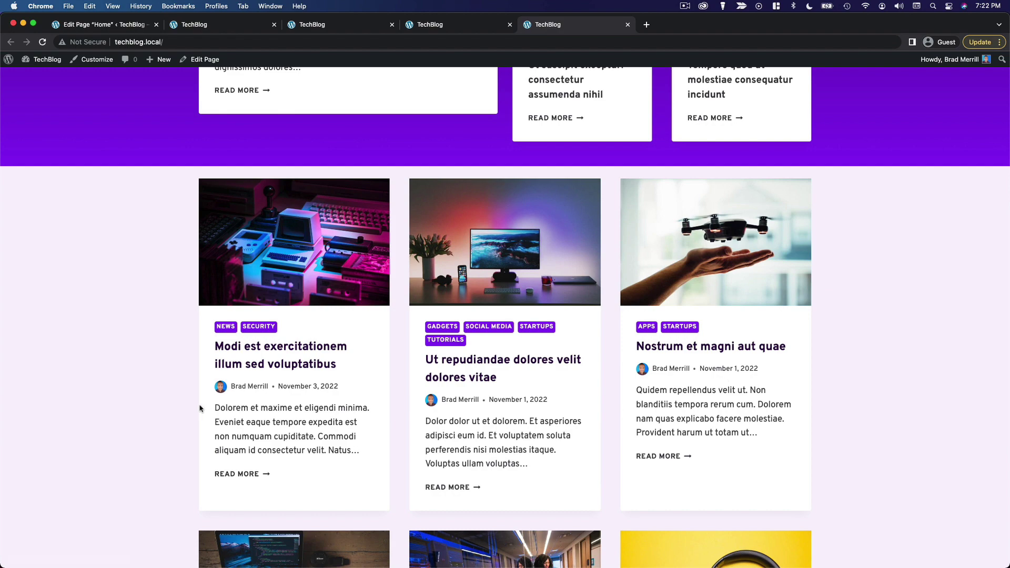
{"action": "scroll", "coordinate": [666, 337], "scroll_direction": "down", "scroll_amount": 5}
{"action": "scroll", "coordinate": [623, 420], "scroll_direction": "up", "scroll_amount": 3}
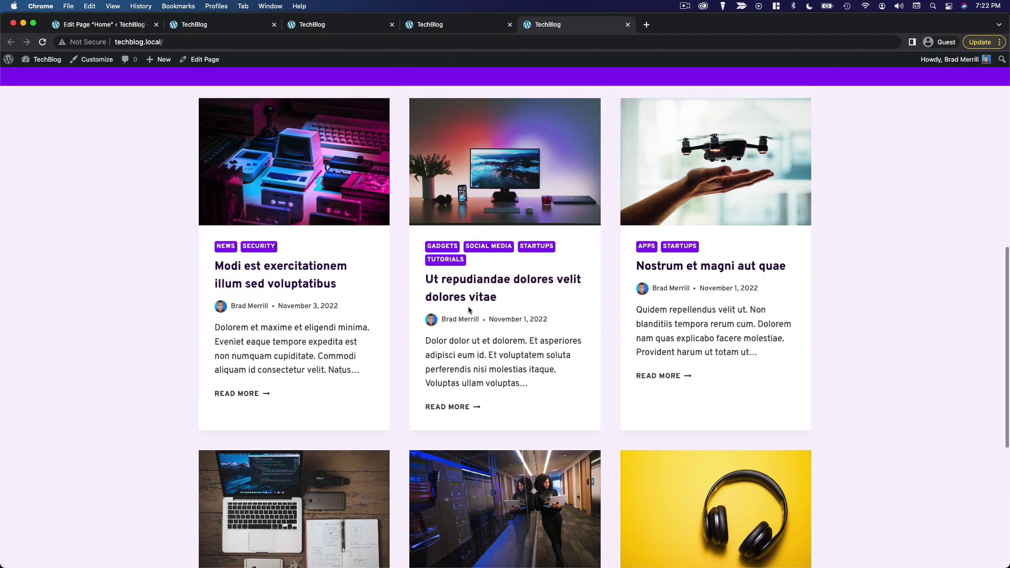
Step: Turn off the category pills above the post titles and save
{"action": "left_click", "coordinate": [105, 29]}
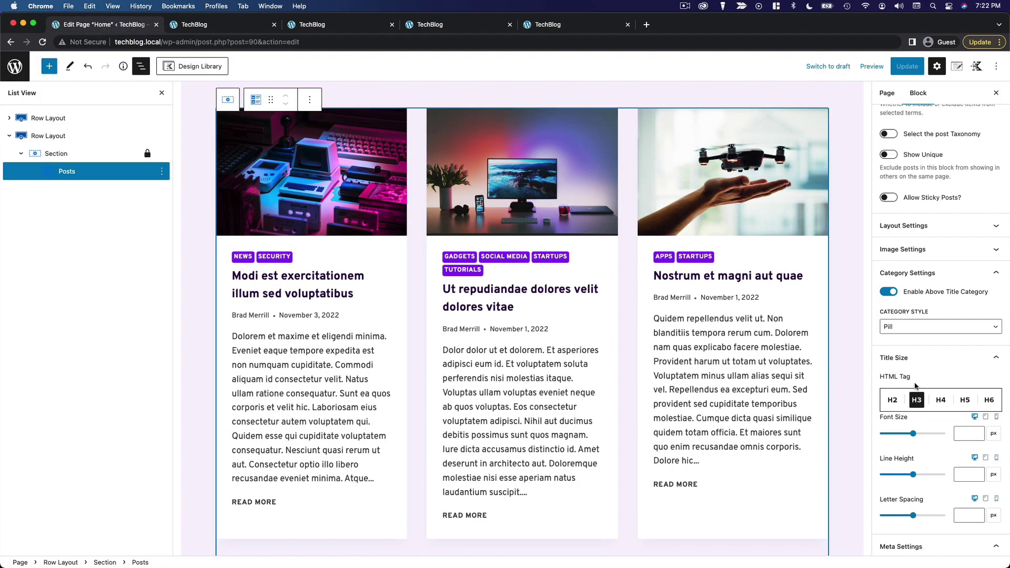
{"action": "left_click", "coordinate": [888, 292]}
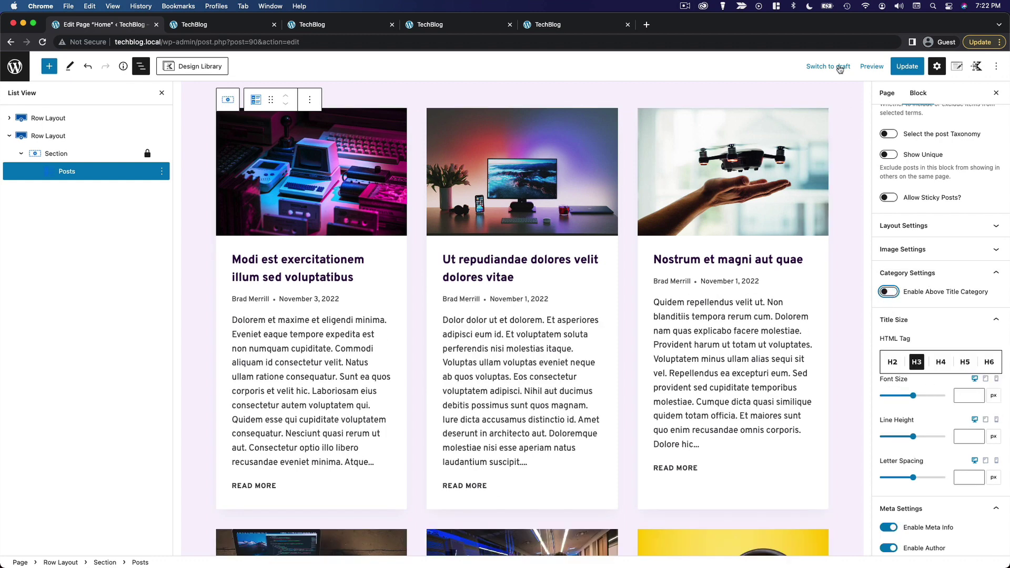
{"action": "left_click", "coordinate": [907, 66]}
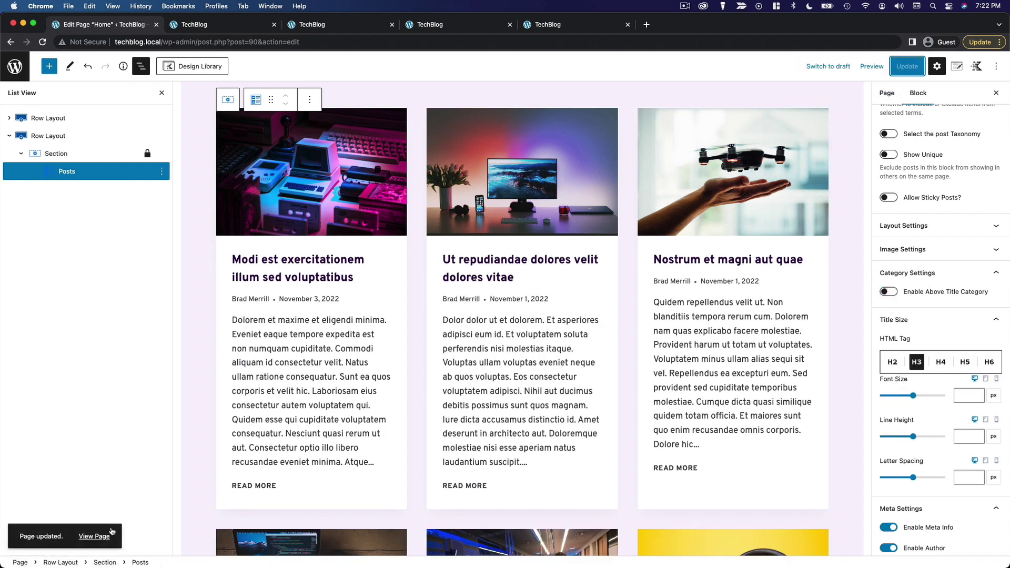
Step: Review the live posts grid without category pills
{"action": "left_click", "coordinate": [111, 533], "text": "super"}
{"action": "left_click", "coordinate": [684, 25]}
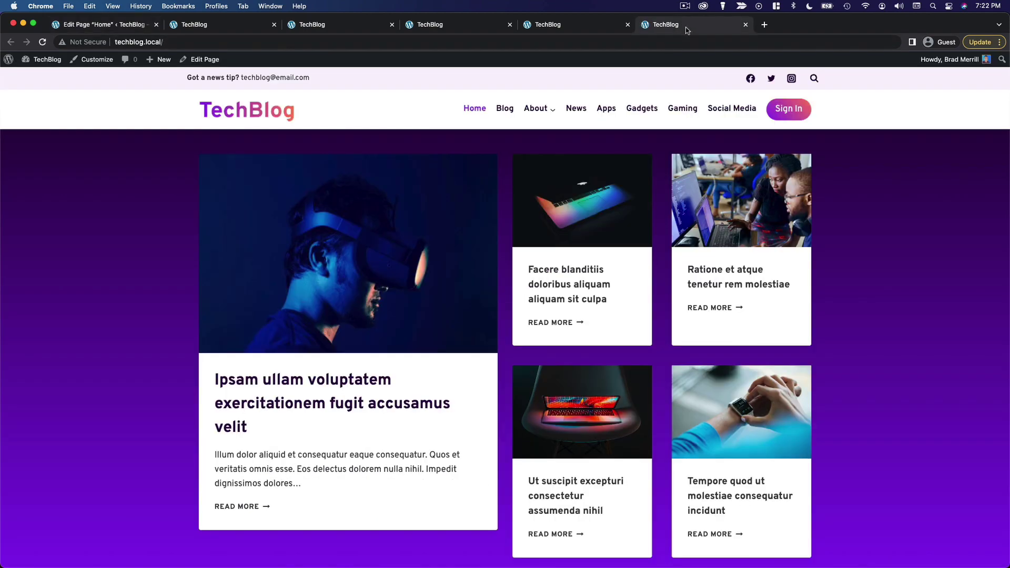
{"action": "scroll", "coordinate": [881, 342], "scroll_direction": "down", "scroll_amount": 10}
{"action": "scroll", "coordinate": [870, 352], "scroll_direction": "down", "scroll_amount": 2}
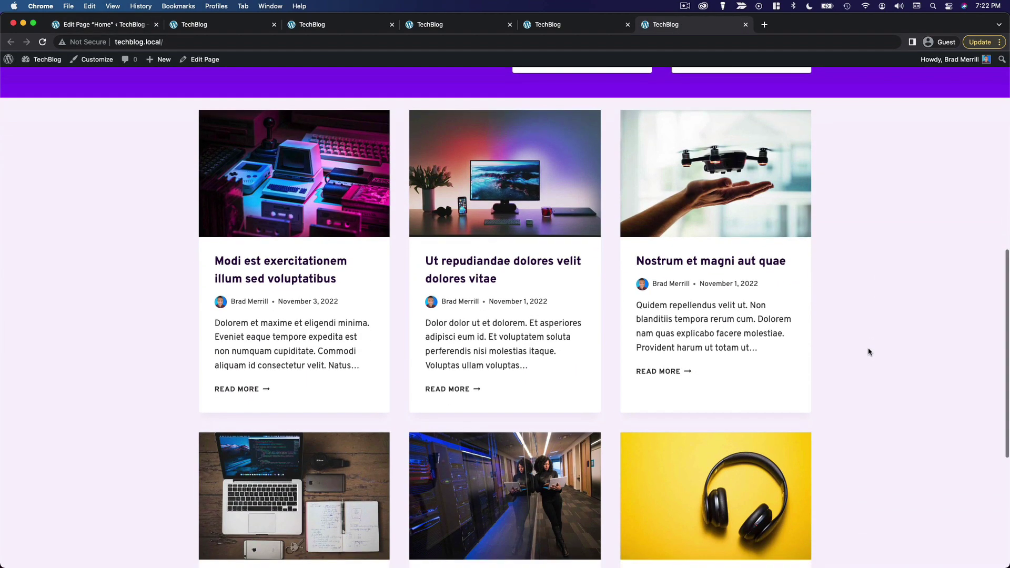
{"action": "scroll", "coordinate": [870, 352], "scroll_direction": "down", "scroll_amount": 5}
{"action": "scroll", "coordinate": [869, 352], "scroll_direction": "up", "scroll_amount": 6}
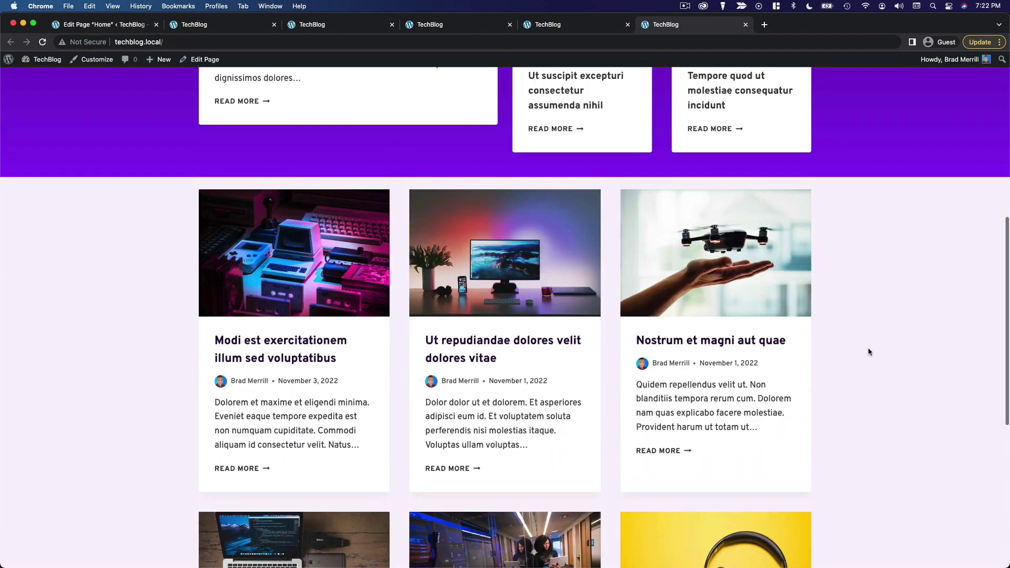
{"action": "scroll", "coordinate": [868, 352], "scroll_direction": "up", "scroll_amount": 6}
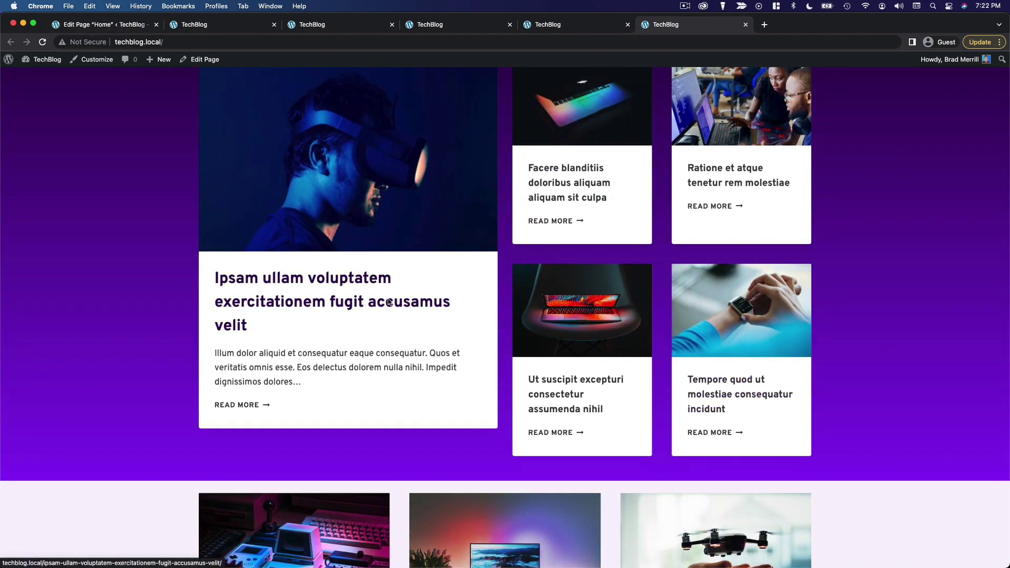
{"action": "scroll", "coordinate": [384, 321], "scroll_direction": "up", "scroll_amount": 2}
{"action": "scroll", "coordinate": [369, 315], "scroll_direction": "down", "scroll_amount": 6}
{"action": "scroll", "coordinate": [272, 291], "scroll_direction": "up", "scroll_amount": 6}
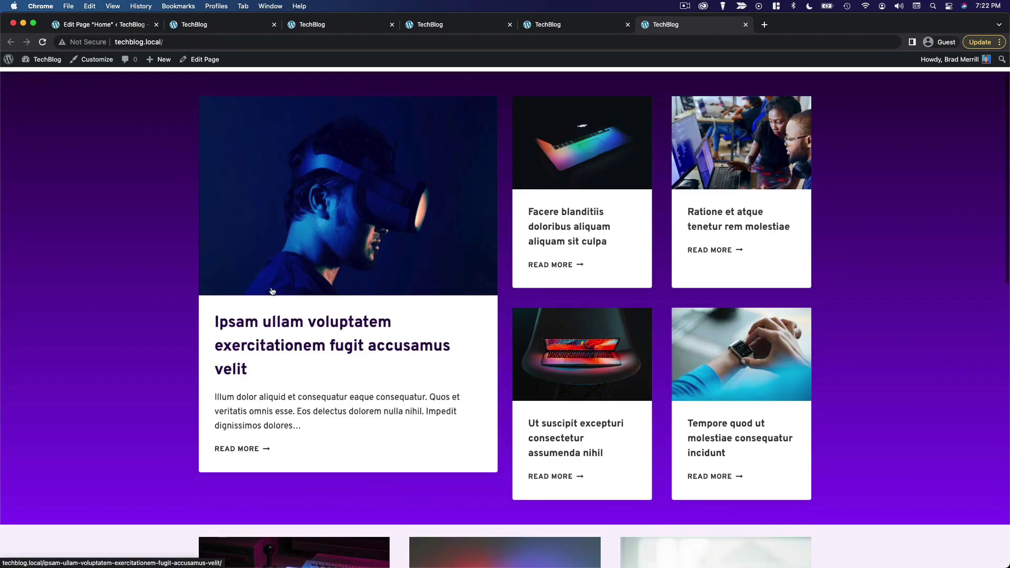
{"action": "scroll", "coordinate": [272, 291], "scroll_direction": "up", "scroll_amount": 2}
Step: On the featured Posts block, enable meta info and the author image, and disable the 'By' label
{"action": "left_click", "coordinate": [102, 24]}
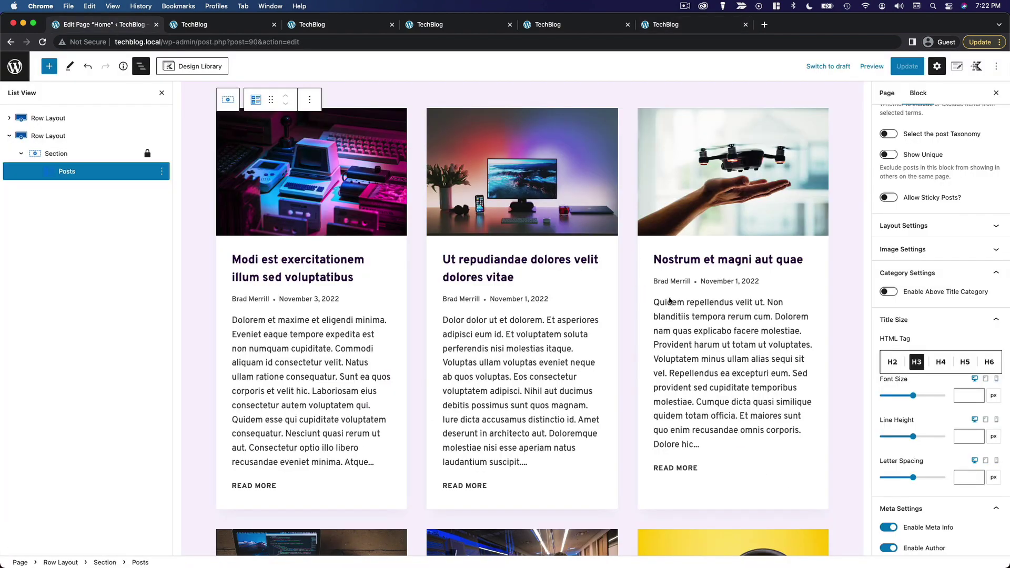
{"action": "scroll", "coordinate": [747, 347], "scroll_direction": "up", "scroll_amount": 10}
{"action": "scroll", "coordinate": [747, 349], "scroll_direction": "down", "scroll_amount": 4}
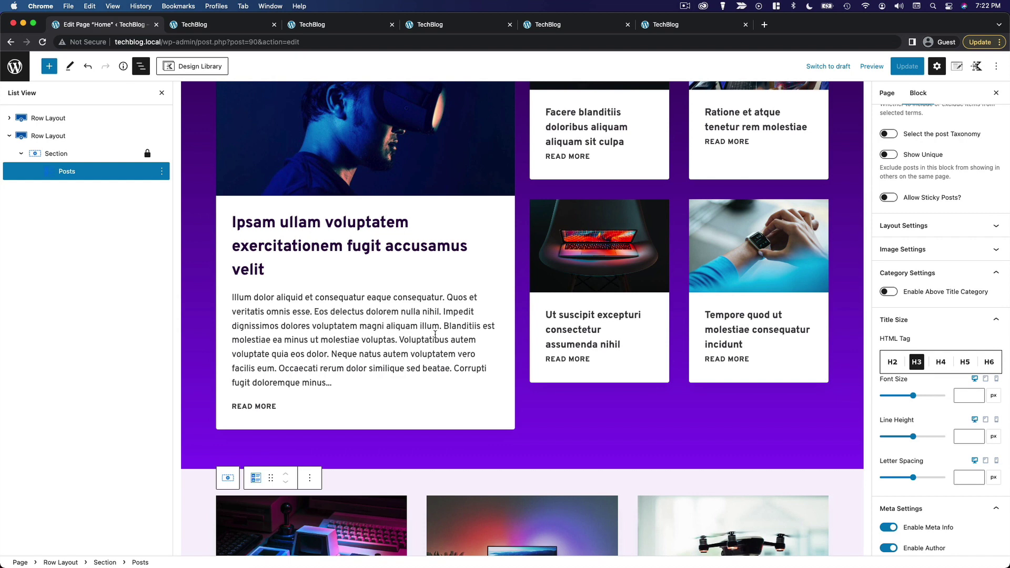
{"action": "left_click", "coordinate": [436, 335]}
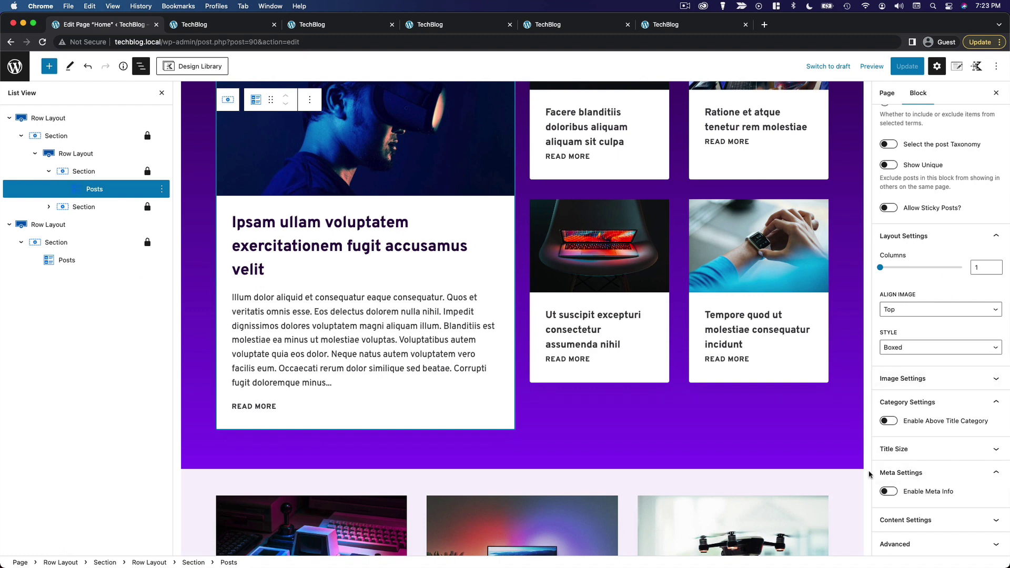
{"action": "left_click", "coordinate": [890, 493]}
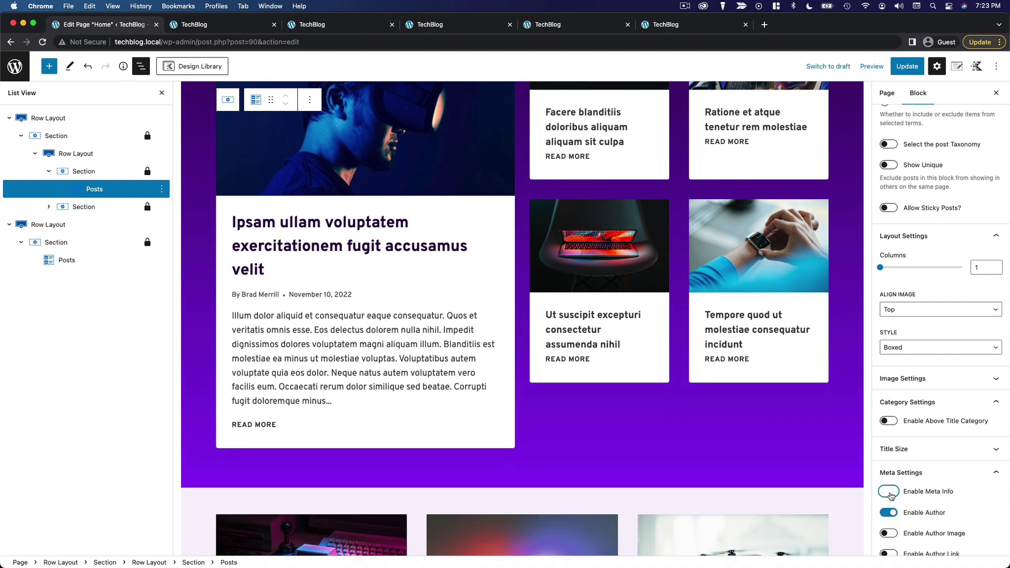
{"action": "scroll", "coordinate": [895, 479], "scroll_direction": "down", "scroll_amount": 3}
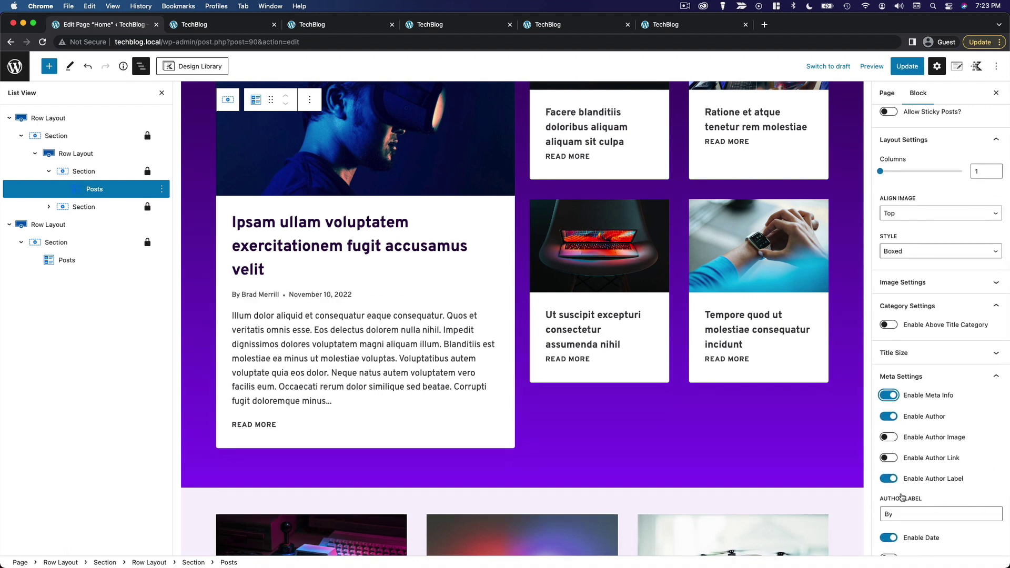
{"action": "scroll", "coordinate": [900, 447], "scroll_direction": "down", "scroll_amount": 3}
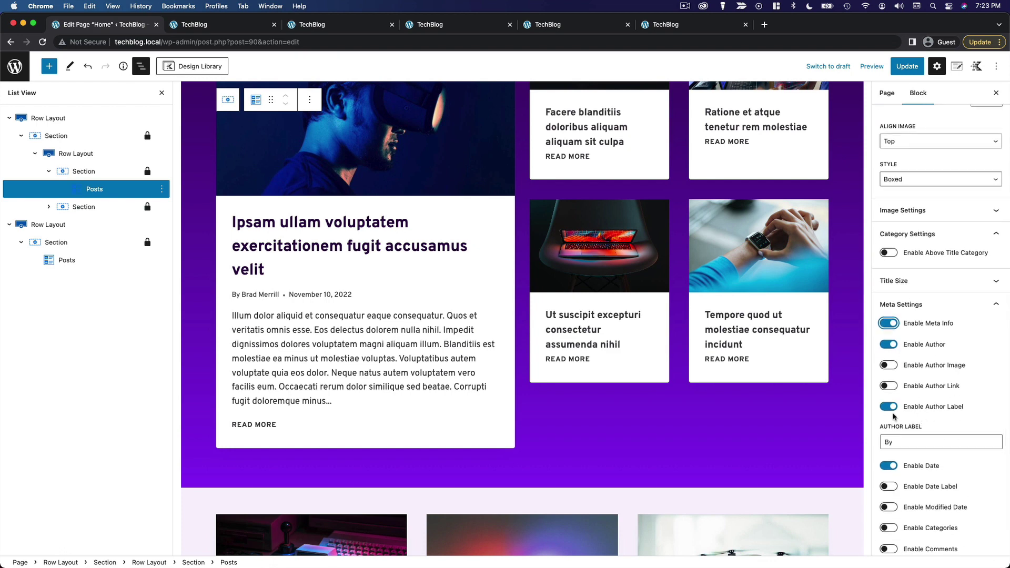
{"action": "left_click", "coordinate": [889, 407]}
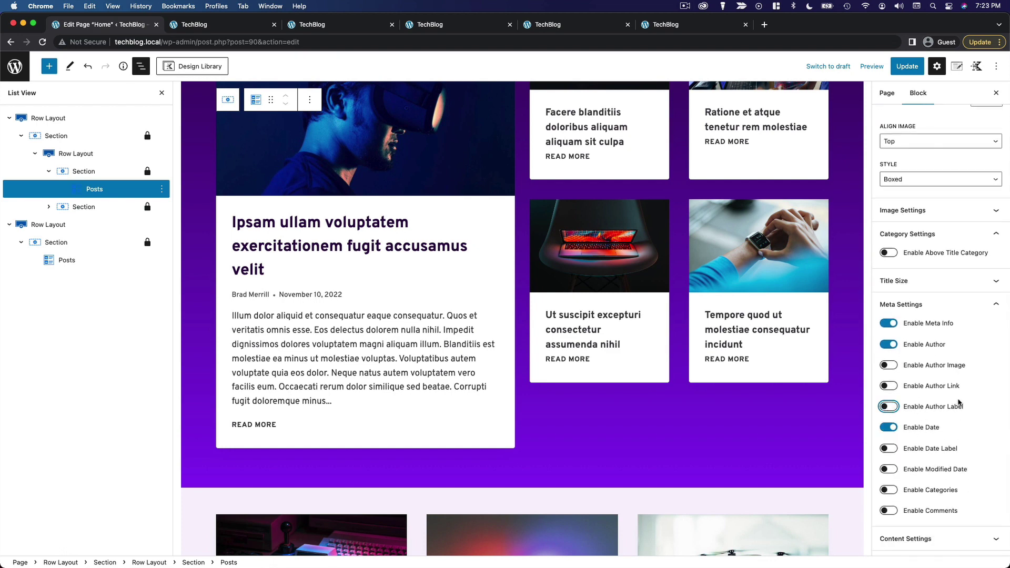
{"action": "left_click", "coordinate": [890, 365]}
Step: Give the four smaller posts meta info and author images without 'By', then save
{"action": "scroll", "coordinate": [909, 375], "scroll_direction": "up", "scroll_amount": 3}
{"action": "left_click", "coordinate": [805, 172]}
{"action": "scroll", "coordinate": [930, 384], "scroll_direction": "down", "scroll_amount": 5}
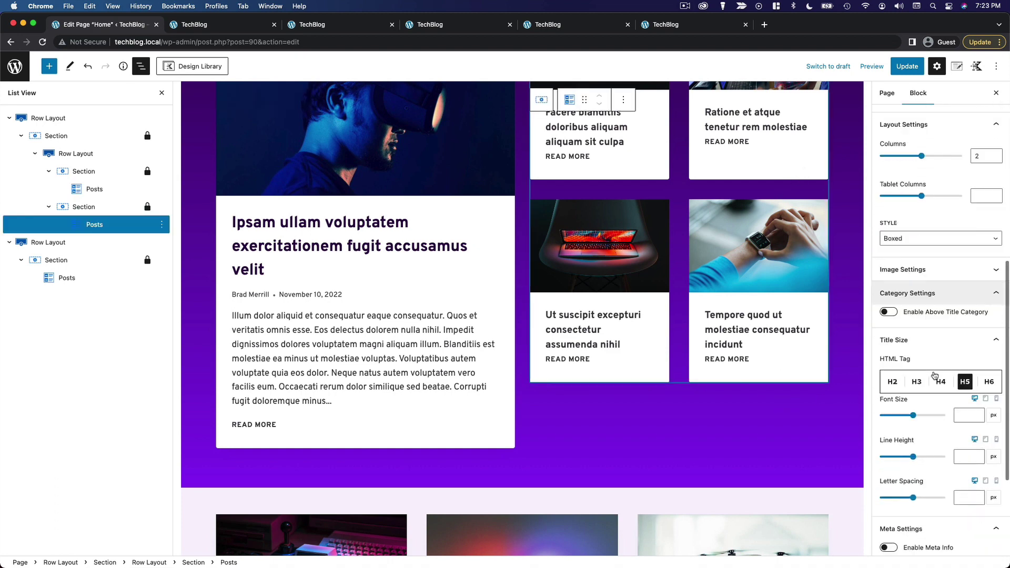
{"action": "left_click", "coordinate": [889, 390]}
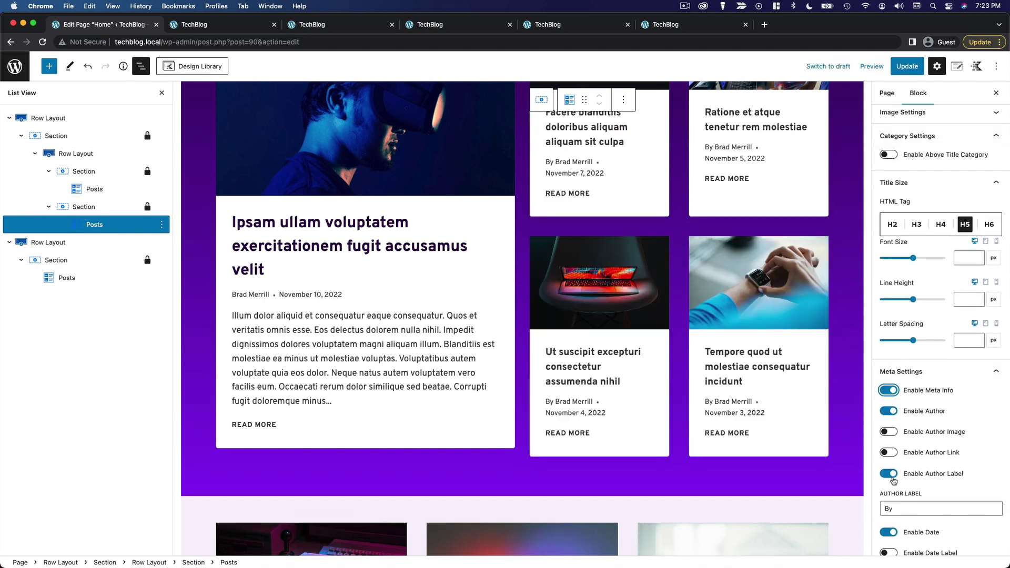
{"action": "left_click", "coordinate": [893, 478]}
{"action": "left_click", "coordinate": [897, 436]}
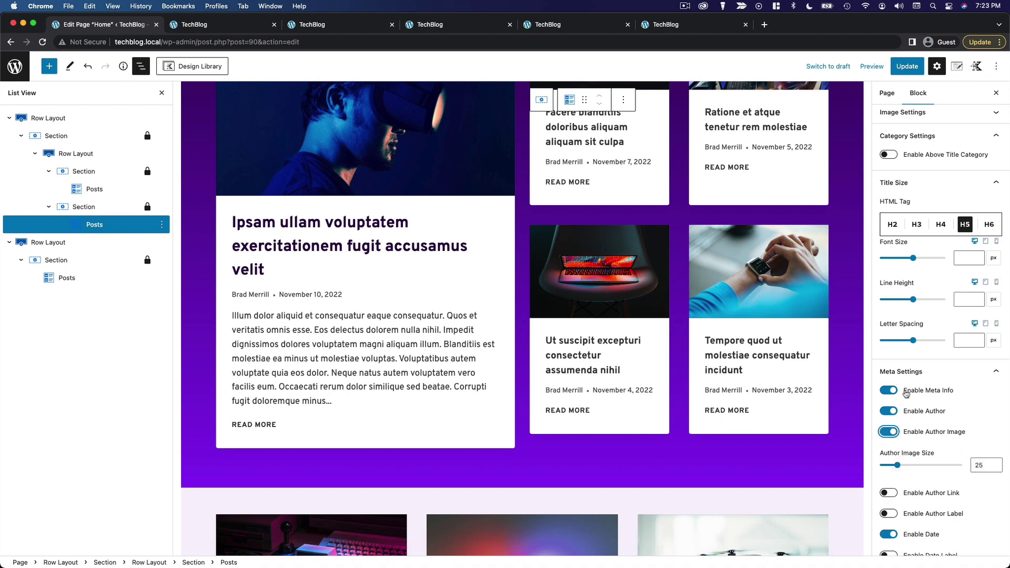
{"action": "left_click", "coordinate": [907, 65]}
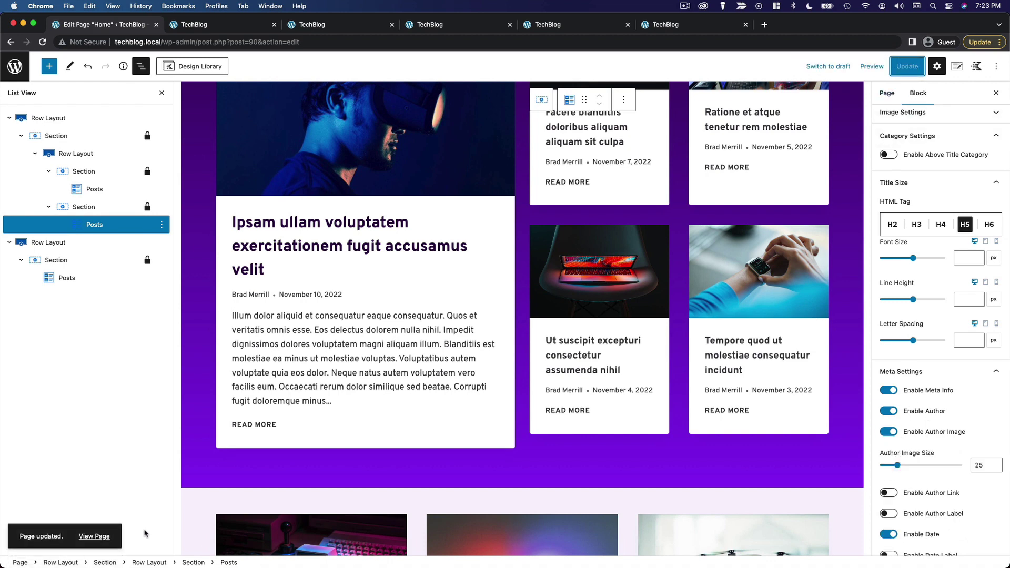
Step: Review the author avatars, names and dates on the live homepage's post cards
{"action": "left_click", "coordinate": [96, 537]}
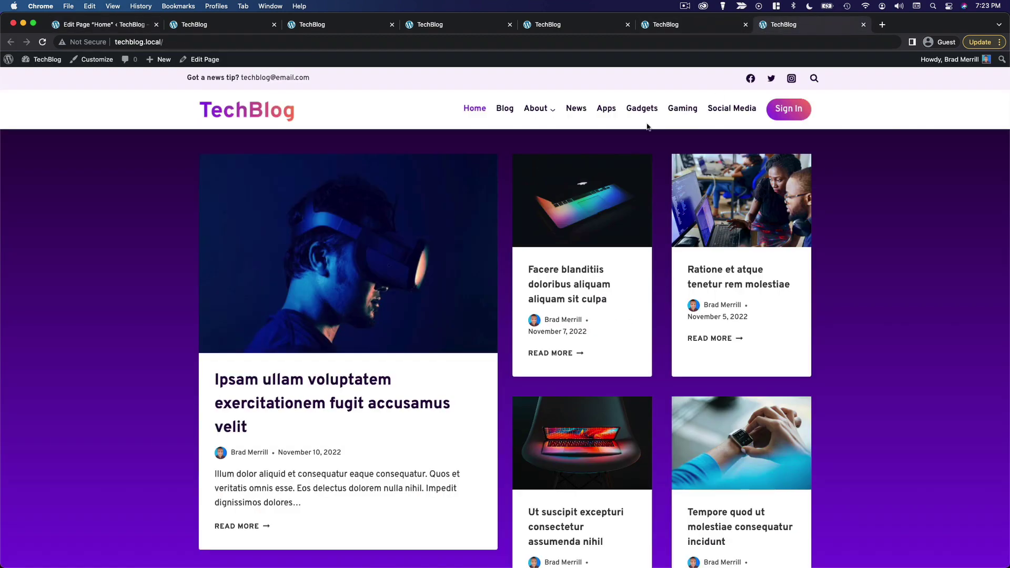
{"action": "scroll", "coordinate": [118, 272], "scroll_direction": "down", "scroll_amount": 8}
{"action": "scroll", "coordinate": [118, 272], "scroll_direction": "up", "scroll_amount": 4}
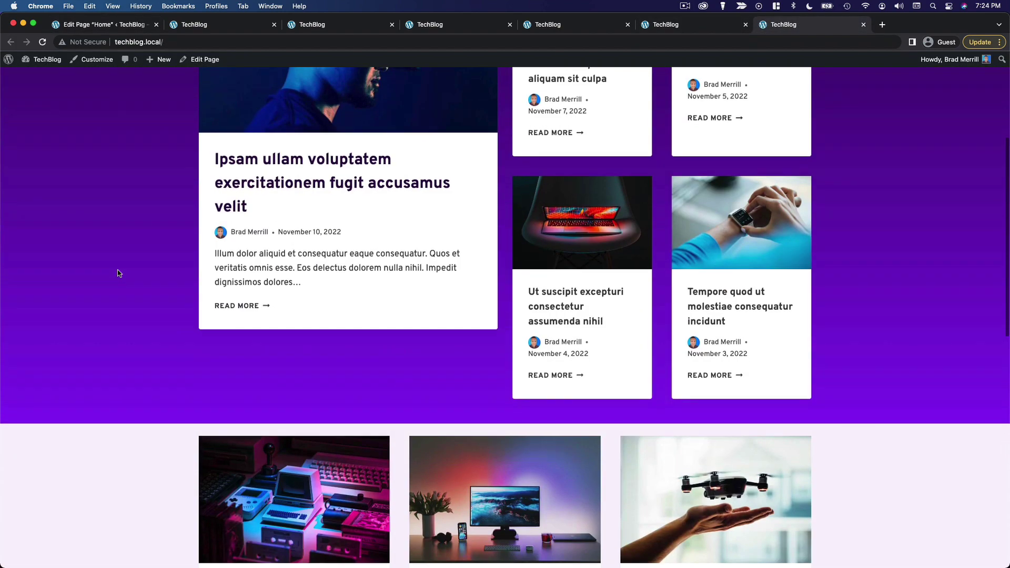
{"action": "scroll", "coordinate": [118, 273], "scroll_direction": "up", "scroll_amount": 1}
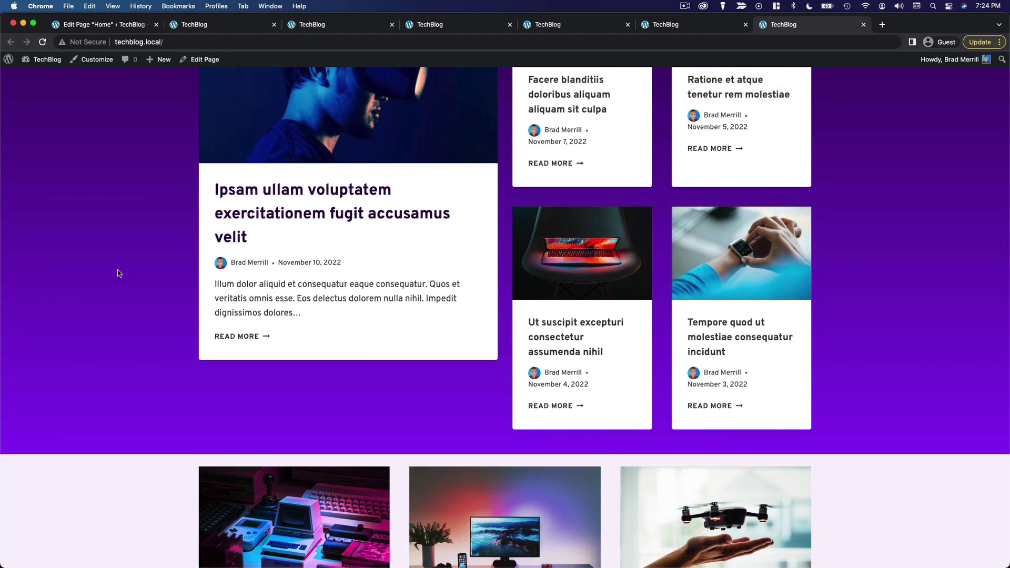
{"action": "scroll", "coordinate": [118, 273], "scroll_direction": "up", "scroll_amount": 3}
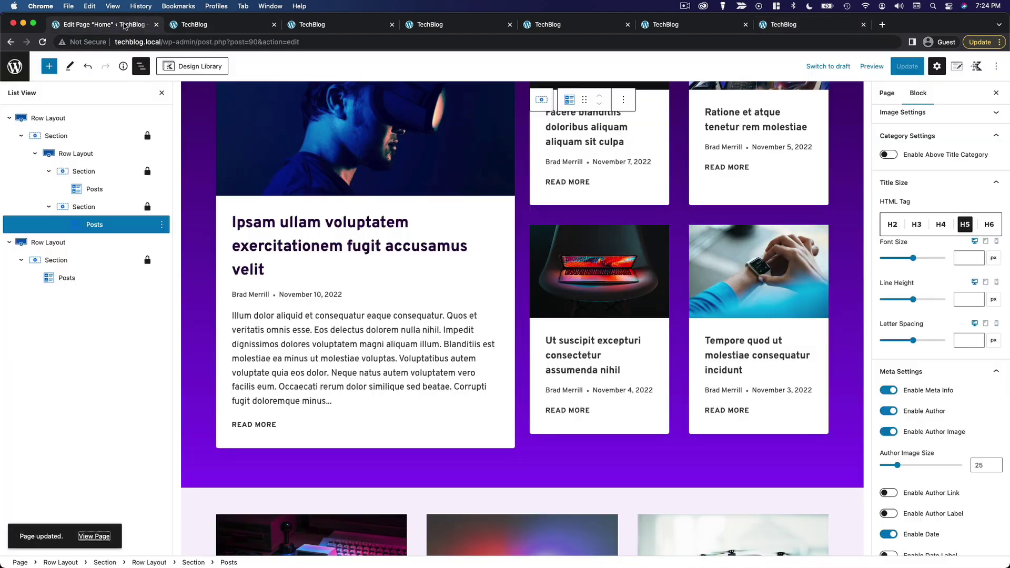
Step: Turn off meta info on the four smaller posts and save the page
{"action": "left_click", "coordinate": [100, 24]}
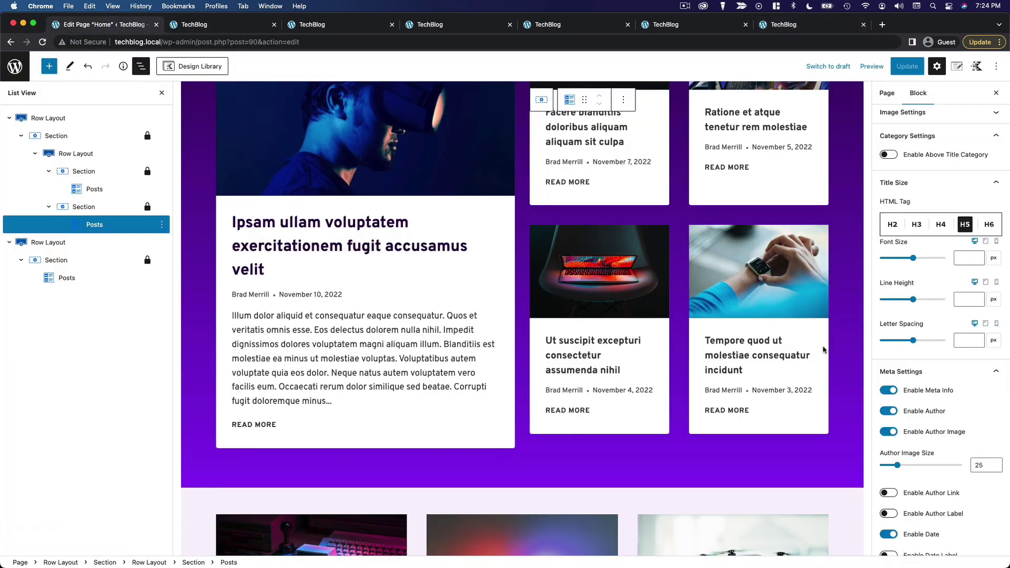
{"action": "left_click", "coordinate": [897, 392]}
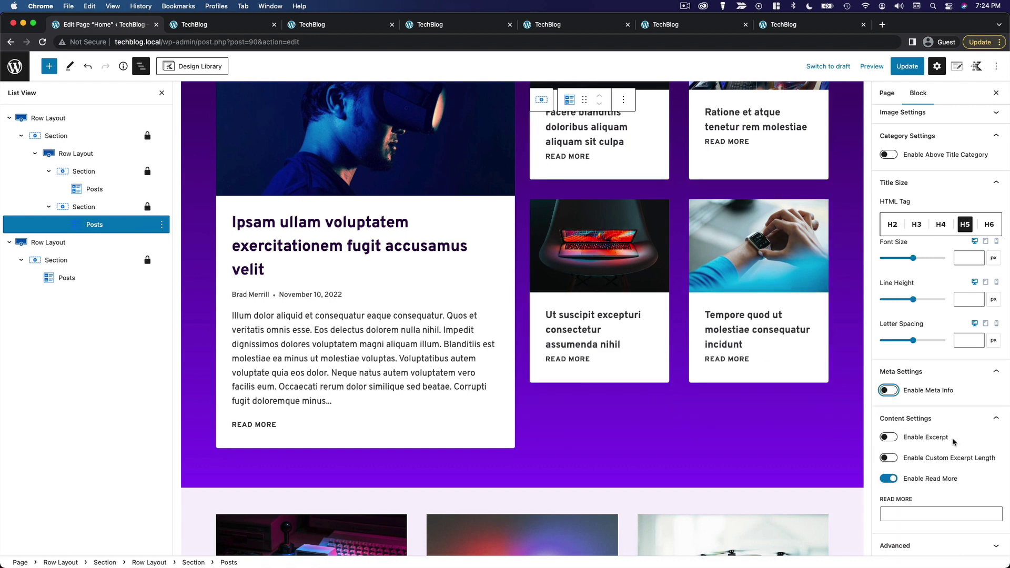
{"action": "scroll", "coordinate": [954, 441], "scroll_direction": "up", "scroll_amount": 7}
{"action": "left_click", "coordinate": [907, 66]}
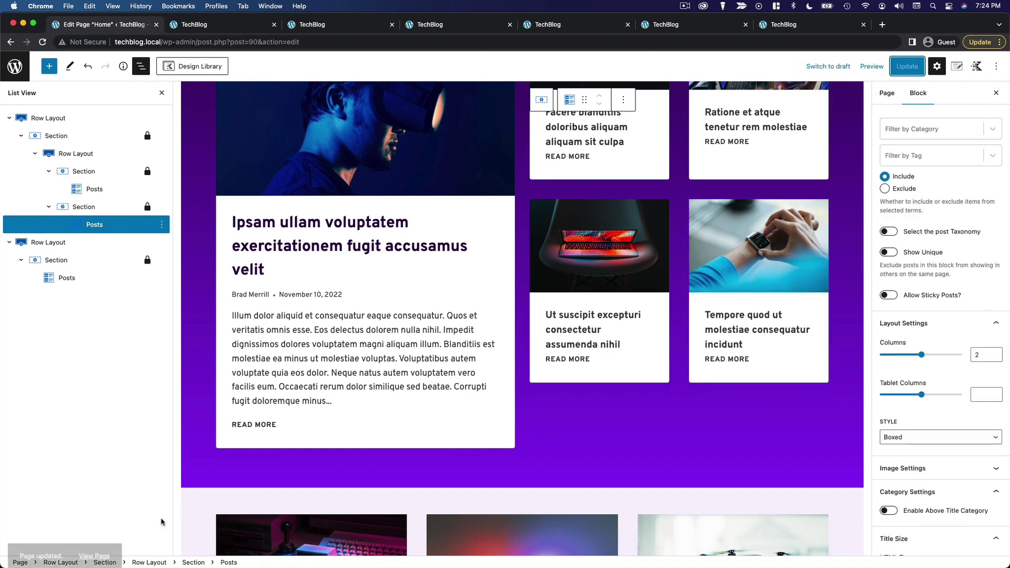
Step: Check the live homepage, where only the featured post shows author info
{"action": "left_click", "coordinate": [107, 537]}
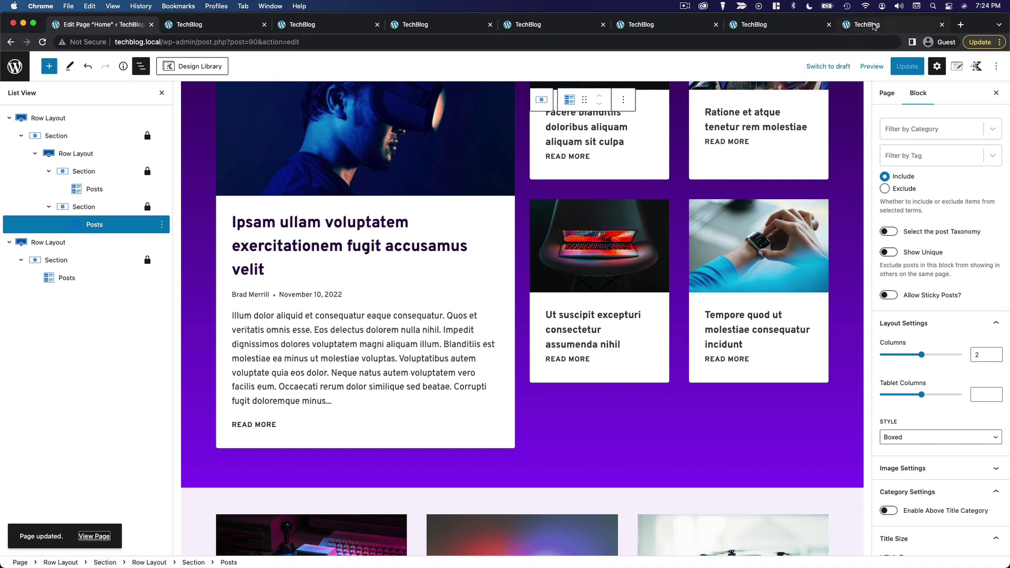
{"action": "scroll", "coordinate": [144, 254], "scroll_direction": "down", "scroll_amount": 3}
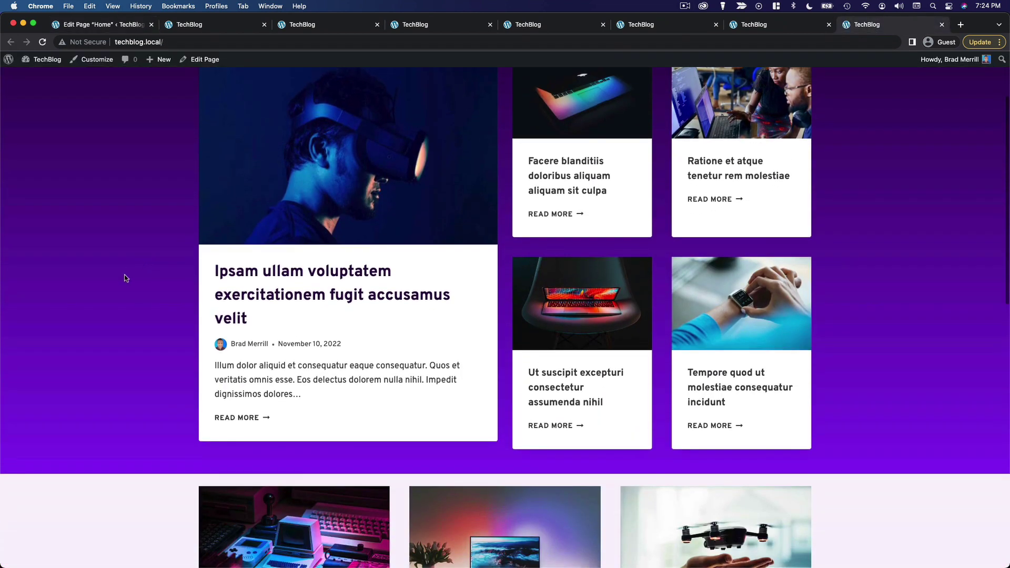
{"action": "scroll", "coordinate": [126, 280], "scroll_direction": "up", "scroll_amount": 3}
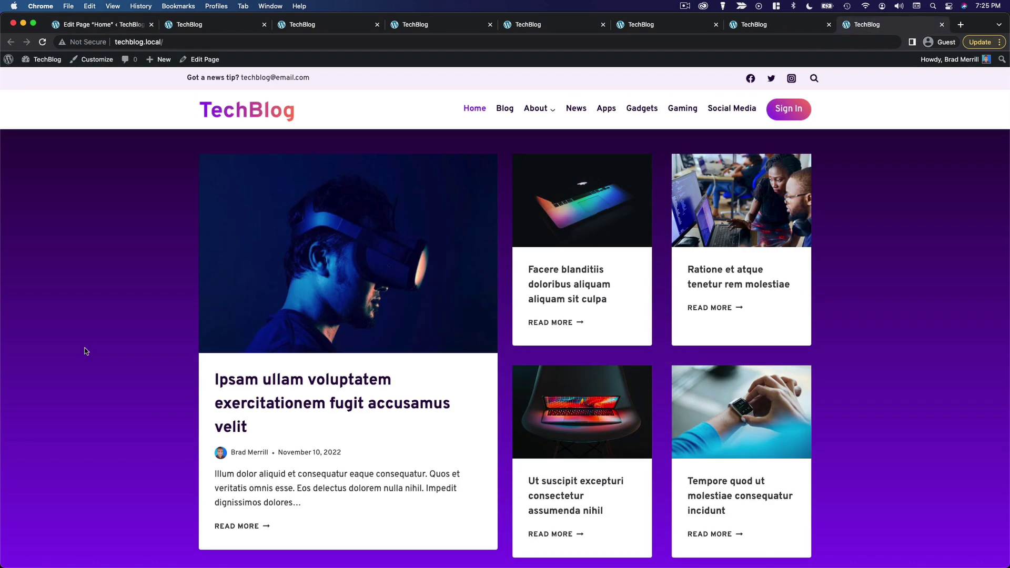
{"action": "scroll", "coordinate": [85, 351], "scroll_direction": "down", "scroll_amount": 5}
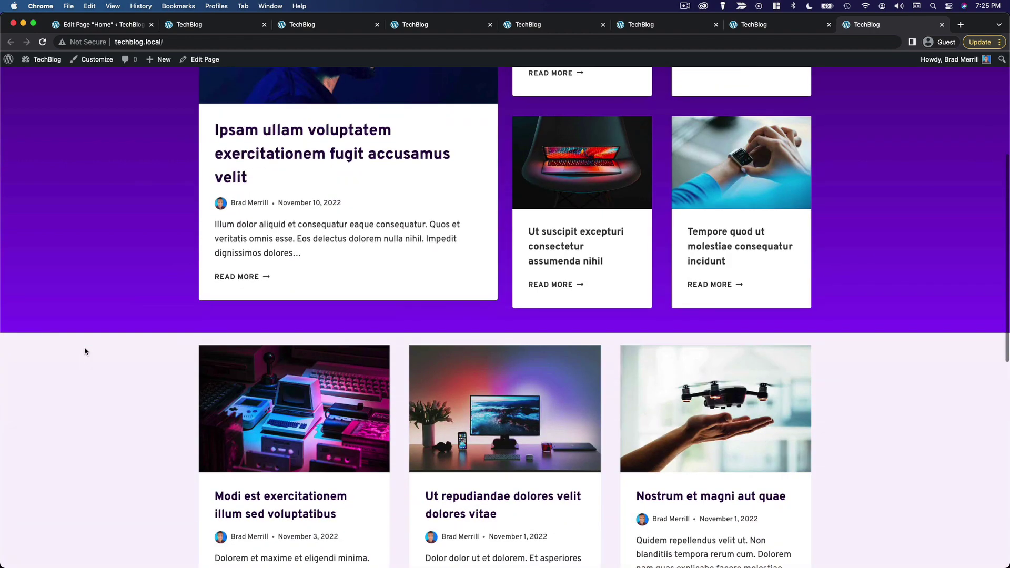
{"action": "scroll", "coordinate": [84, 351], "scroll_direction": "down", "scroll_amount": 5}
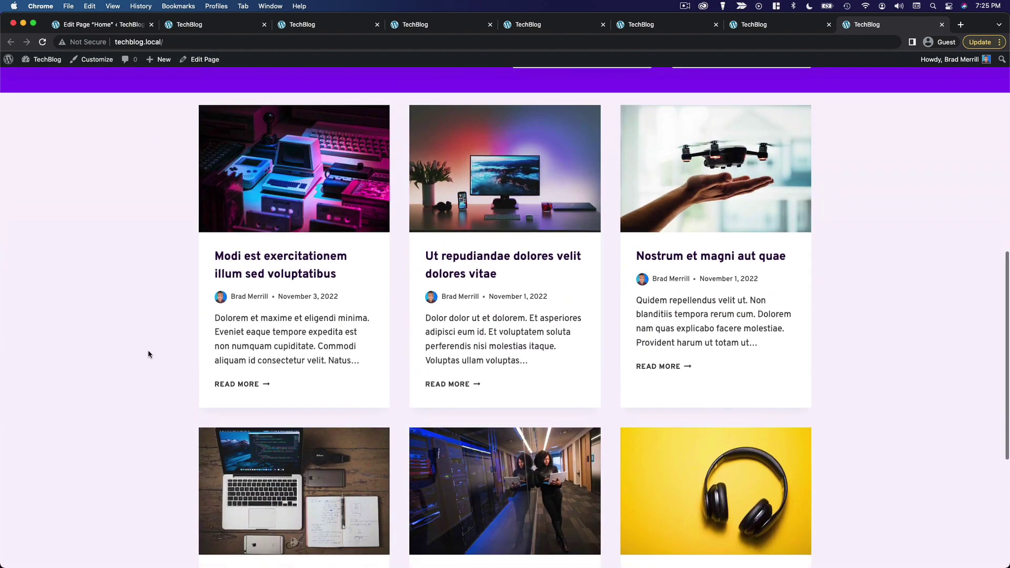
{"action": "scroll", "coordinate": [148, 354], "scroll_direction": "down", "scroll_amount": 3}
{"action": "scroll", "coordinate": [148, 354], "scroll_direction": "up", "scroll_amount": 5}
{"action": "scroll", "coordinate": [148, 354], "scroll_direction": "up", "scroll_amount": 2}
{"action": "scroll", "coordinate": [148, 354], "scroll_direction": "up", "scroll_amount": 5}
{"action": "scroll", "coordinate": [149, 354], "scroll_direction": "down", "scroll_amount": 7}
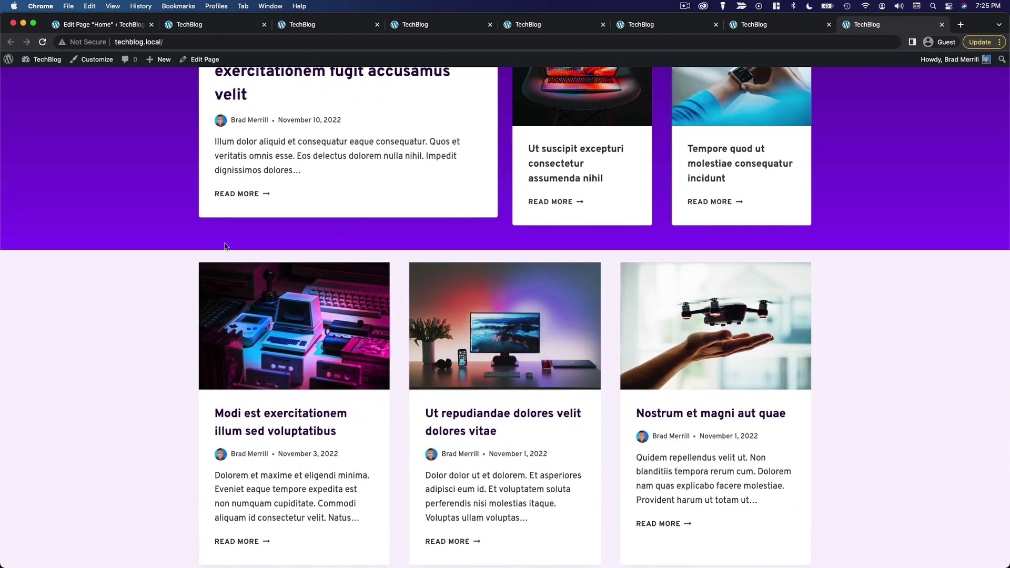
{"action": "scroll", "coordinate": [192, 258], "scroll_direction": "up", "scroll_amount": 7}
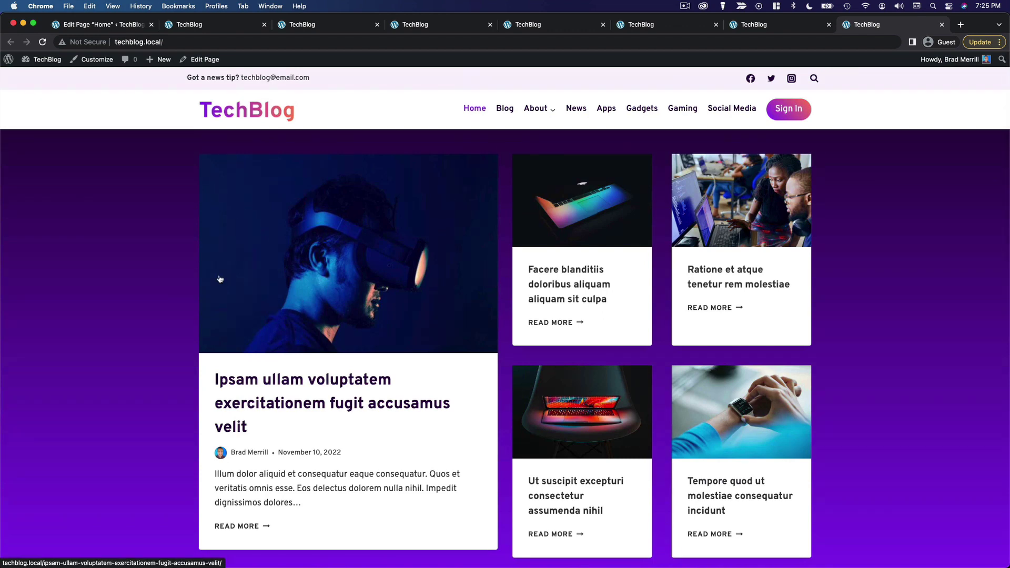
Step: Set the purple featured-posts row's padding to 50 and save the page
{"action": "left_click", "coordinate": [100, 24]}
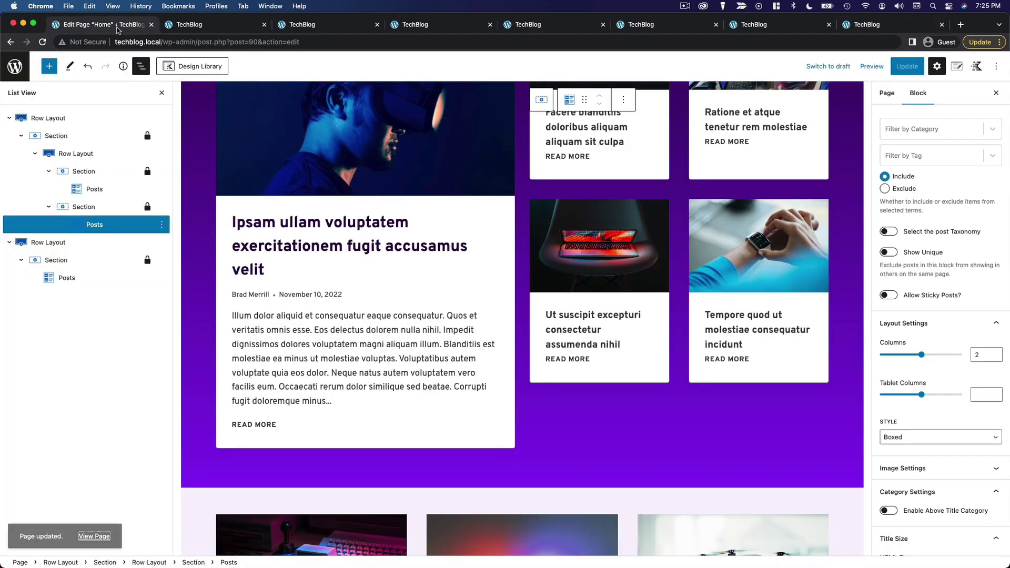
{"action": "left_click", "coordinate": [34, 118]}
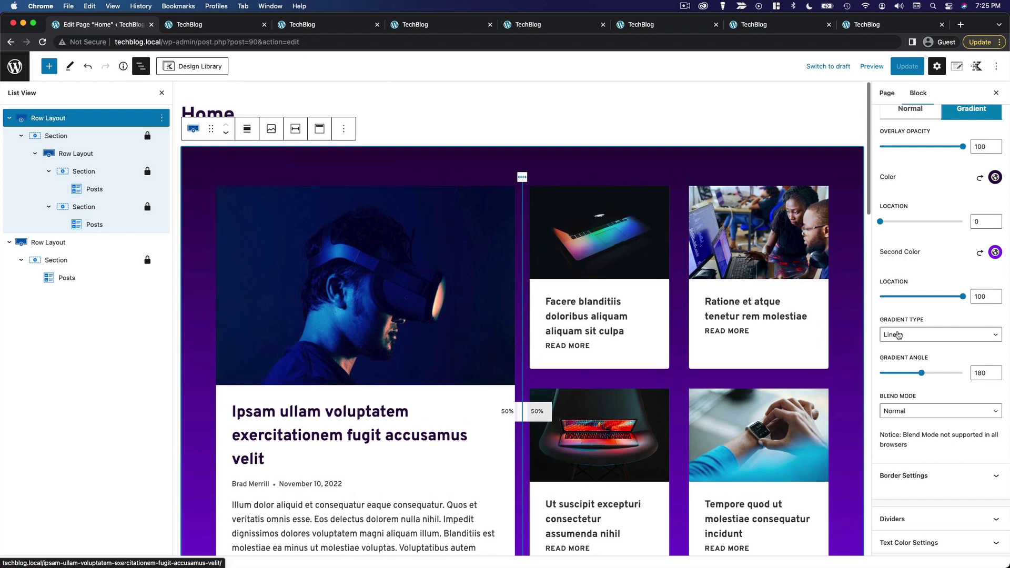
{"action": "scroll", "coordinate": [905, 305], "scroll_direction": "up", "scroll_amount": 5}
{"action": "left_click", "coordinate": [944, 220]}
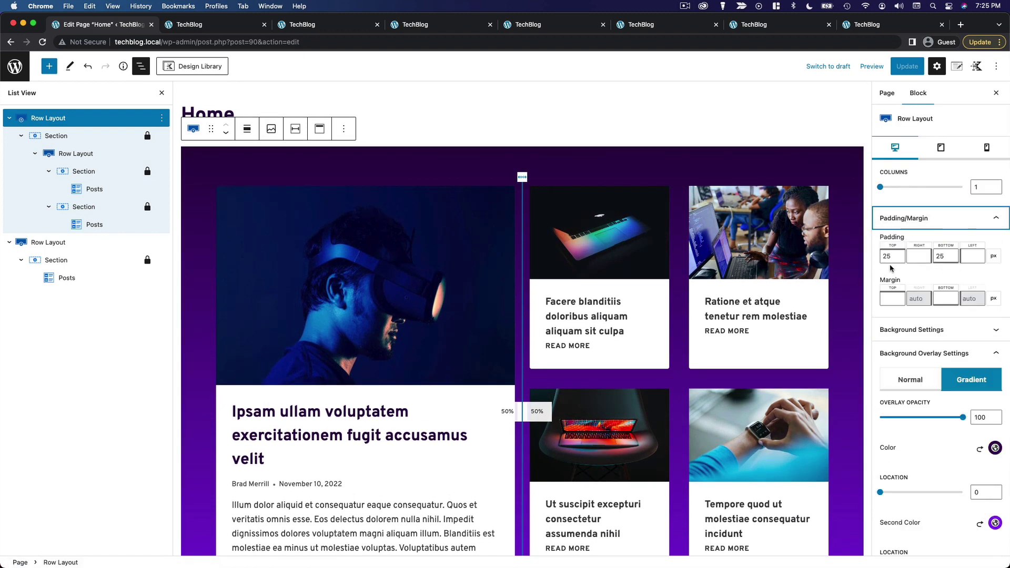
{"action": "left_click", "coordinate": [886, 256]}
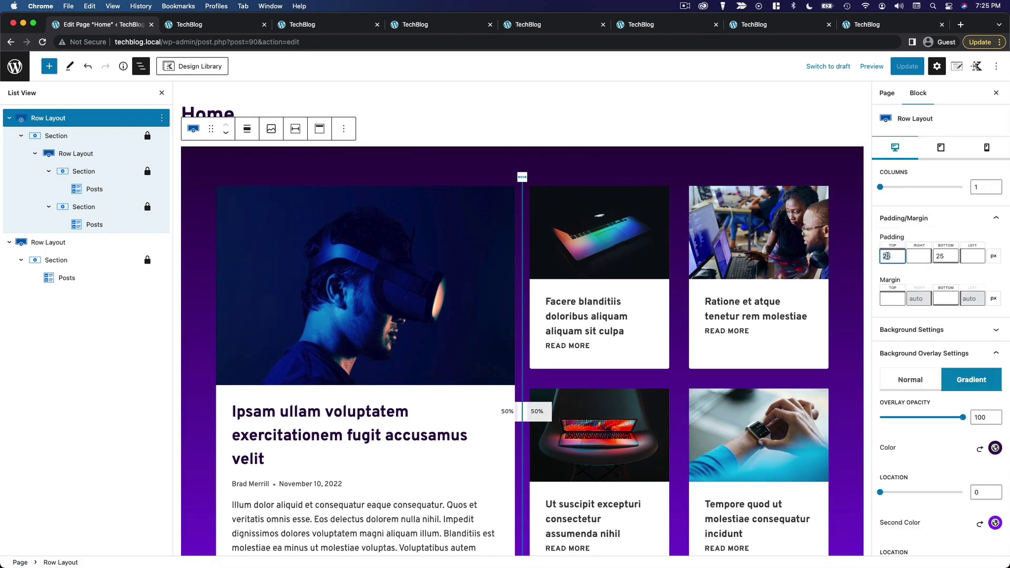
{"action": "type", "text": "50"}
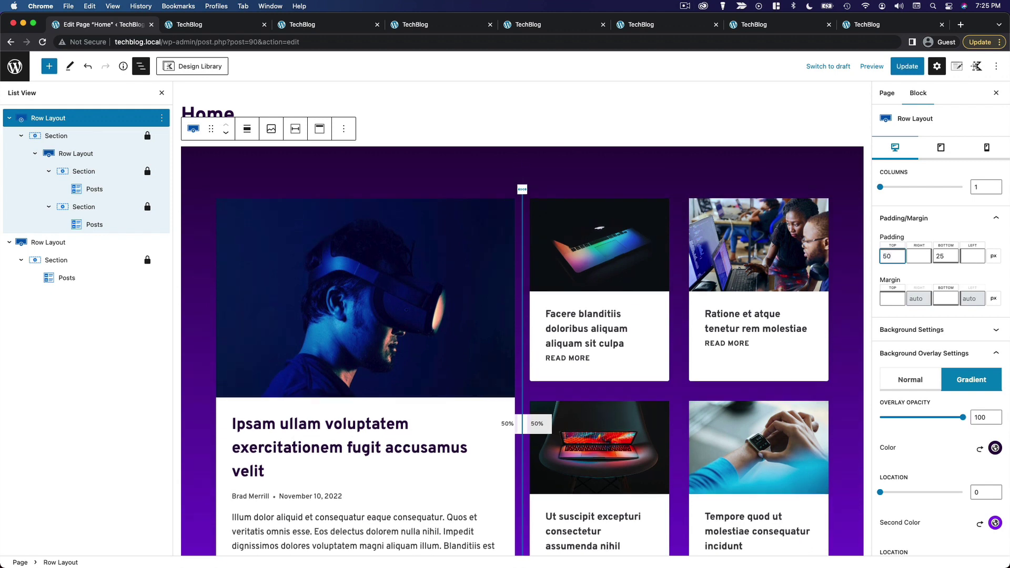
{"action": "left_click", "coordinate": [943, 257]}
{"action": "left_click", "coordinate": [907, 65]}
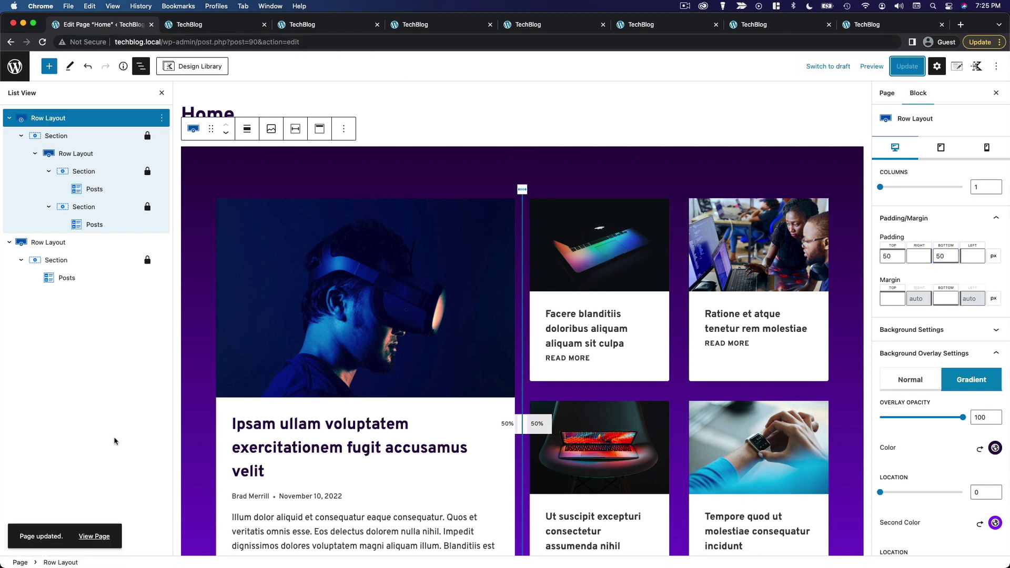
Step: Review the updated purple section on the live homepage, then return to the editor
{"action": "left_click", "coordinate": [95, 536], "text": "super"}
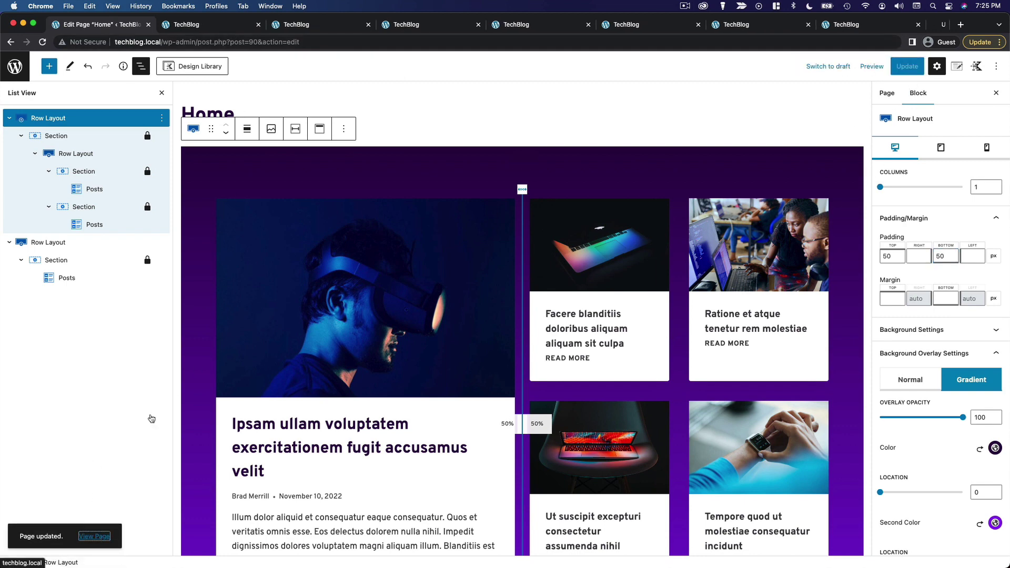
{"action": "left_click", "coordinate": [867, 27]}
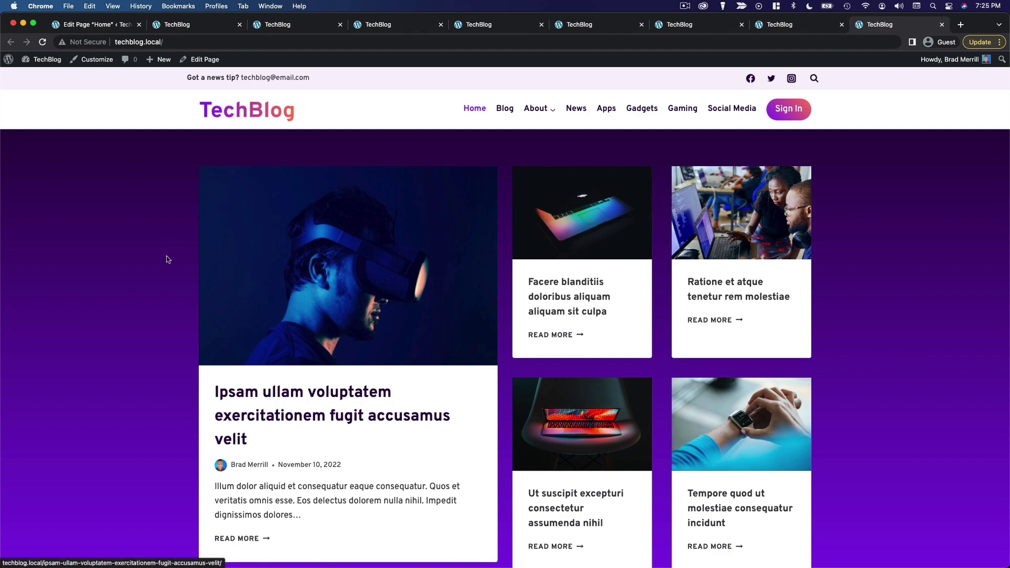
{"action": "scroll", "coordinate": [166, 259], "scroll_direction": "down", "scroll_amount": 4}
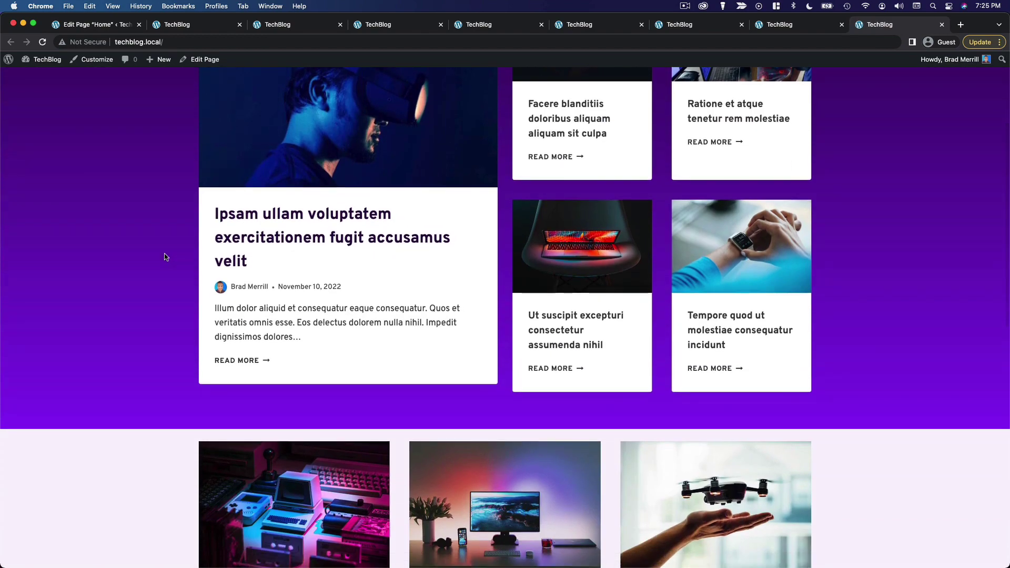
{"action": "scroll", "coordinate": [166, 256], "scroll_direction": "up", "scroll_amount": 4}
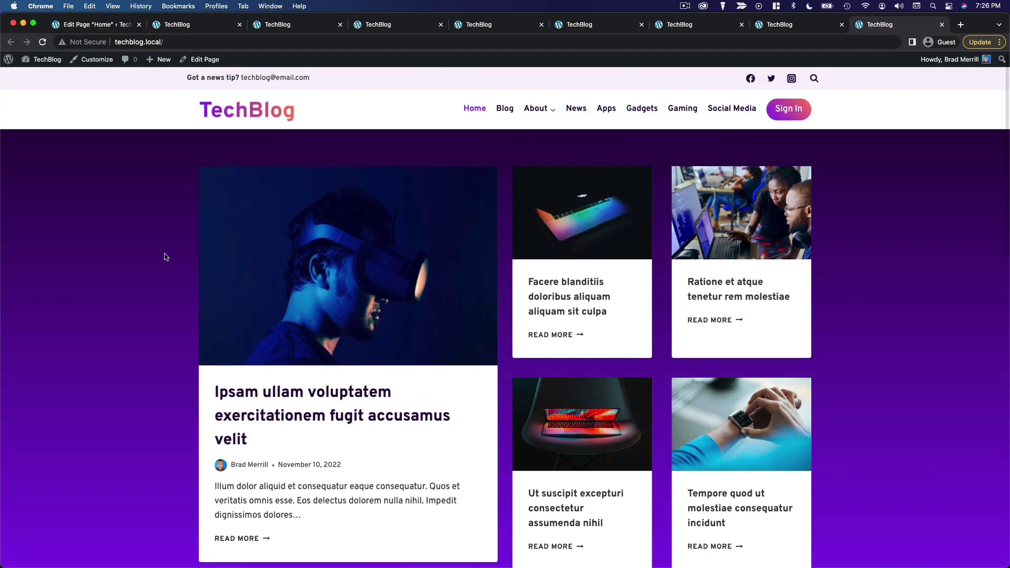
{"action": "scroll", "coordinate": [167, 256], "scroll_direction": "down", "scroll_amount": 9}
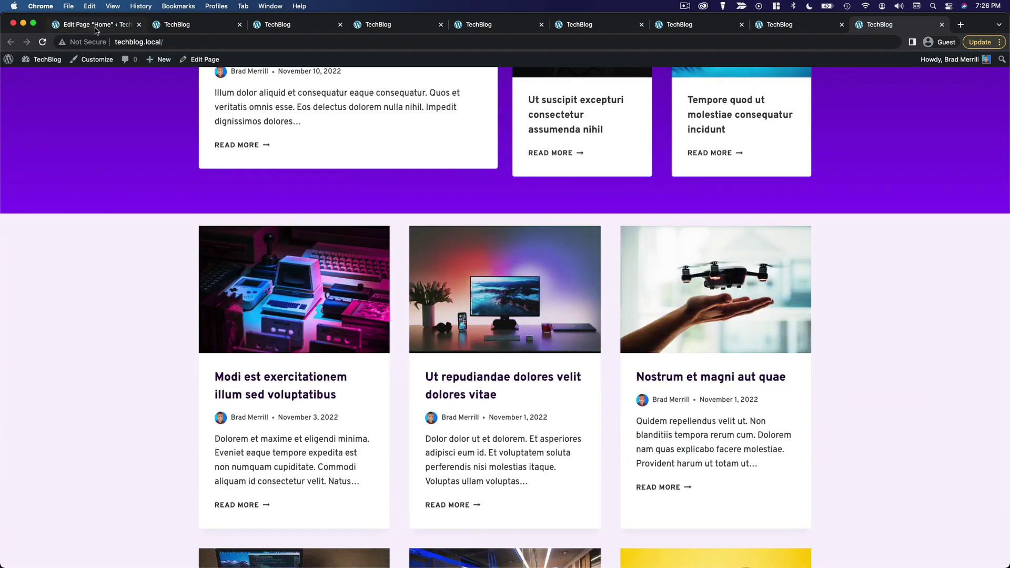
{"action": "left_click", "coordinate": [95, 26]}
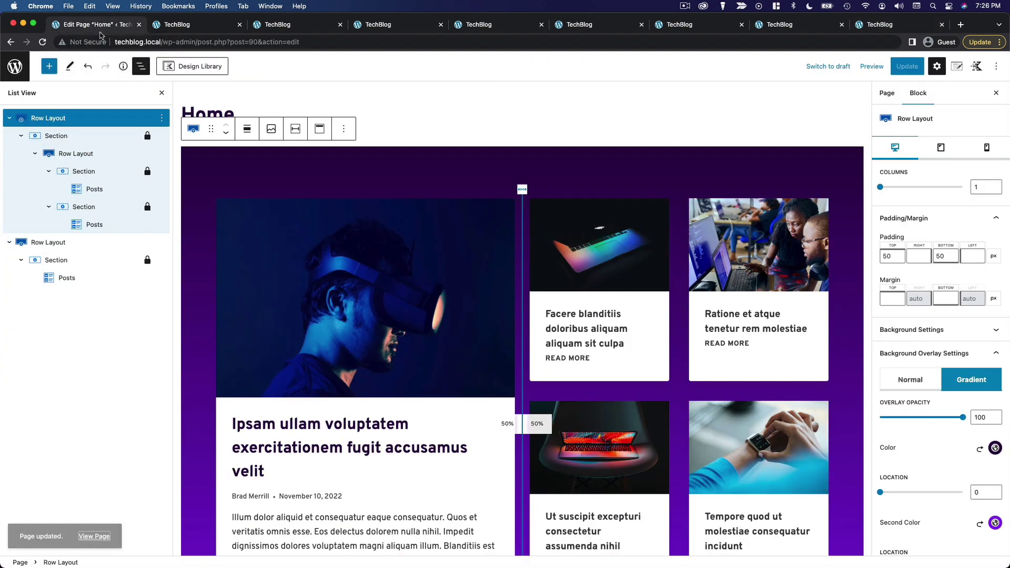
Step: Change the lavender posts row's top padding from 25 to 50, set bottom padding, and save
{"action": "left_click", "coordinate": [61, 243]}
{"action": "left_click", "coordinate": [935, 215]}
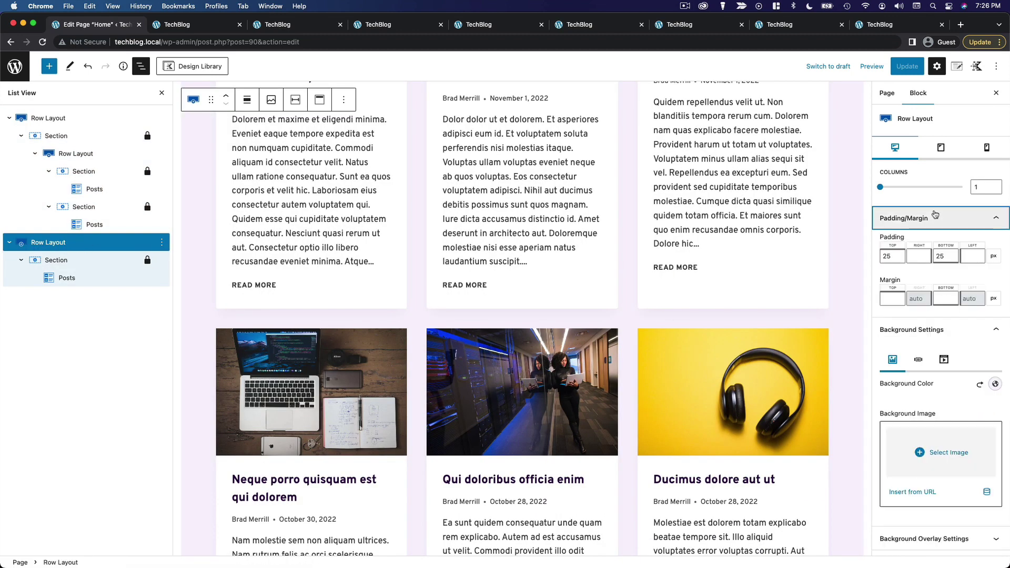
{"action": "left_click", "coordinate": [893, 257]}
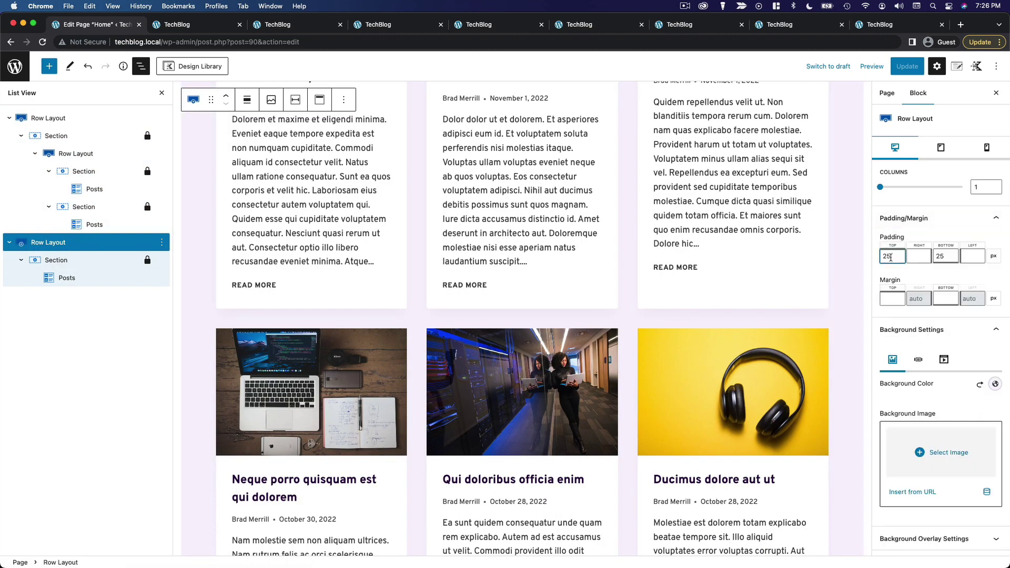
{"action": "left_click_drag", "start_coordinate": [890, 256], "coordinate": [882, 257]}
{"action": "type", "text": "50"}
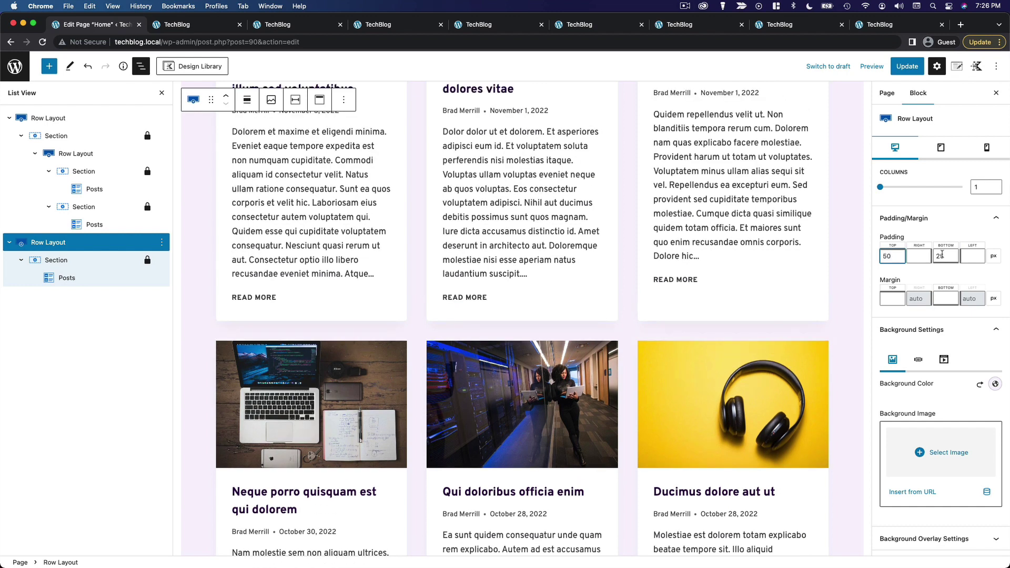
{"action": "left_click", "coordinate": [940, 256]}
{"action": "left_click", "coordinate": [907, 65]}
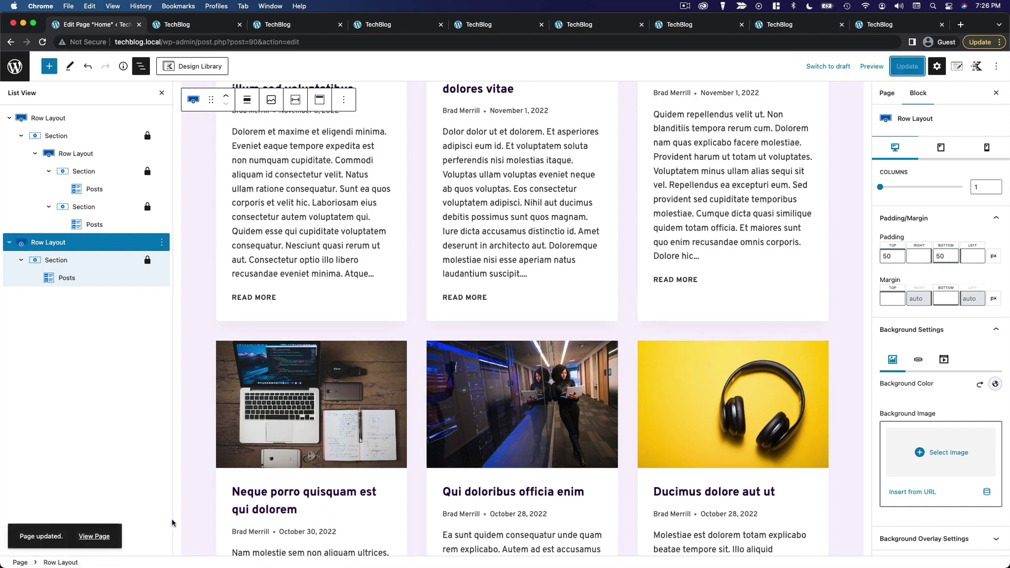
Step: Check the padded posts row on the live site, then return to the editor
{"action": "left_click", "coordinate": [95, 536]}
{"action": "left_click", "coordinate": [891, 26]}
{"action": "scroll", "coordinate": [248, 337], "scroll_direction": "down", "scroll_amount": 6}
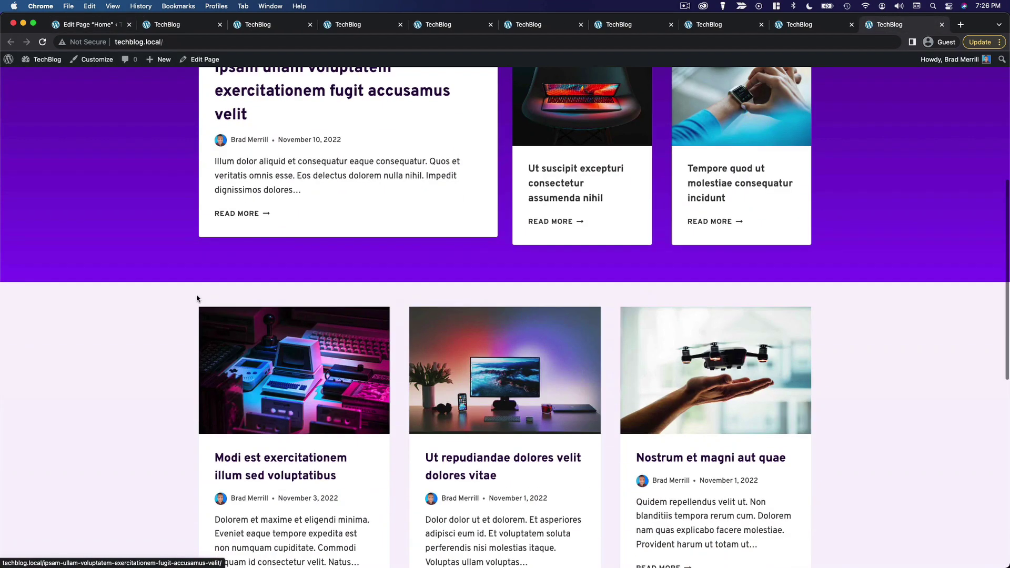
{"action": "left_click", "coordinate": [104, 24]}
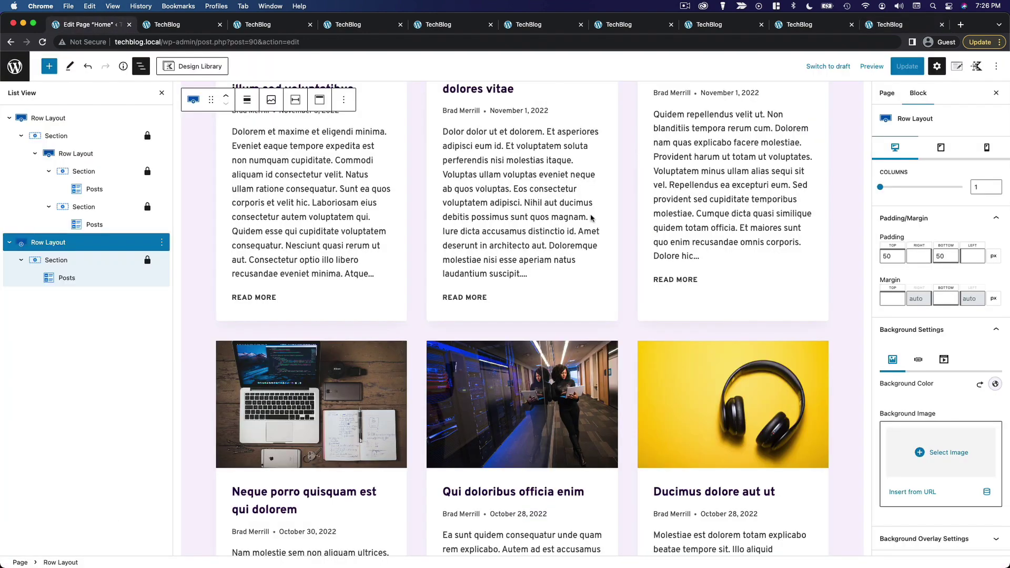
{"action": "scroll", "coordinate": [852, 351], "scroll_direction": "down", "scroll_amount": 5}
Step: Add an empty block below the posts grid and open the Kadence Design Library
{"action": "scroll", "coordinate": [853, 351], "scroll_direction": "down", "scroll_amount": 4}
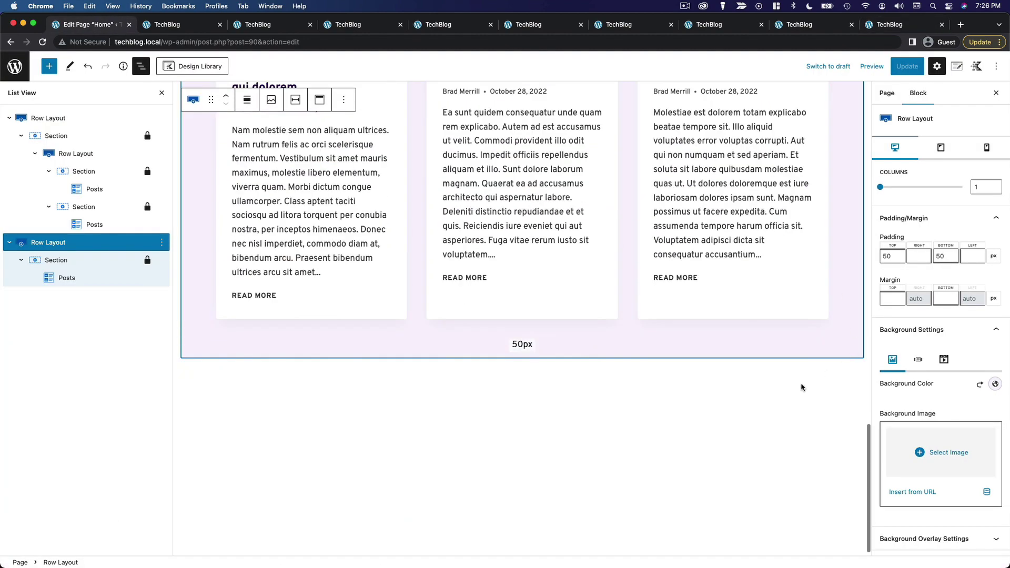
{"action": "left_click", "coordinate": [541, 386]}
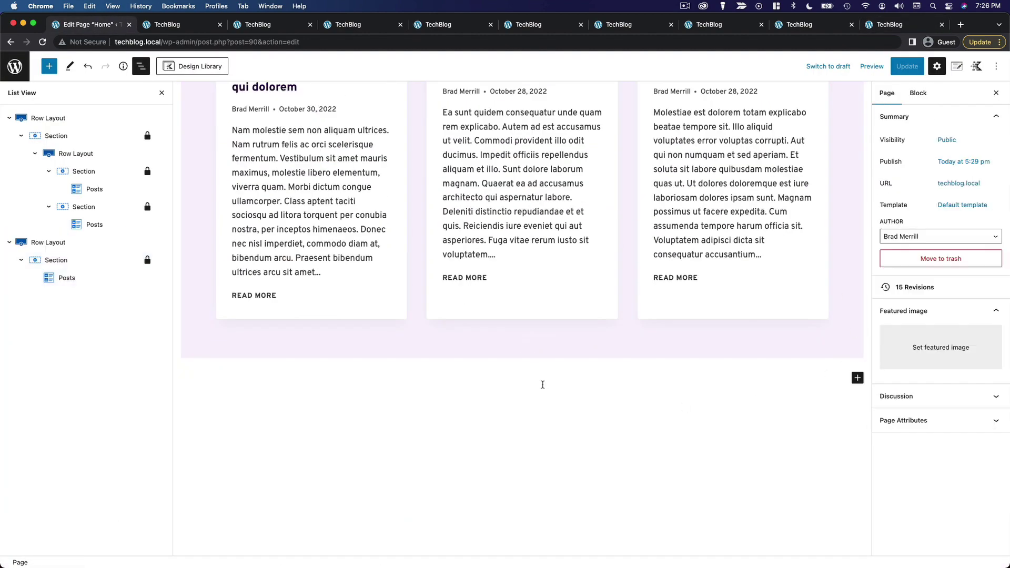
{"action": "left_click", "coordinate": [543, 385]}
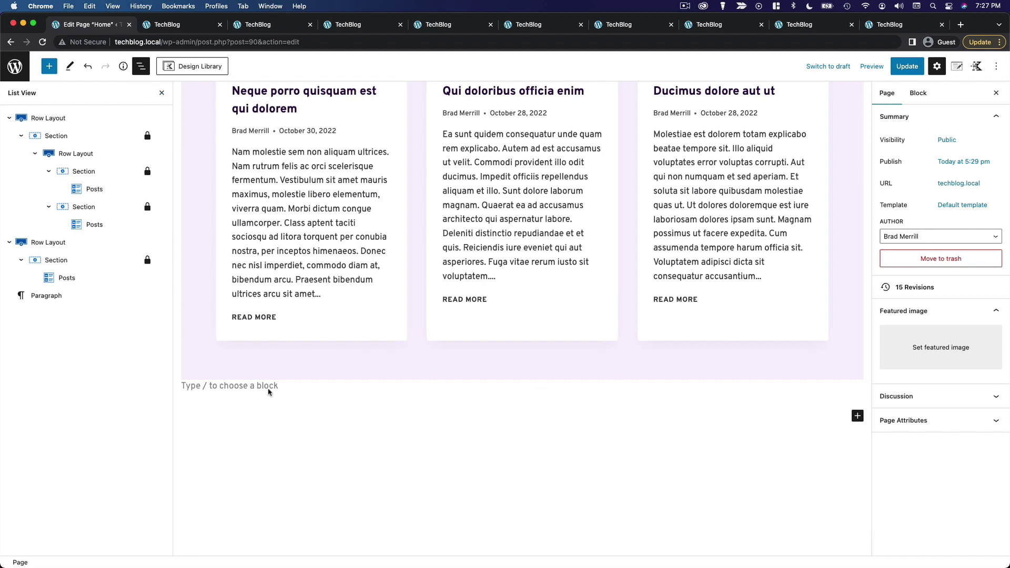
{"action": "left_click", "coordinate": [208, 70]}
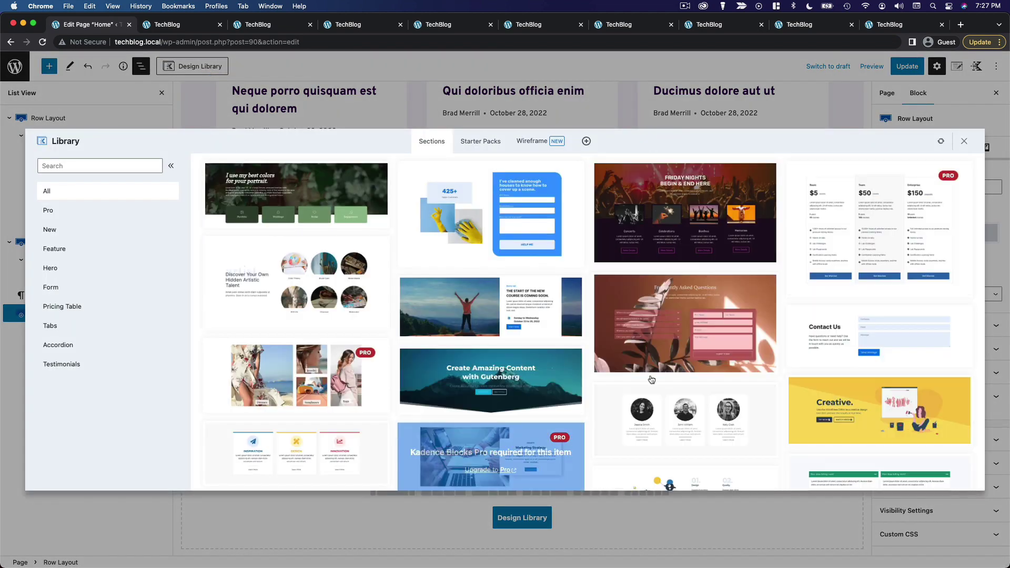
{"action": "left_click", "coordinate": [964, 142]}
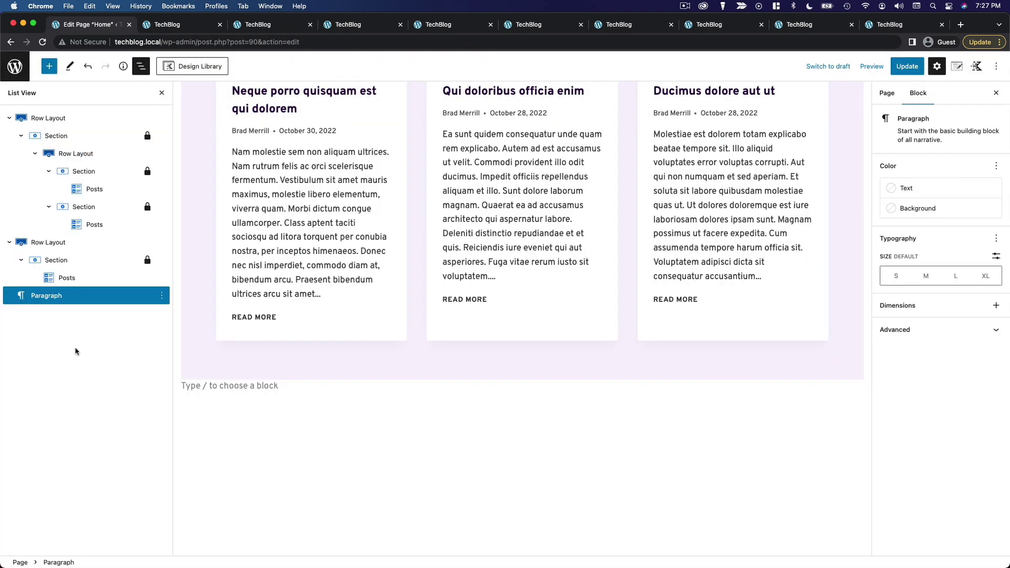
{"action": "left_click", "coordinate": [141, 66]}
{"action": "left_click", "coordinate": [179, 70]}
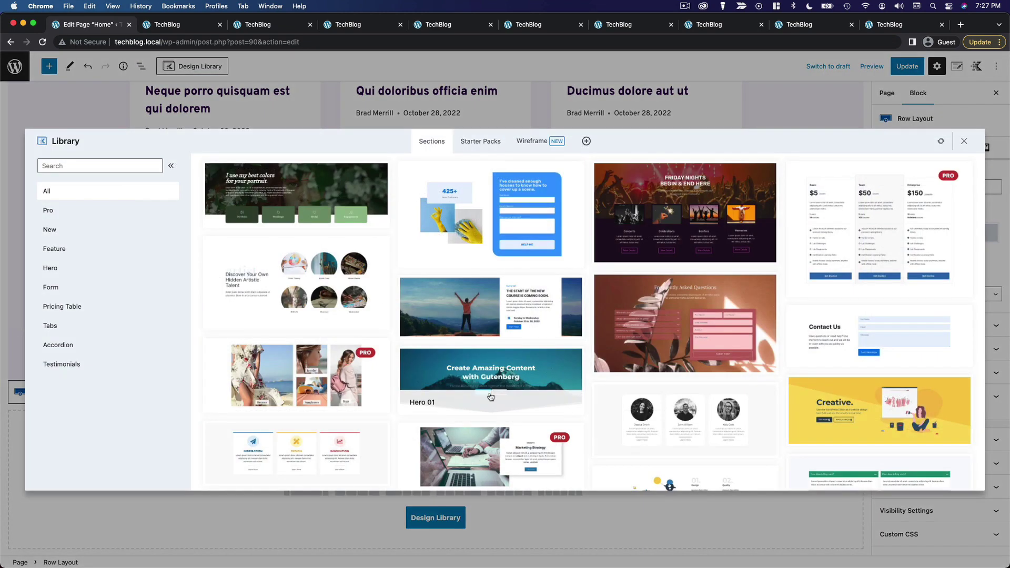
Step: Unlock the Wireframe collection by subscribing, filter by Form and insert the contact form section
{"action": "left_click", "coordinate": [534, 139]}
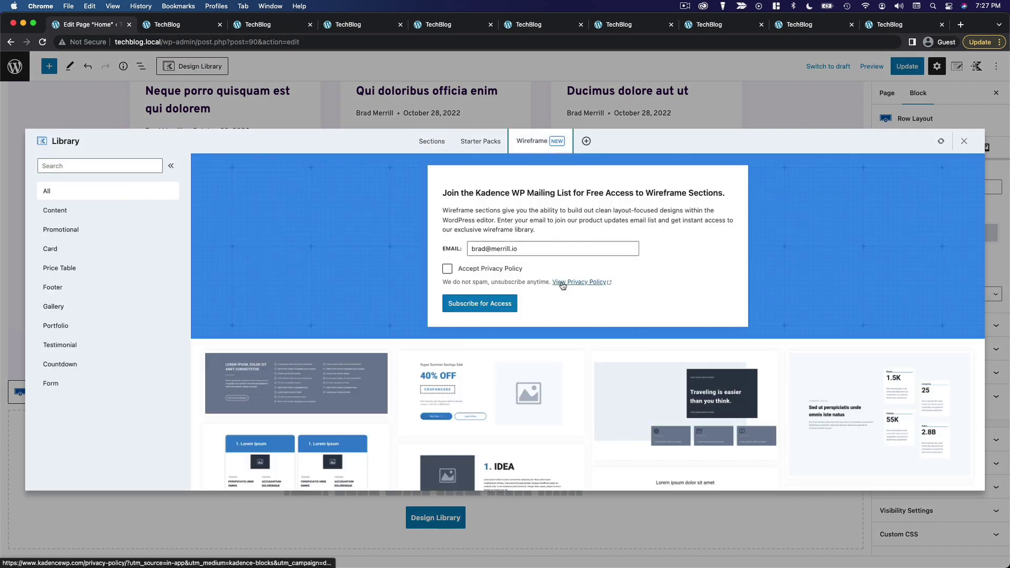
{"action": "left_click", "coordinate": [448, 270]}
{"action": "left_click", "coordinate": [503, 308]}
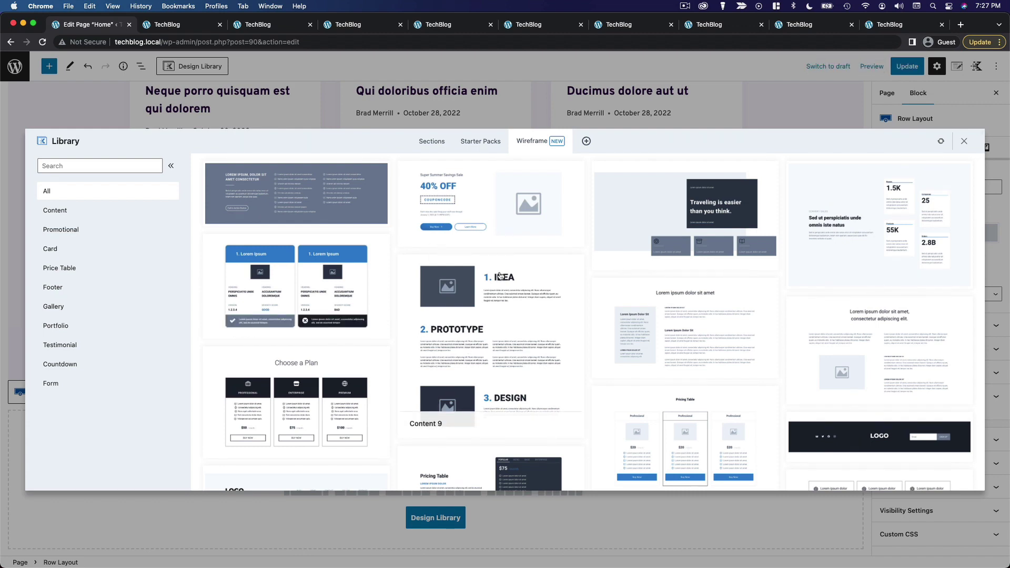
{"action": "left_click", "coordinate": [51, 384]}
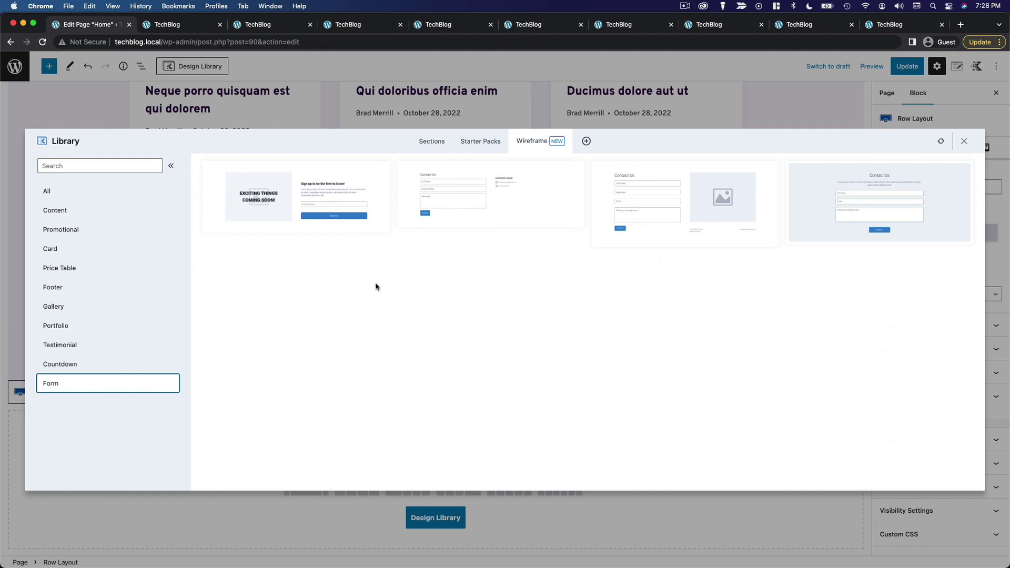
{"action": "left_click", "coordinate": [323, 194]}
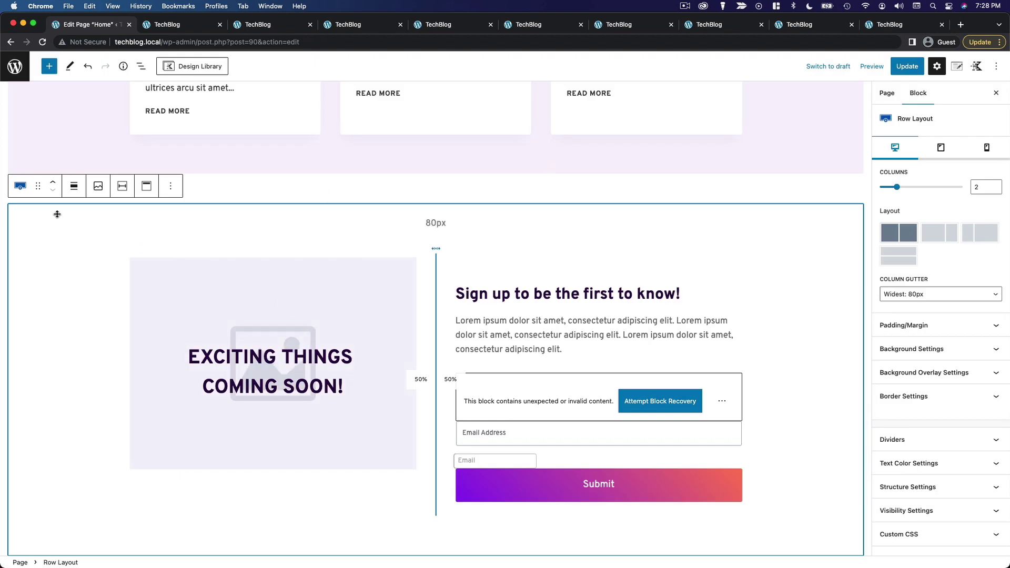
Step: Convert the invalid form block to Custom HTML, delete it, and add an empty paragraph below the text
{"action": "scroll", "coordinate": [346, 275], "scroll_direction": "down", "scroll_amount": 2}
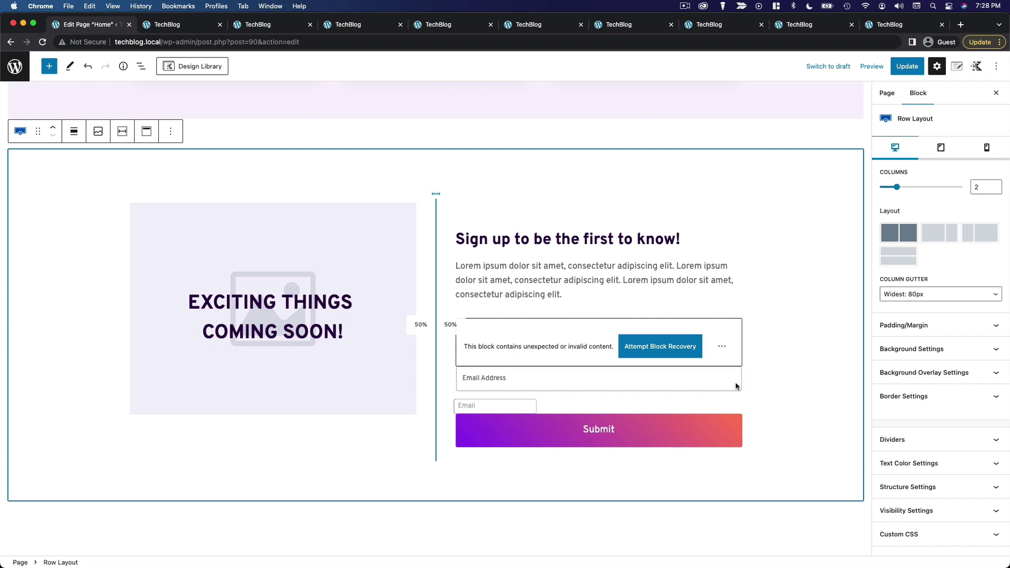
{"action": "left_click", "coordinate": [724, 348]}
{"action": "left_click", "coordinate": [723, 349]}
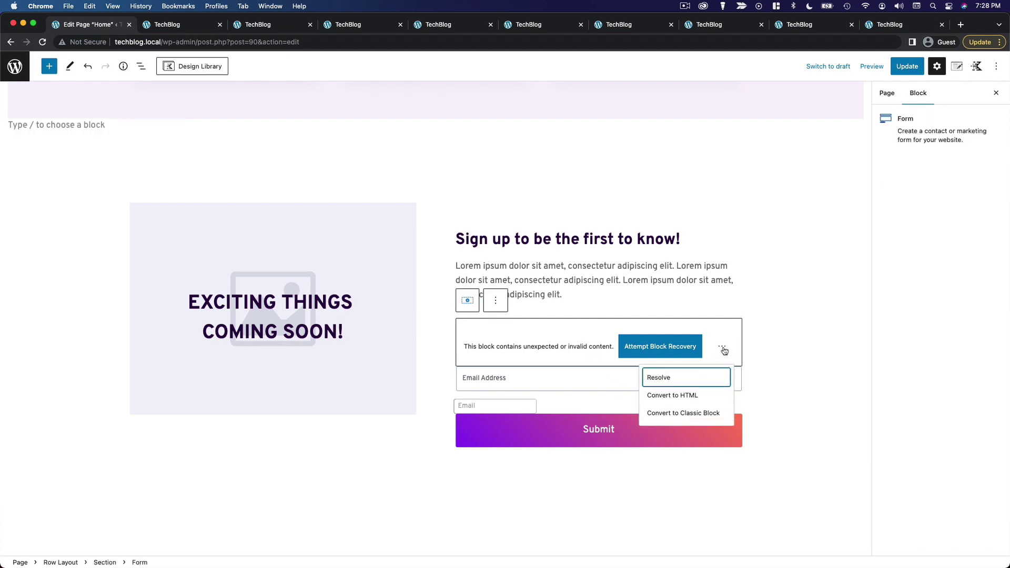
{"action": "left_click", "coordinate": [701, 396]}
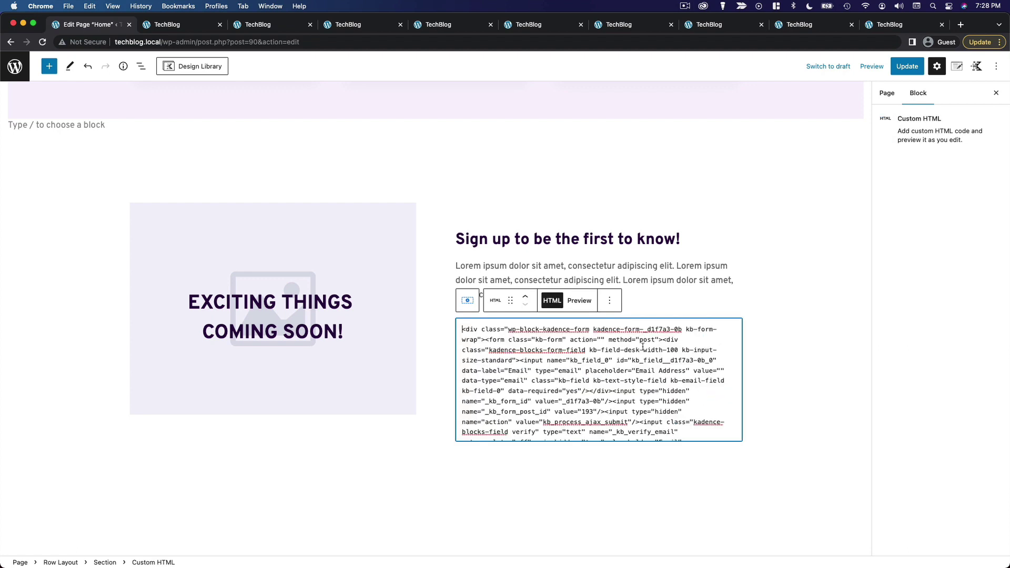
{"action": "left_click", "coordinate": [609, 300]}
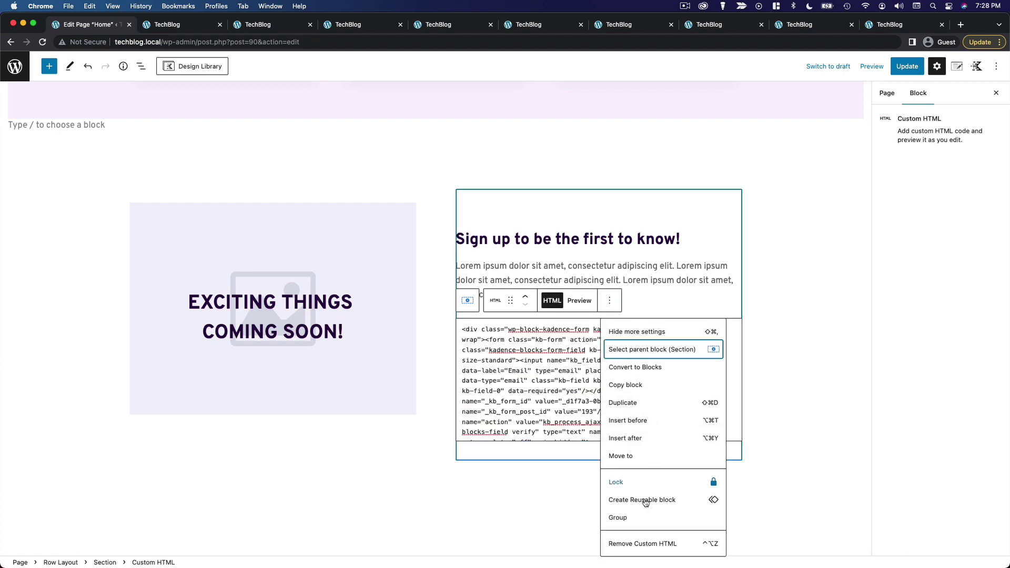
{"action": "left_click", "coordinate": [655, 545]}
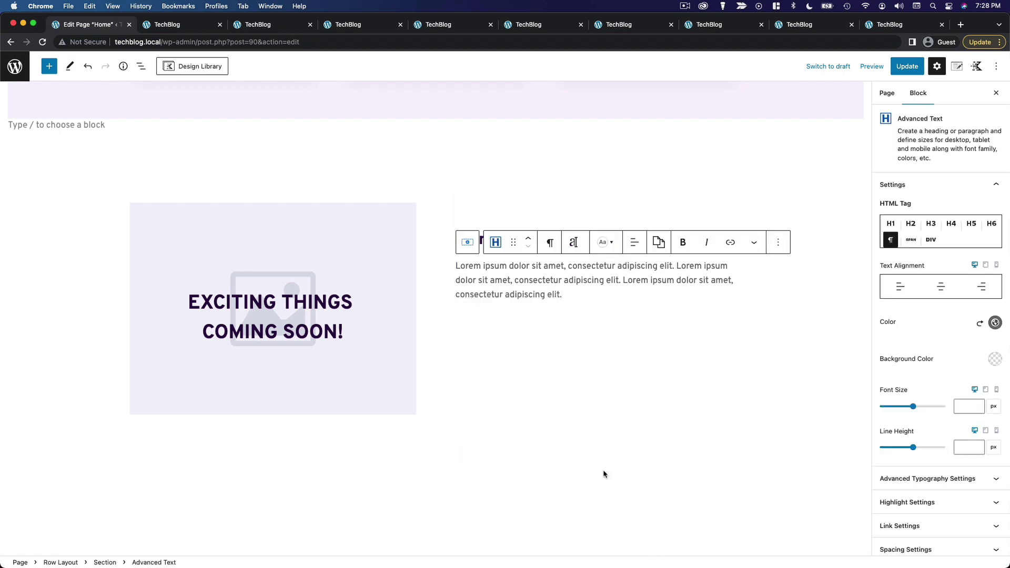
{"action": "left_click", "coordinate": [615, 353]}
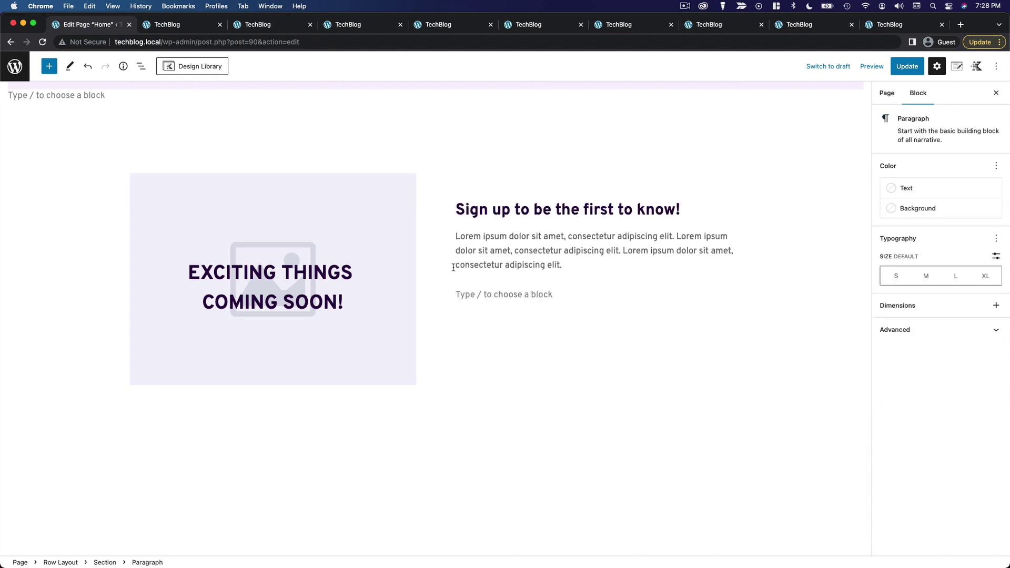
Step: Replace the empty paragraph with a Kadence Form block
{"action": "left_click", "coordinate": [55, 70]}
{"action": "type", "text": "form"}
{"action": "left_click", "coordinate": [34, 159]}
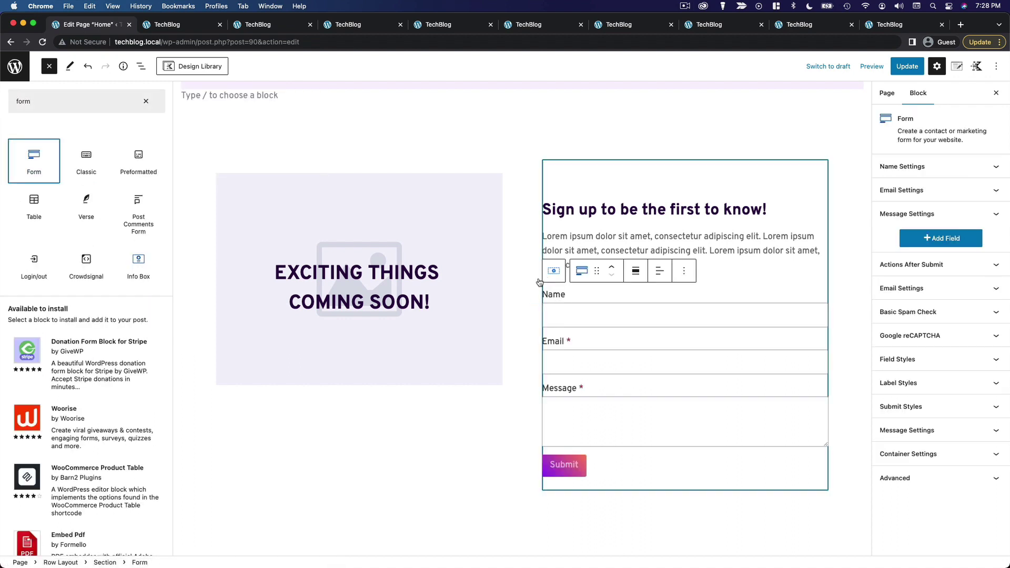
{"action": "left_click", "coordinate": [589, 293]}
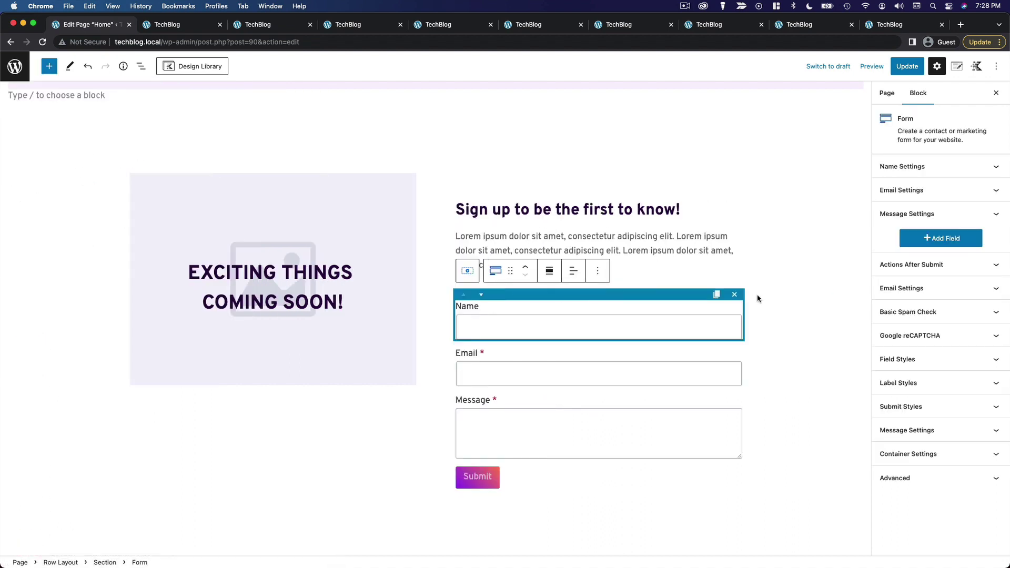
Step: Delete the Name and Message fields, leaving only Email and Submit
{"action": "left_click", "coordinate": [734, 294]}
{"action": "left_click", "coordinate": [577, 302]}
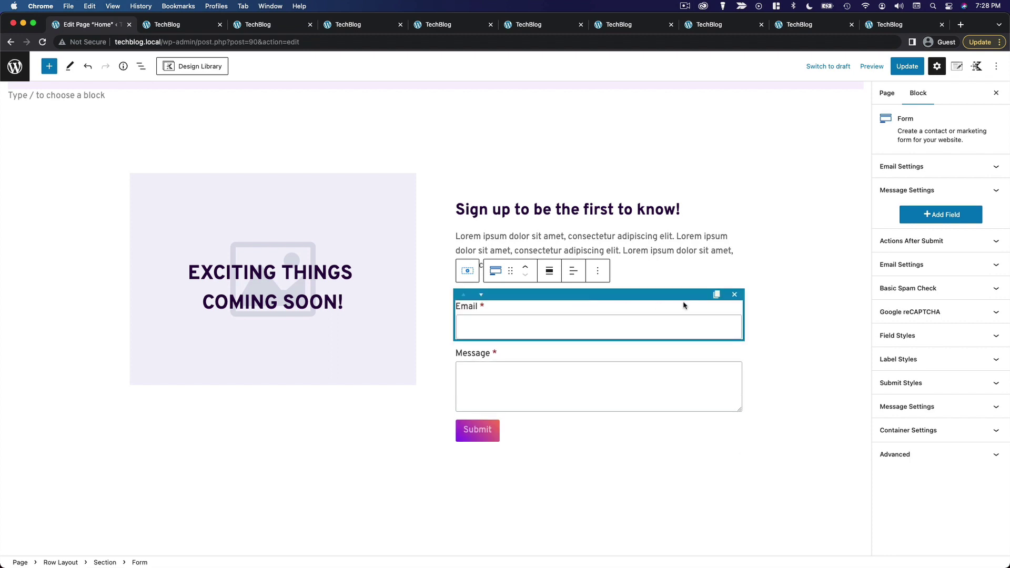
{"action": "left_click", "coordinate": [640, 361]}
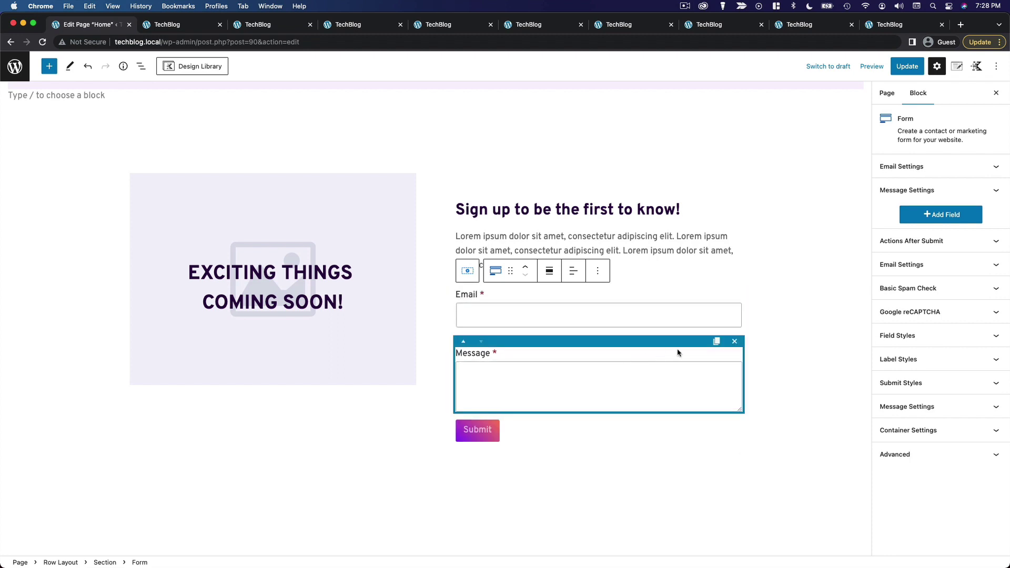
{"action": "left_click", "coordinate": [735, 343]}
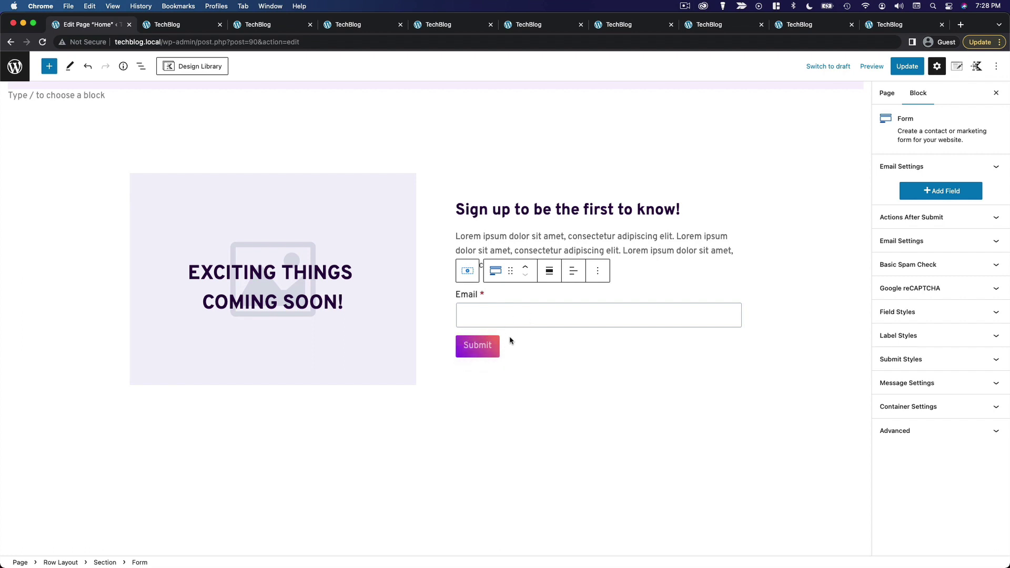
Step: Turn off Show Required in Label Styles and hide the Email field's label
{"action": "left_click", "coordinate": [502, 298]}
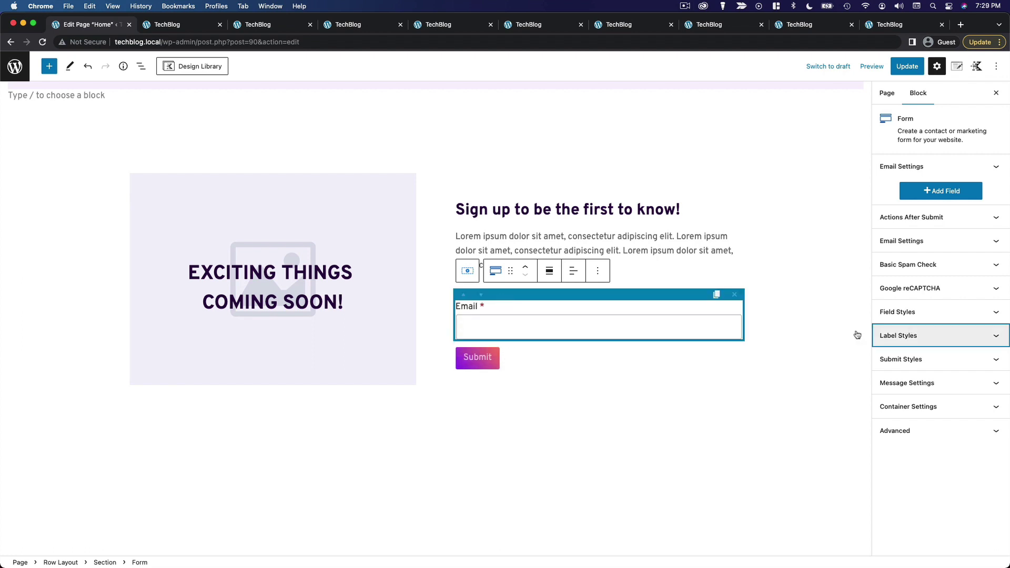
{"action": "left_click", "coordinate": [899, 335]}
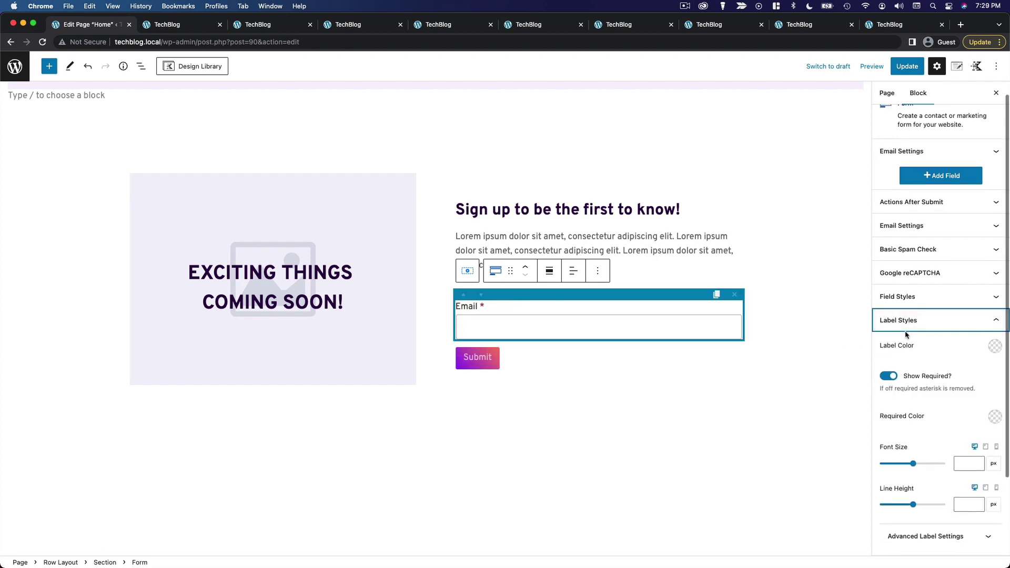
{"action": "left_click", "coordinate": [889, 378]}
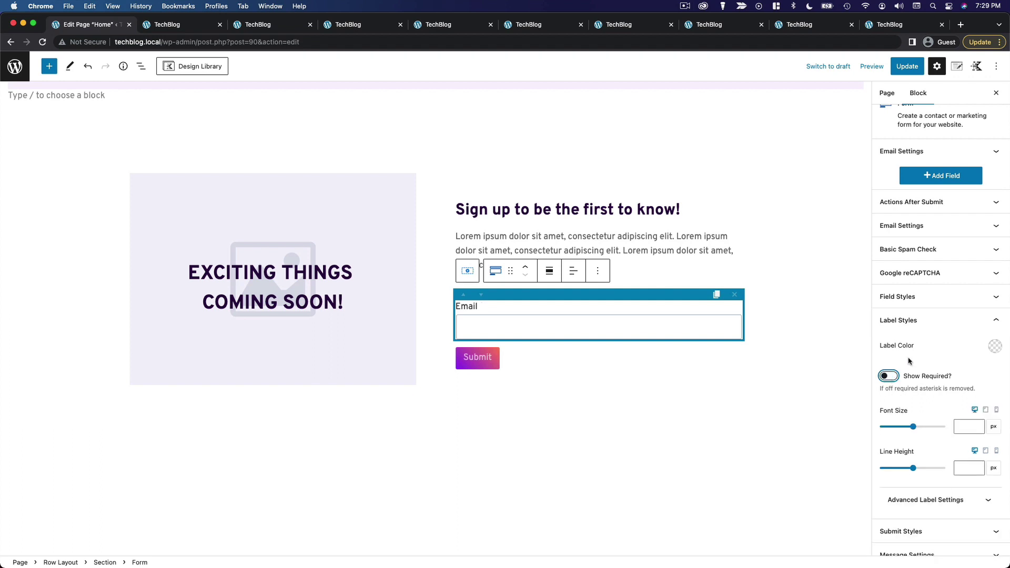
{"action": "scroll", "coordinate": [910, 316], "scroll_direction": "up", "scroll_amount": 1}
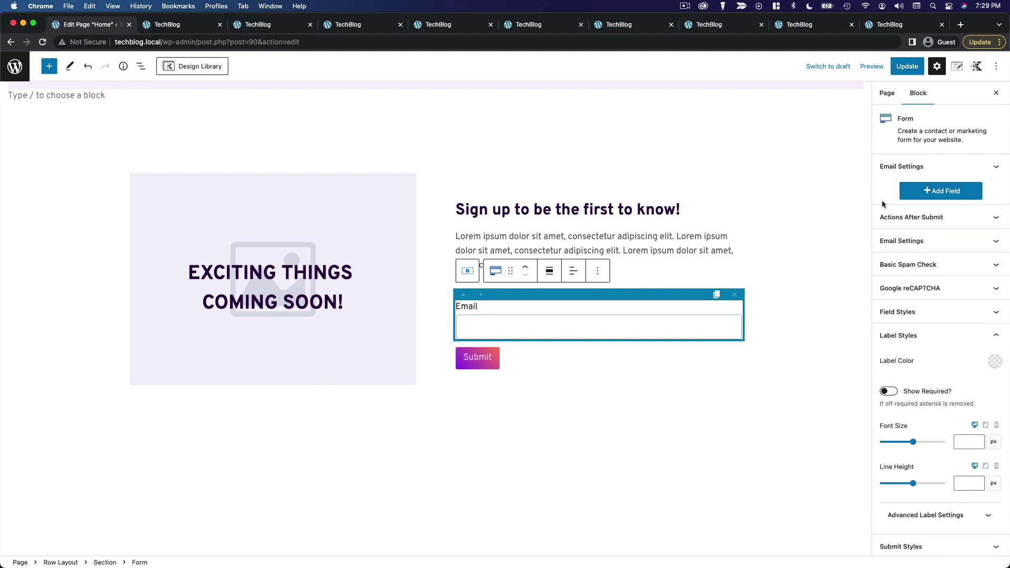
{"action": "left_click", "coordinate": [913, 170]}
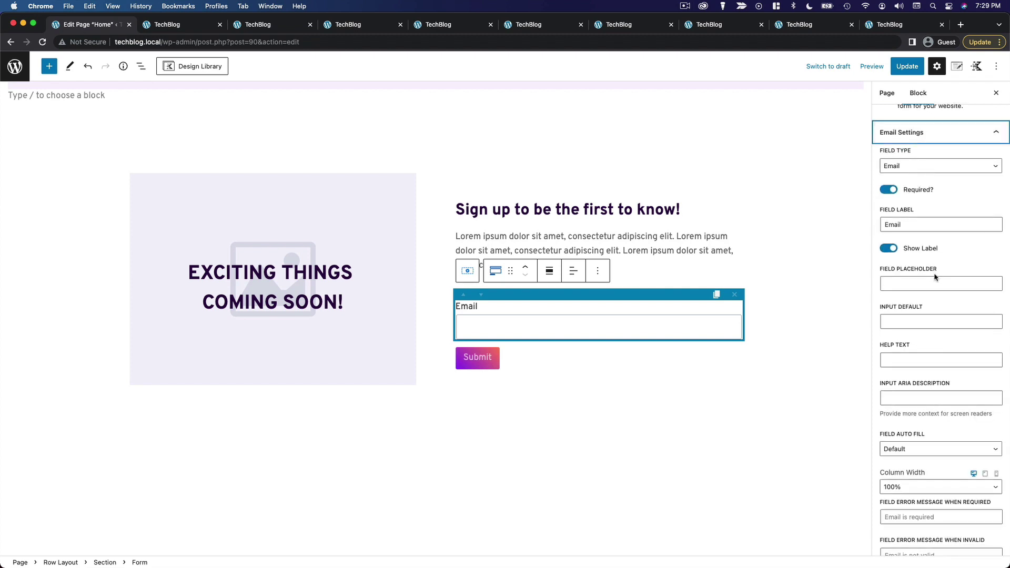
{"action": "left_click", "coordinate": [889, 248]}
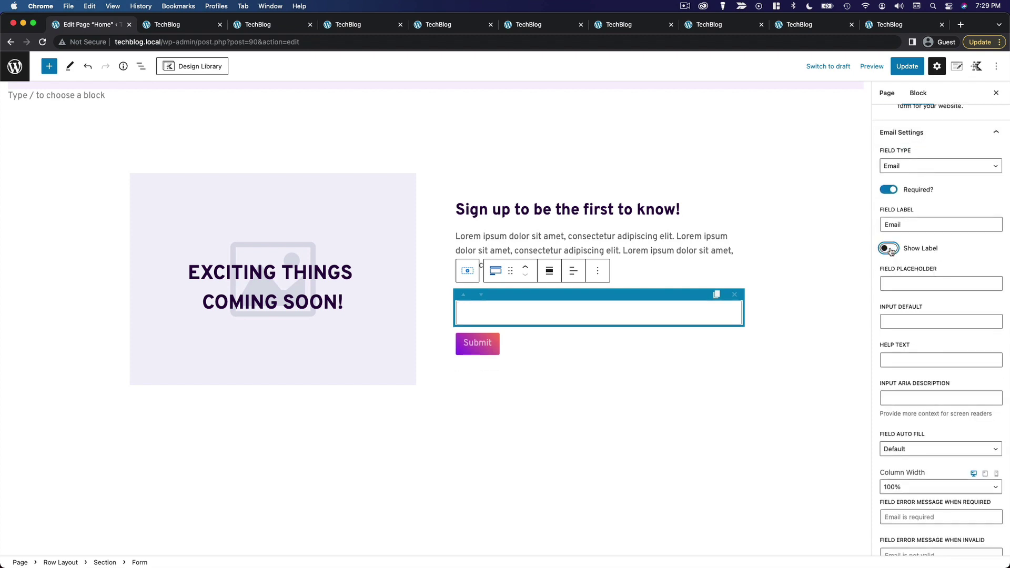
Step: Set the Email field placeholder to 'Enter your email'
{"action": "left_click", "coordinate": [934, 283]}
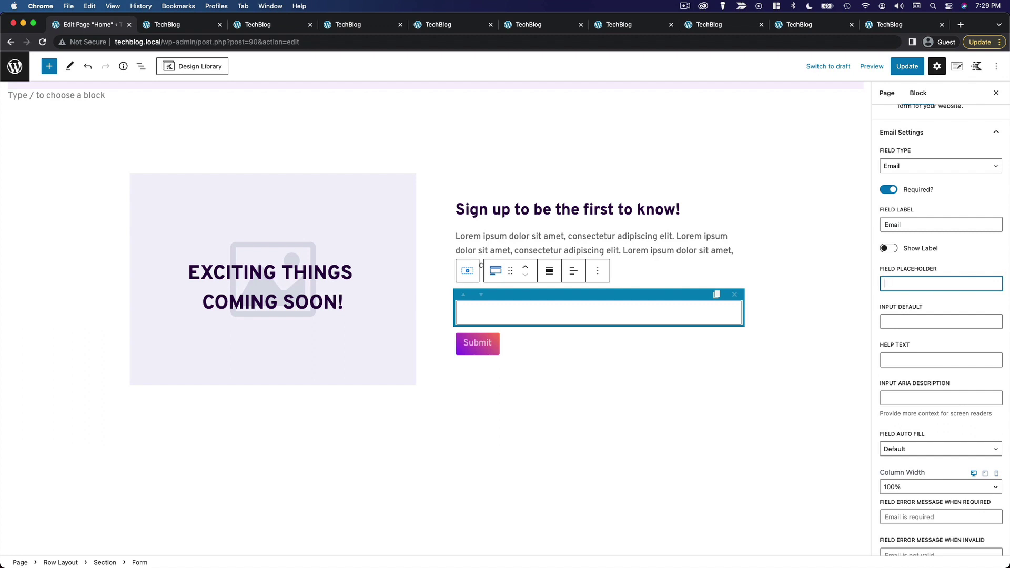
{"action": "type", "text": "Enter your email...."}
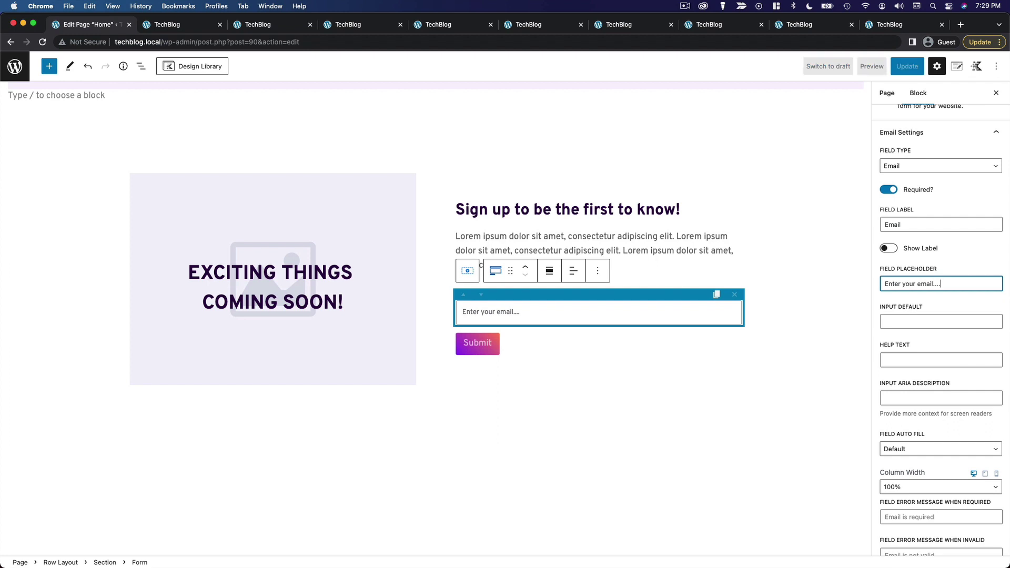
{"action": "scroll", "coordinate": [916, 360], "scroll_direction": "down", "scroll_amount": 5}
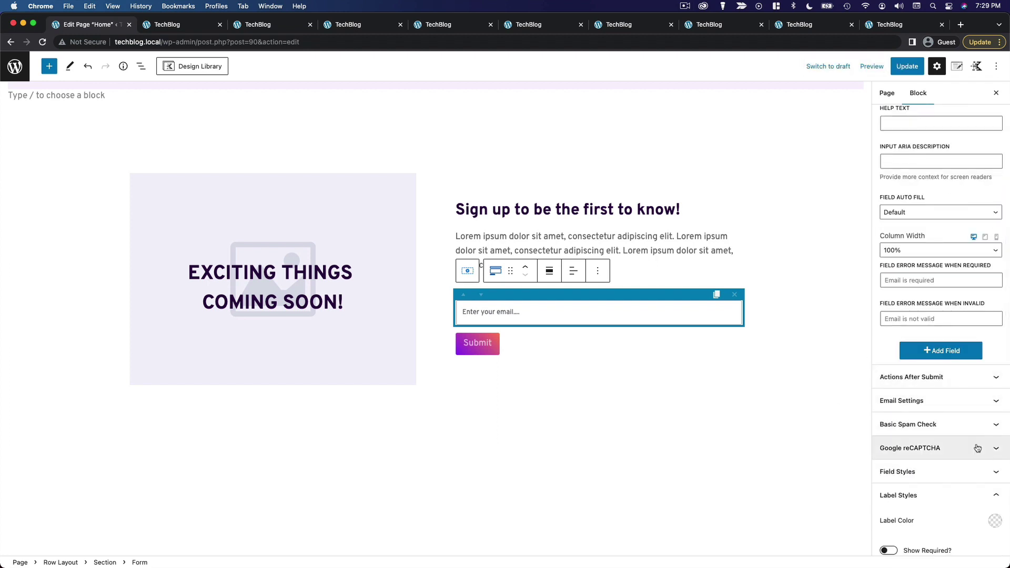
{"action": "scroll", "coordinate": [959, 442], "scroll_direction": "up", "scroll_amount": 4}
{"action": "scroll", "coordinate": [955, 437], "scroll_direction": "up", "scroll_amount": 2}
{"action": "left_click", "coordinate": [943, 168]}
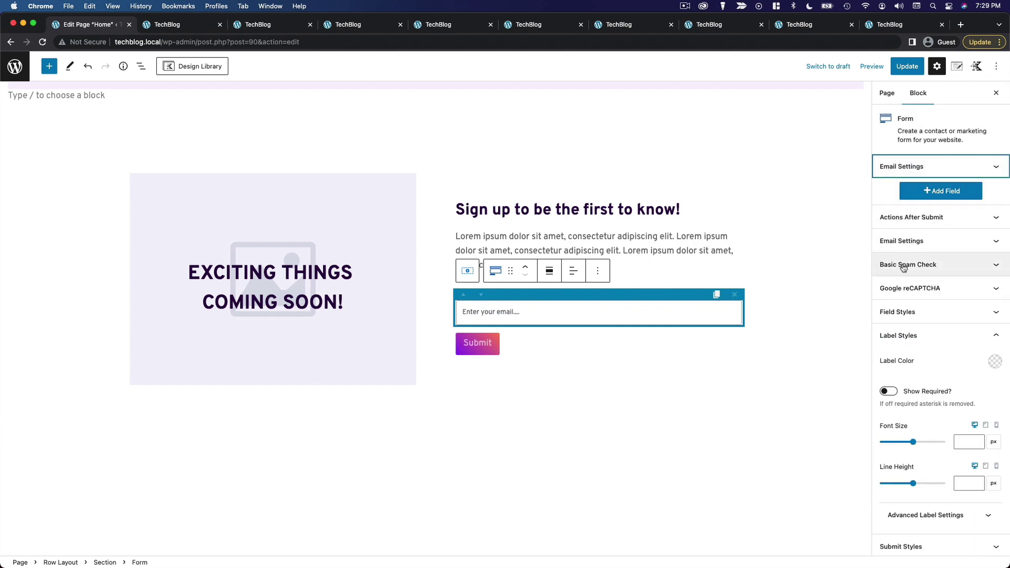
{"action": "left_click", "coordinate": [942, 342]}
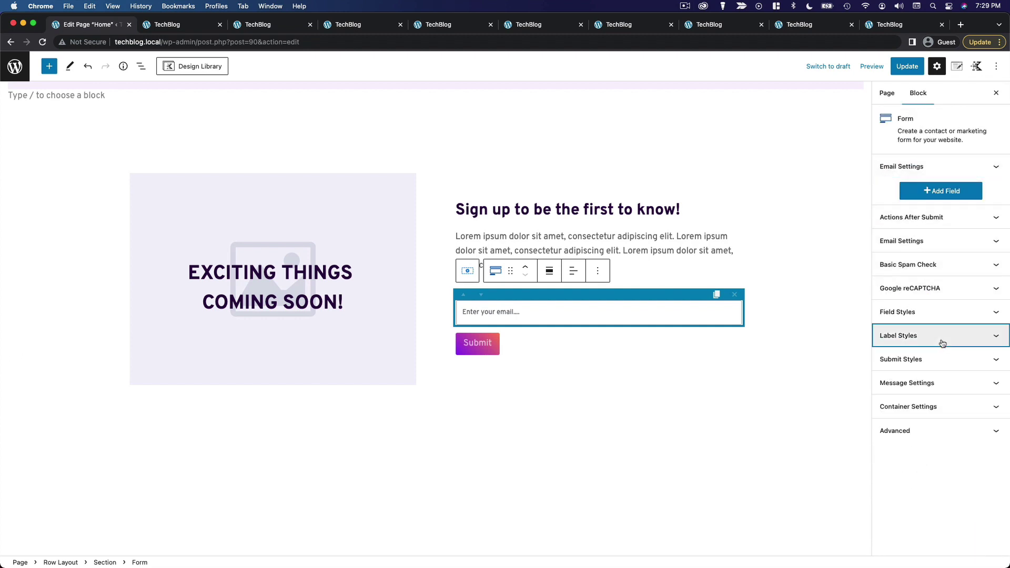
Step: Make the Submit button full width and rename it 'Subscribe'
{"action": "left_click", "coordinate": [942, 366]}
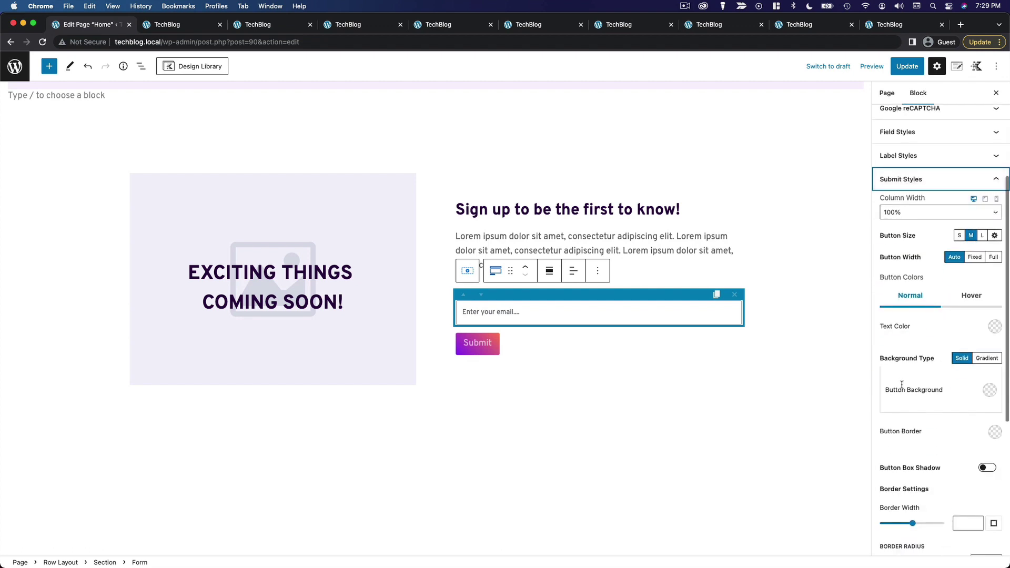
{"action": "left_click", "coordinate": [994, 257]}
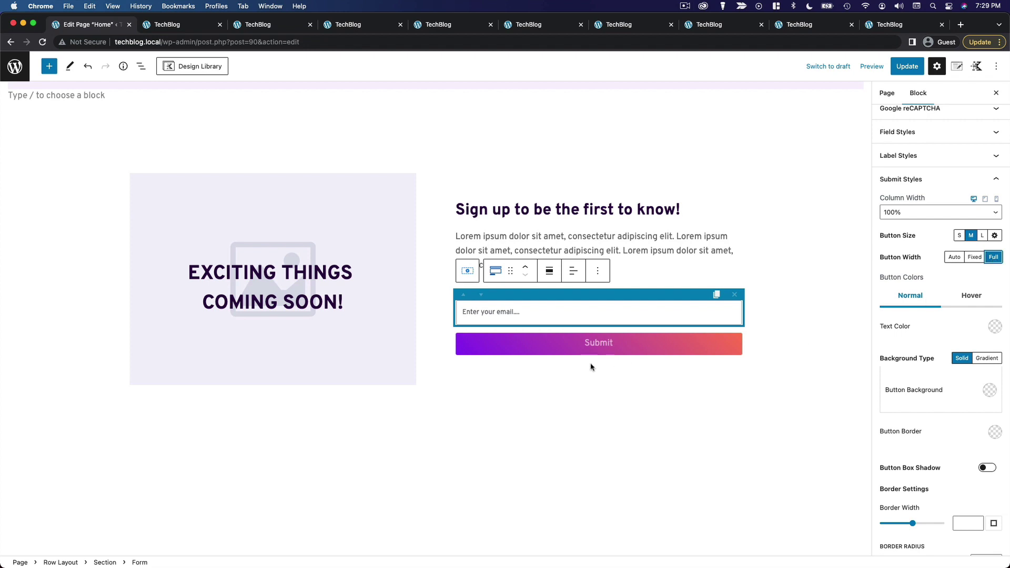
{"action": "left_click", "coordinate": [600, 346]}
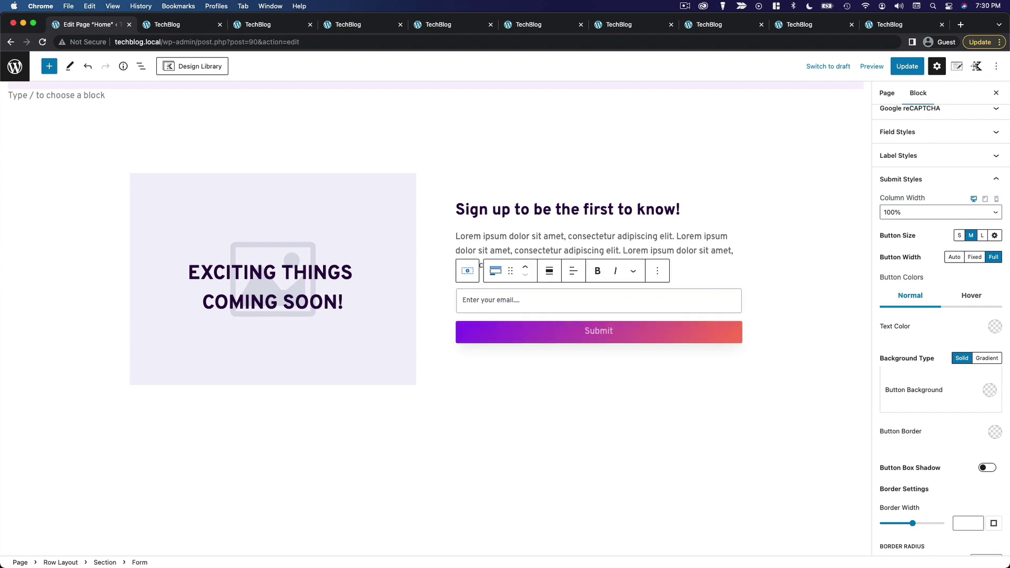
{"action": "type", "text": "Subscrib"}
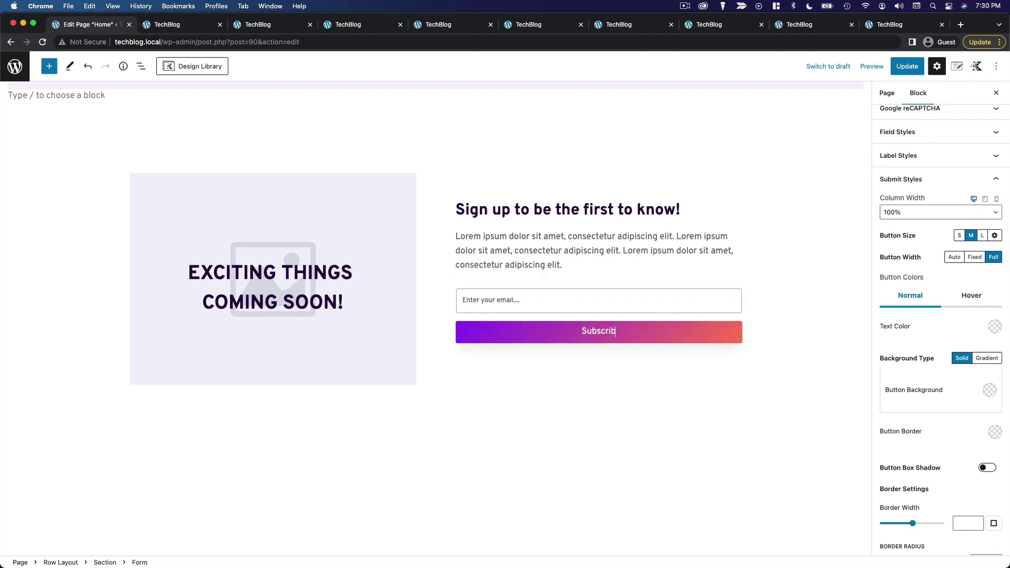
{"action": "type", "text": "e"}
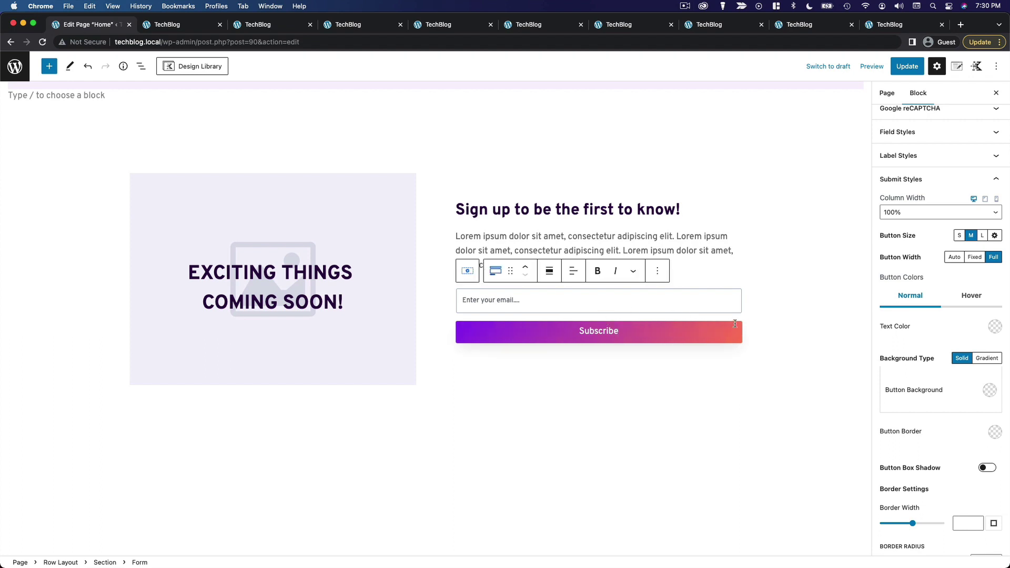
{"action": "left_click", "coordinate": [773, 296]}
{"action": "left_click", "coordinate": [632, 301]}
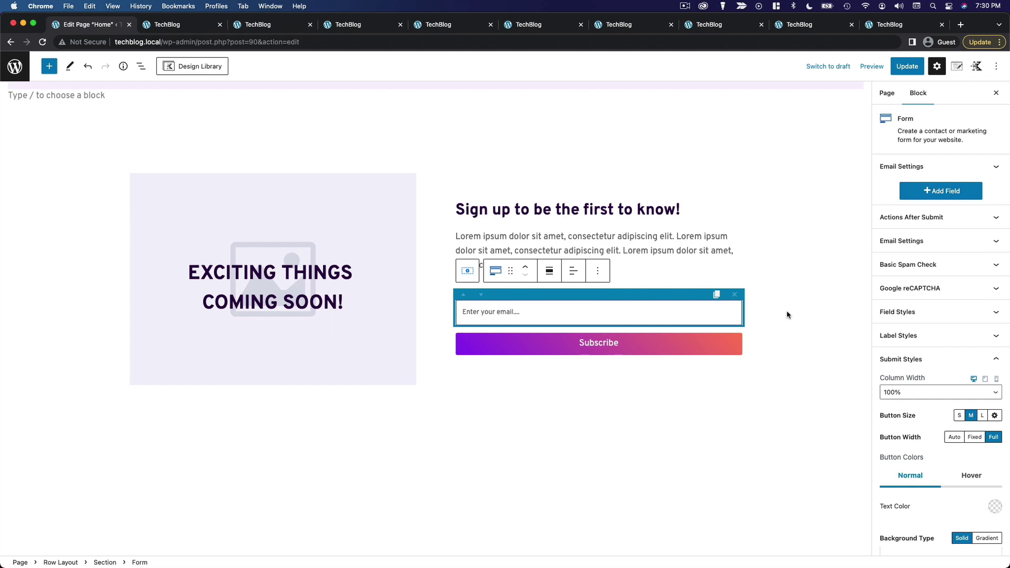
Step: Retitle the sign-up heading 'Get the TechBlog Newsletter'
{"action": "left_click", "coordinate": [558, 208]}
{"action": "left_click_drag", "start_coordinate": [684, 209], "coordinate": [456, 206]}
{"action": "type", "text": "Get "}
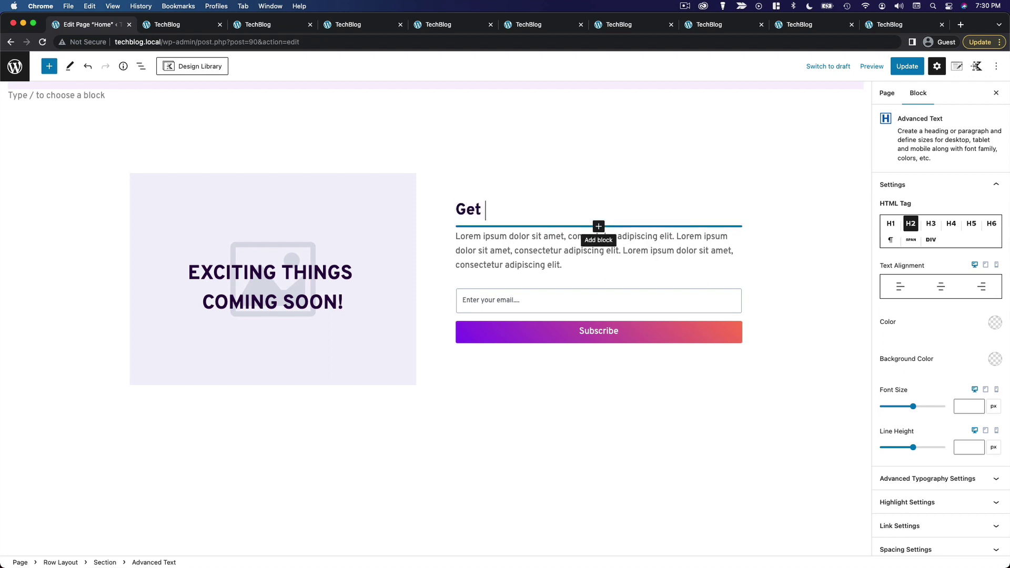
{"action": "type", "text": "the TechBlog N"}
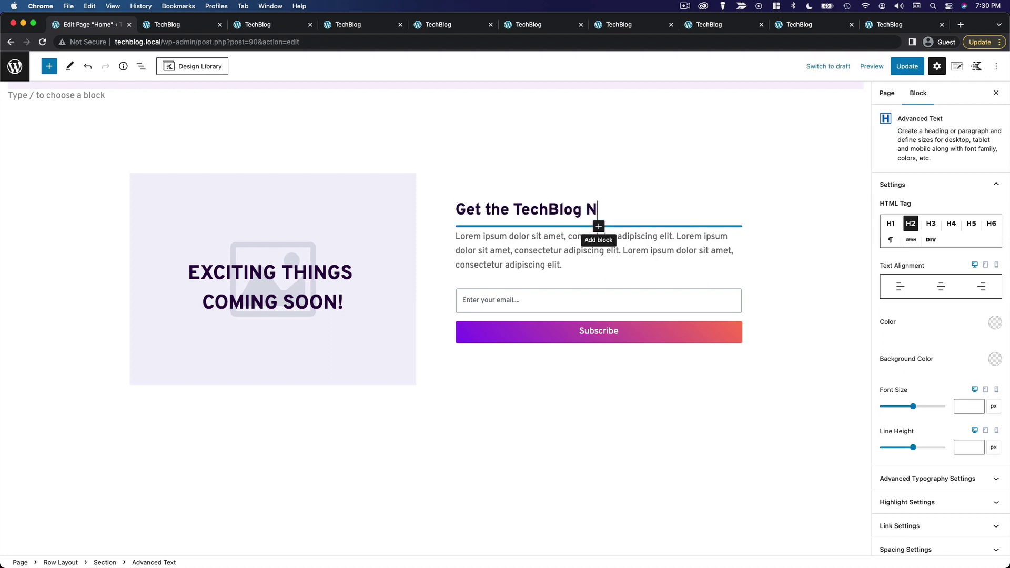
{"action": "type", "text": "ewsletter"}
Step: Replace the lorem ipsum paragraph with text inviting readers to join 500,000 subscribers for daily tech news
{"action": "left_click", "coordinate": [568, 264]}
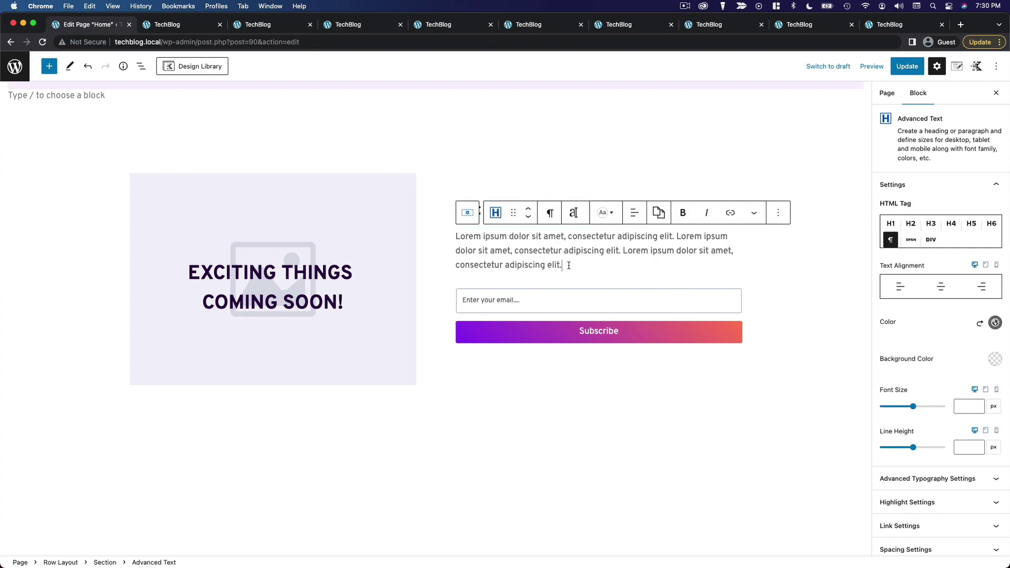
{"action": "left_click_drag", "start_coordinate": [568, 264], "coordinate": [459, 240]}
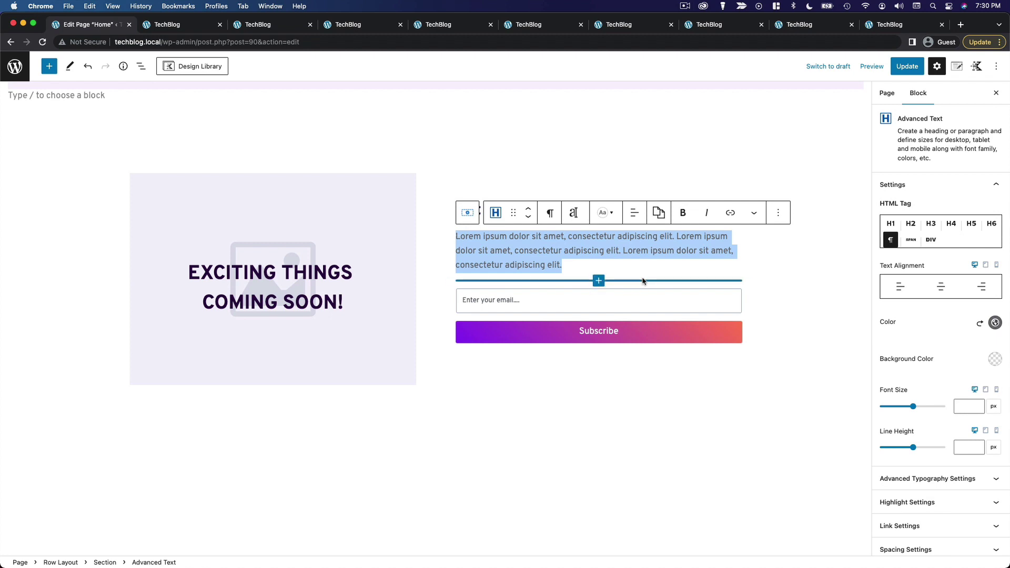
{"action": "type", "text": "Join more than 500,000 subscr"}
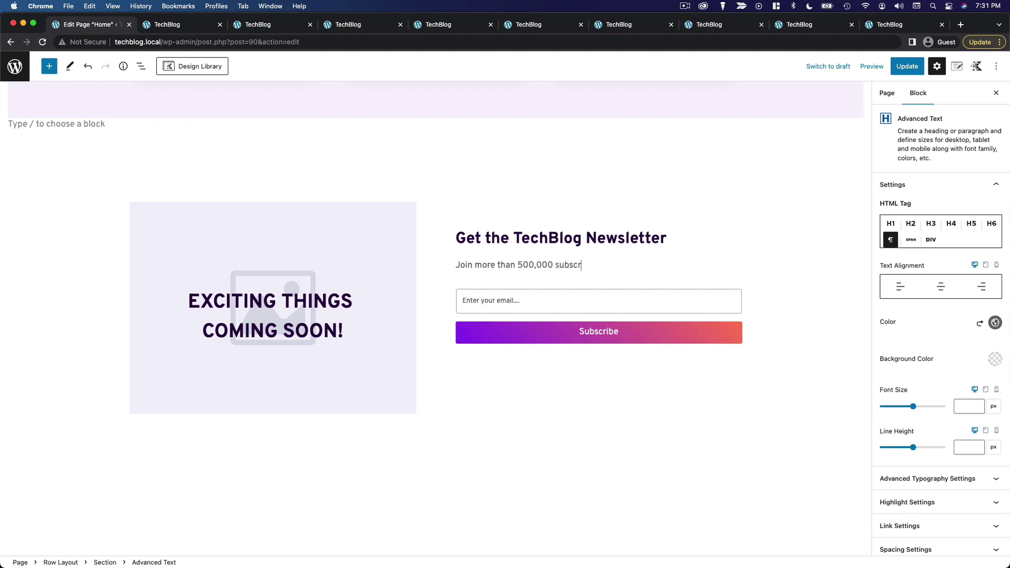
{"action": "type", "text": "ibers and get the latest technology news and analysis in your inbo"}
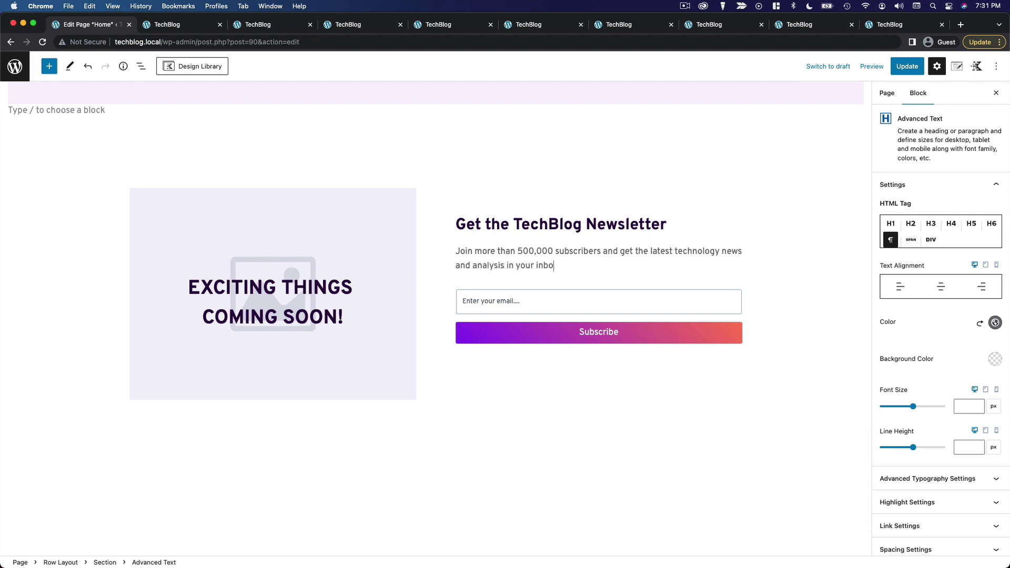
{"action": "type", "text": "daily."}
Step: Remove the 'EXCITING THINGS COMING SOON!' heading from the cover image and open List View
{"action": "left_click", "coordinate": [816, 347]}
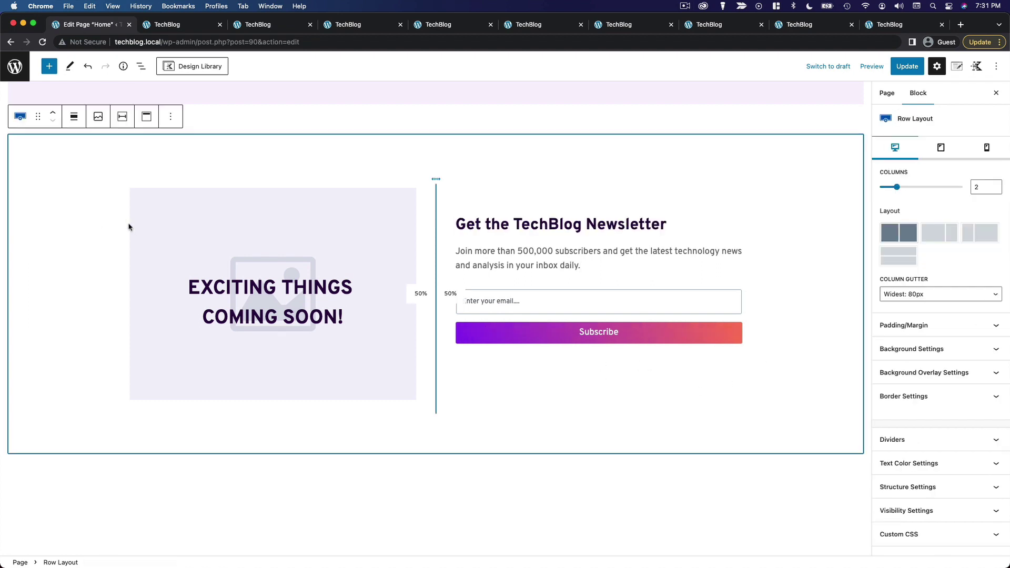
{"action": "left_click", "coordinate": [278, 317]}
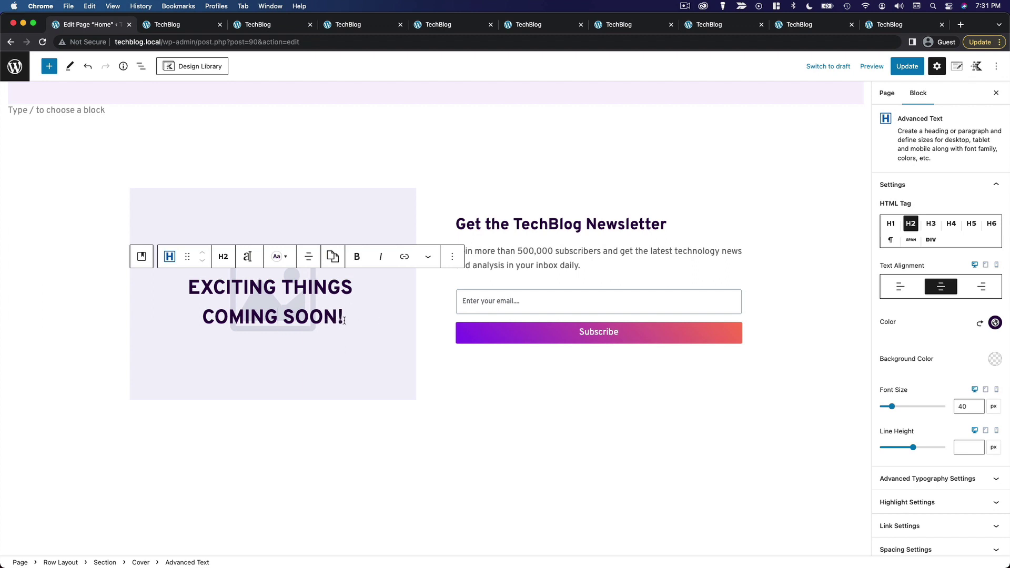
{"action": "left_click", "coordinate": [452, 256]}
{"action": "left_click", "coordinate": [492, 496]}
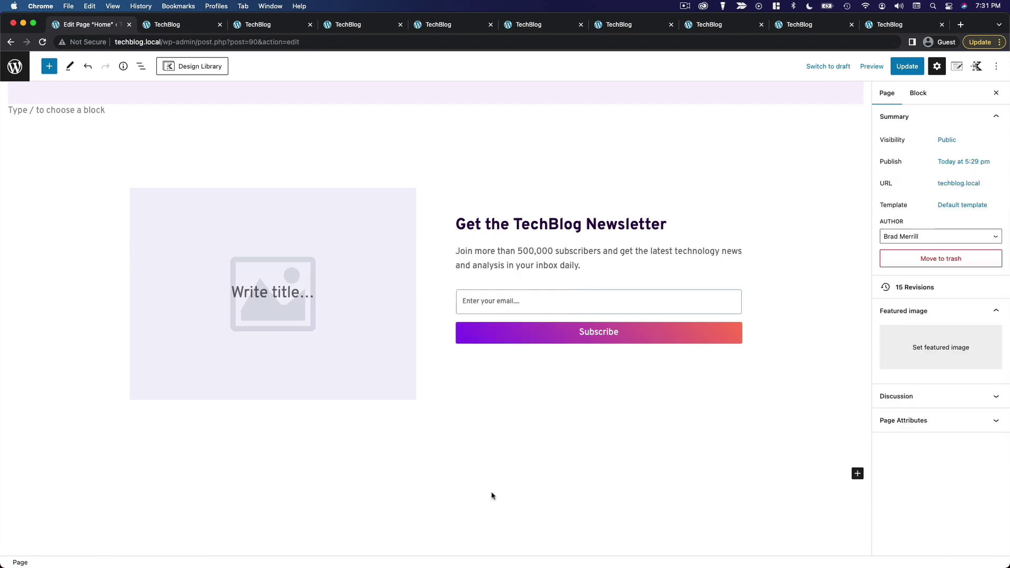
{"action": "left_click", "coordinate": [333, 295]}
{"action": "left_click", "coordinate": [141, 66]}
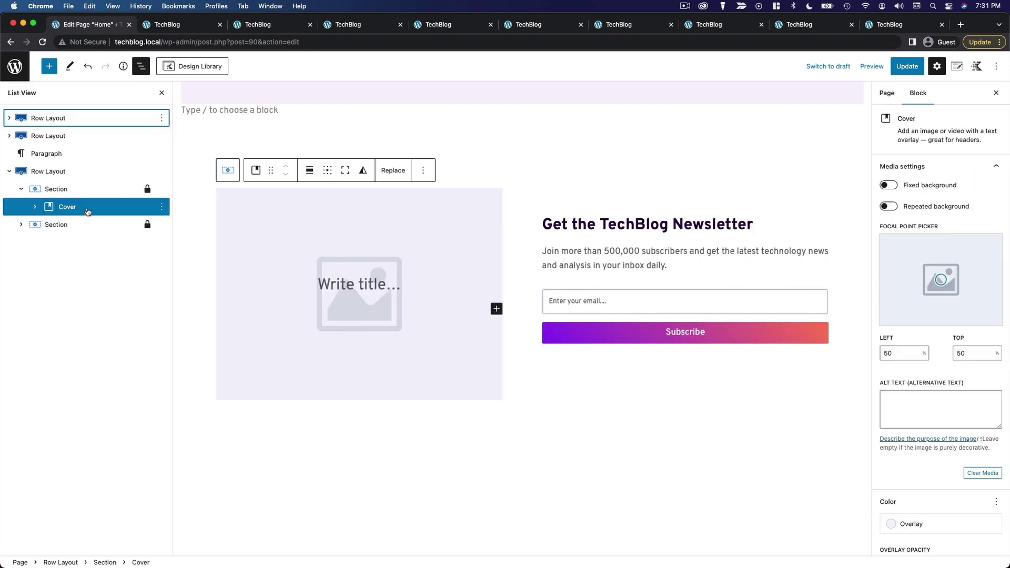
Step: Delete the empty Cover block from the left section
{"action": "left_click", "coordinate": [34, 207]}
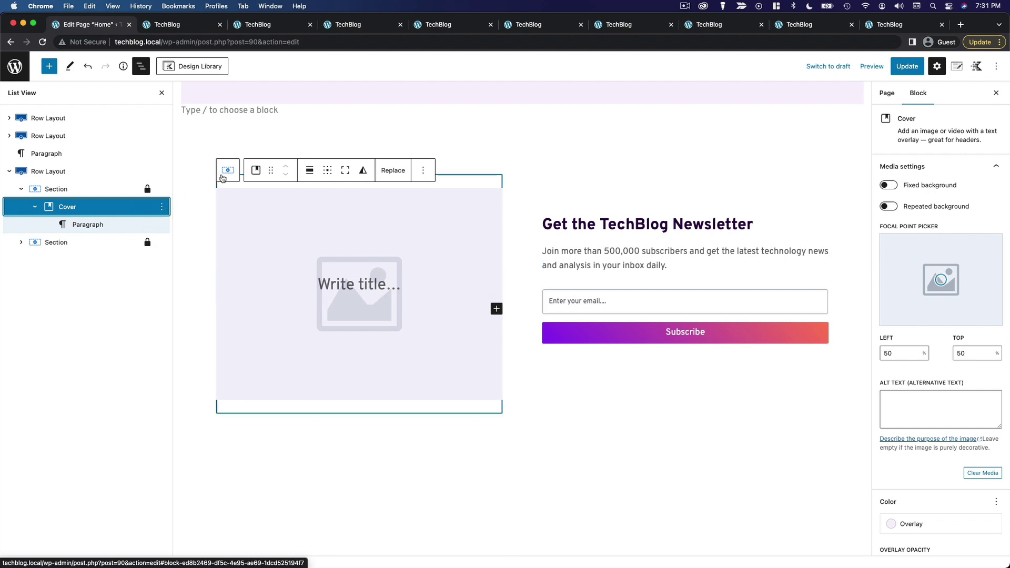
{"action": "left_click", "coordinate": [225, 175]}
{"action": "left_click", "coordinate": [135, 209]}
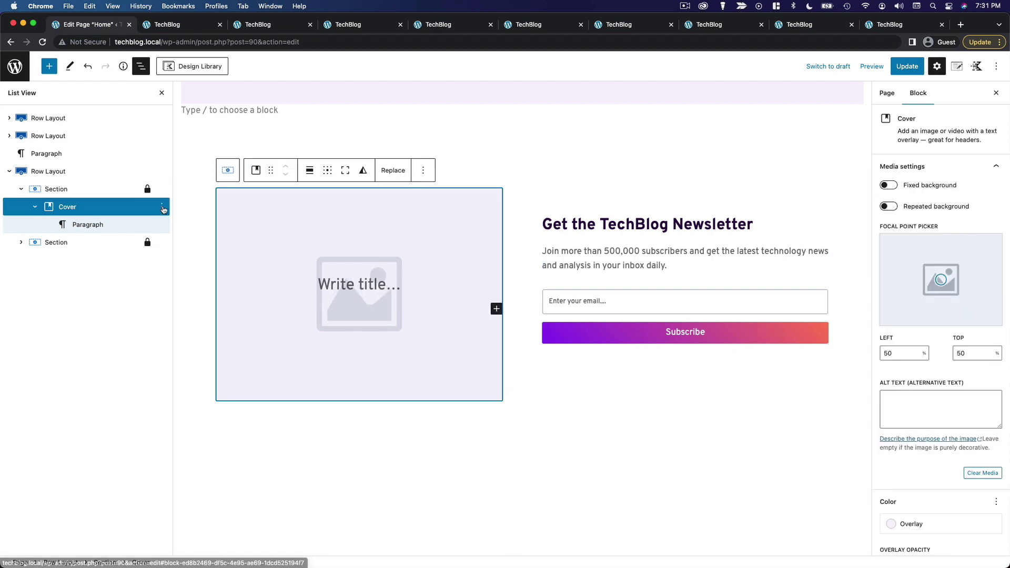
{"action": "left_click", "coordinate": [162, 206]}
{"action": "left_click", "coordinate": [217, 427]}
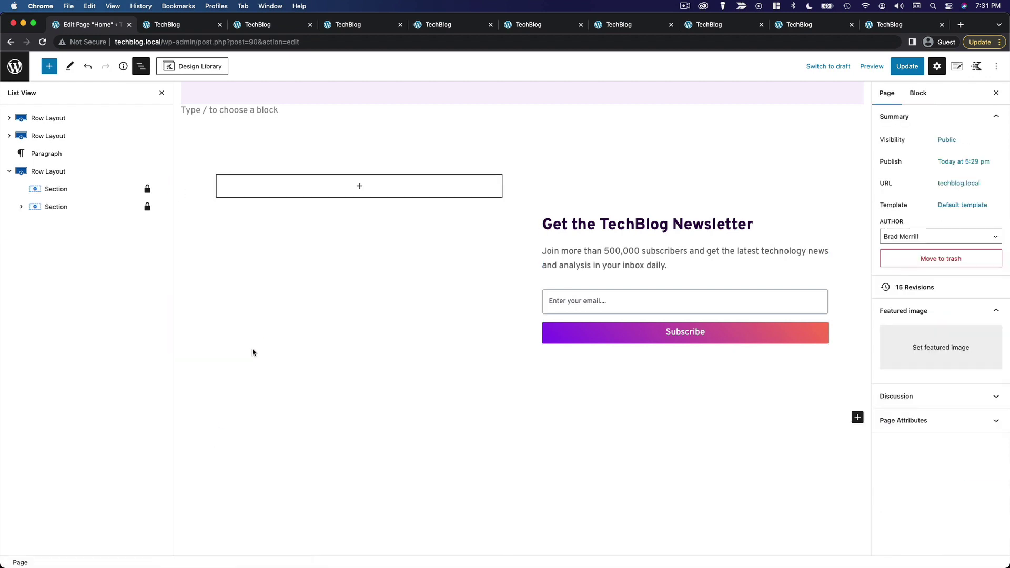
Step: Insert an Image block in the left section and upload the laptop photo into it
{"action": "left_click", "coordinate": [361, 188]}
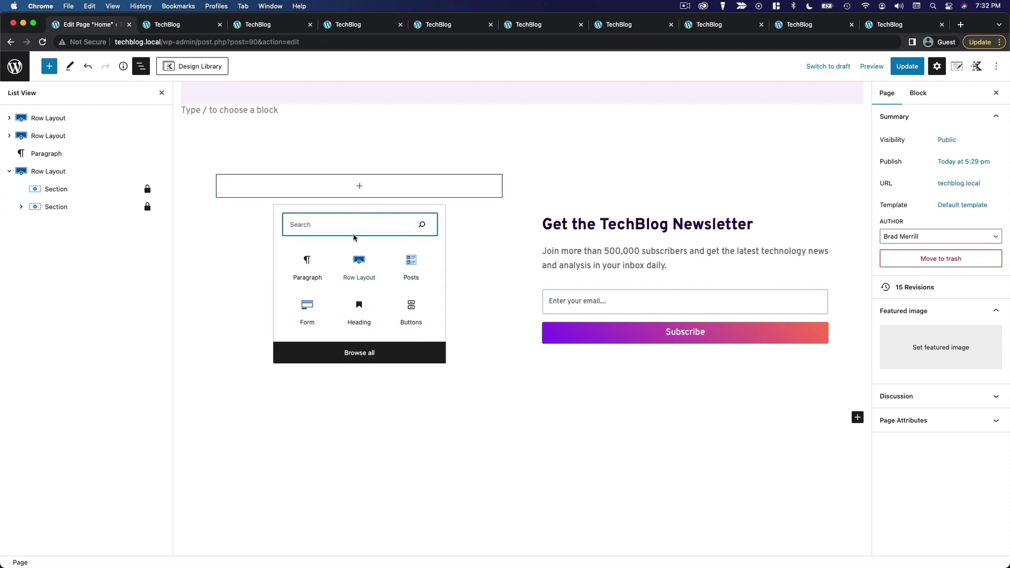
{"action": "type", "text": "image"}
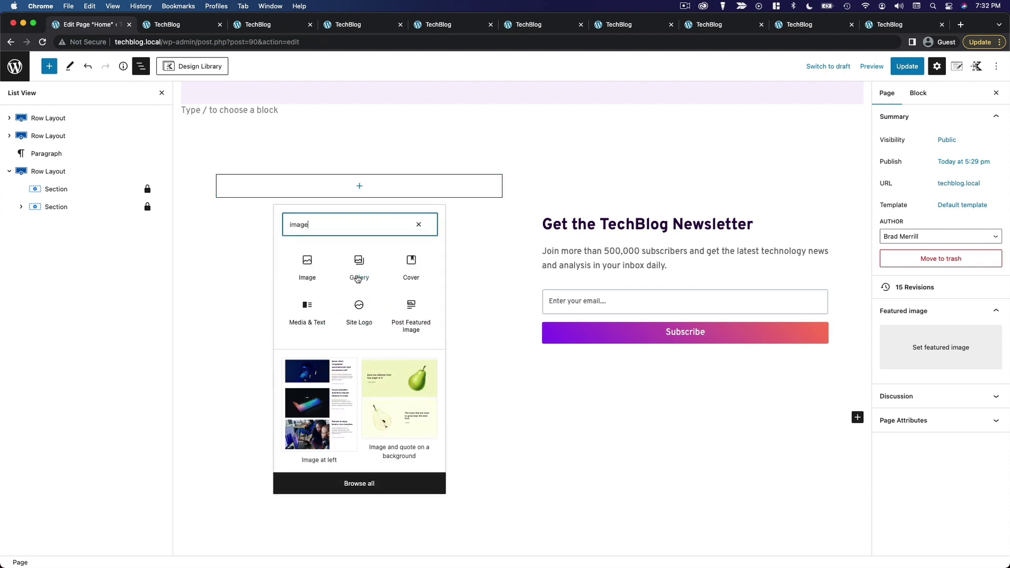
{"action": "left_click", "coordinate": [308, 275]}
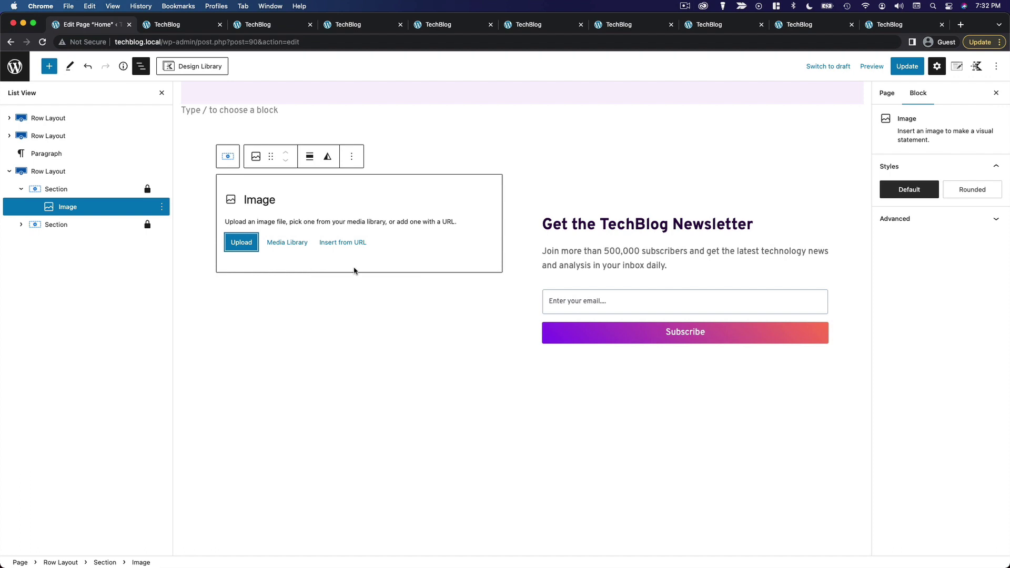
{"action": "key", "text": "Return"}
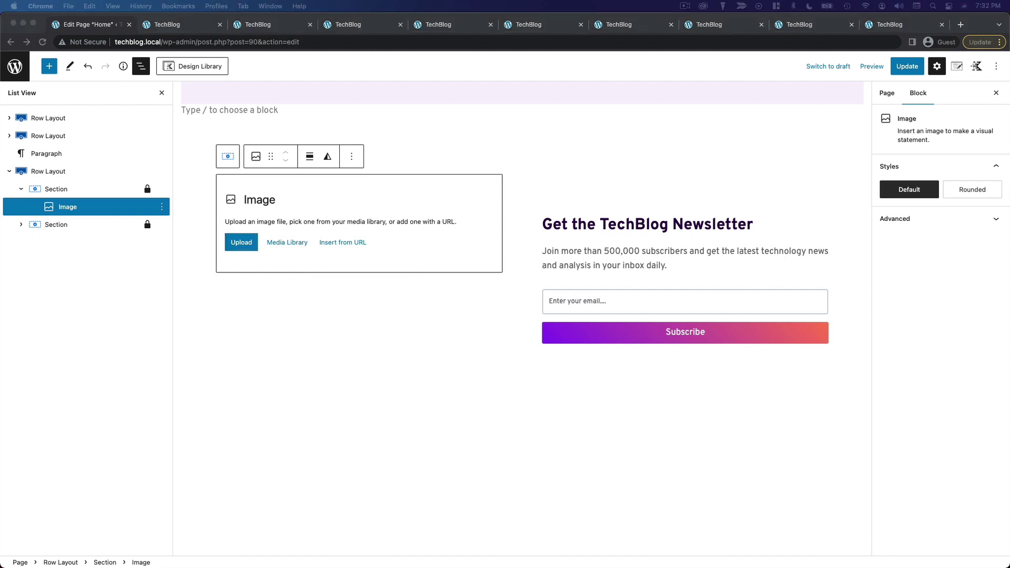
{"action": "left_click_drag", "start_coordinate": [735, 416], "coordinate": [325, 201]}
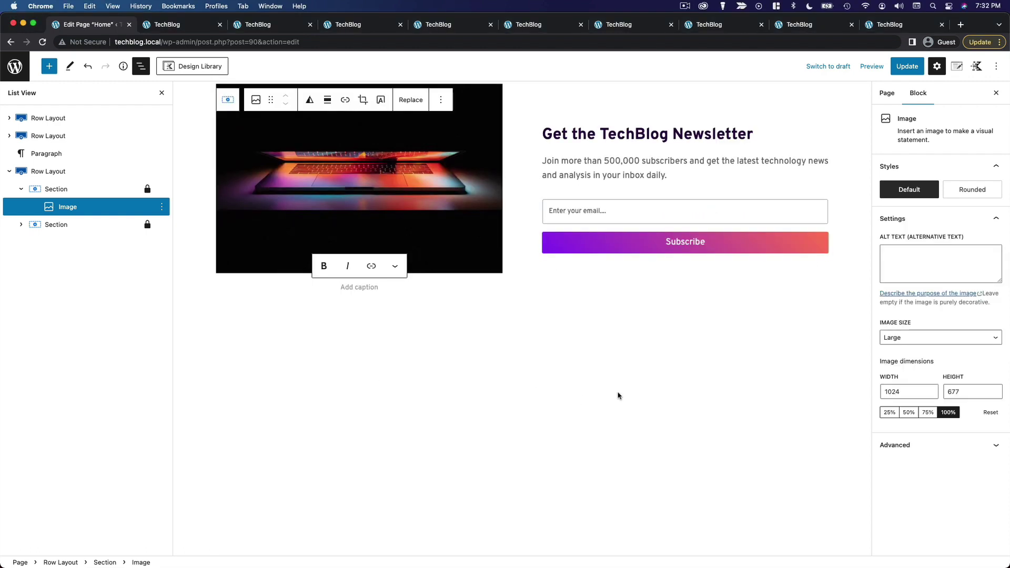
{"action": "scroll", "coordinate": [618, 392], "scroll_direction": "up", "scroll_amount": 3}
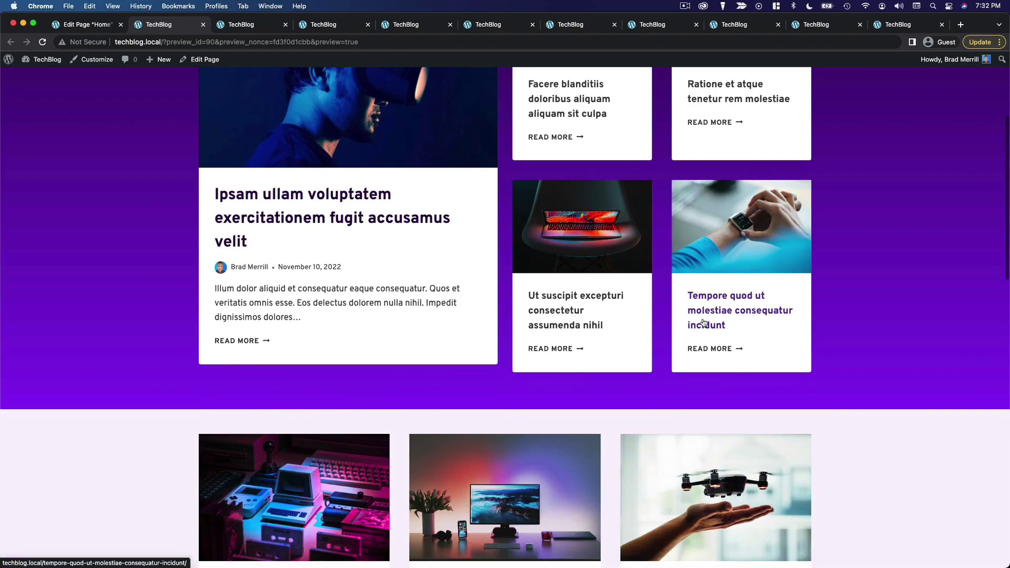
{"action": "scroll", "coordinate": [704, 322], "scroll_direction": "down", "scroll_amount": 7}
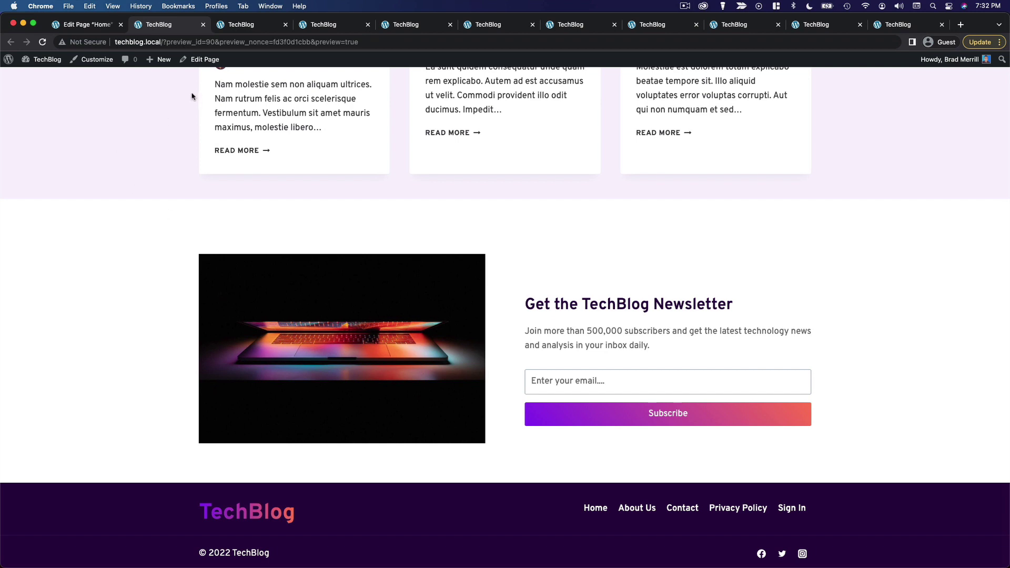
Step: Check the laptop photo beside the newsletter text in the preview, then go back to the editor
{"action": "left_click", "coordinate": [84, 24]}
{"action": "left_click", "coordinate": [429, 280]}
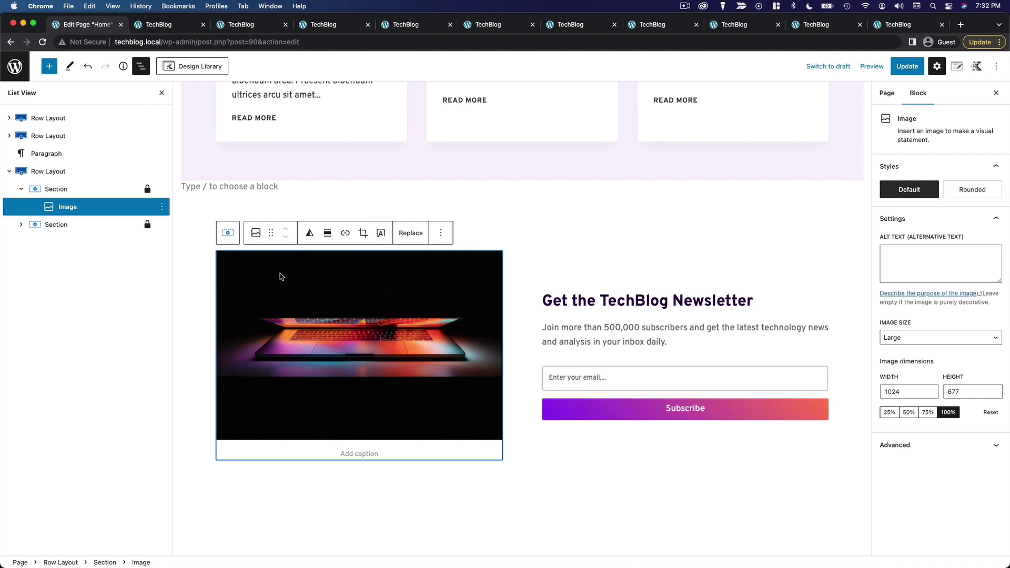
Step: Convert the laptop image to an Advanced Image with a border radius of 5 on every corner
{"action": "left_click", "coordinate": [256, 233]}
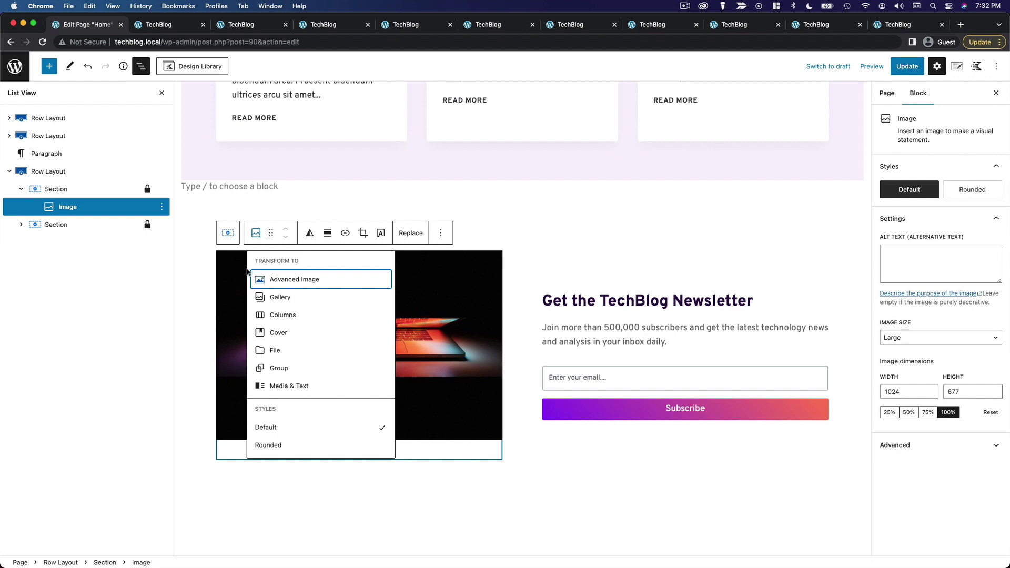
{"action": "left_click", "coordinate": [335, 285]}
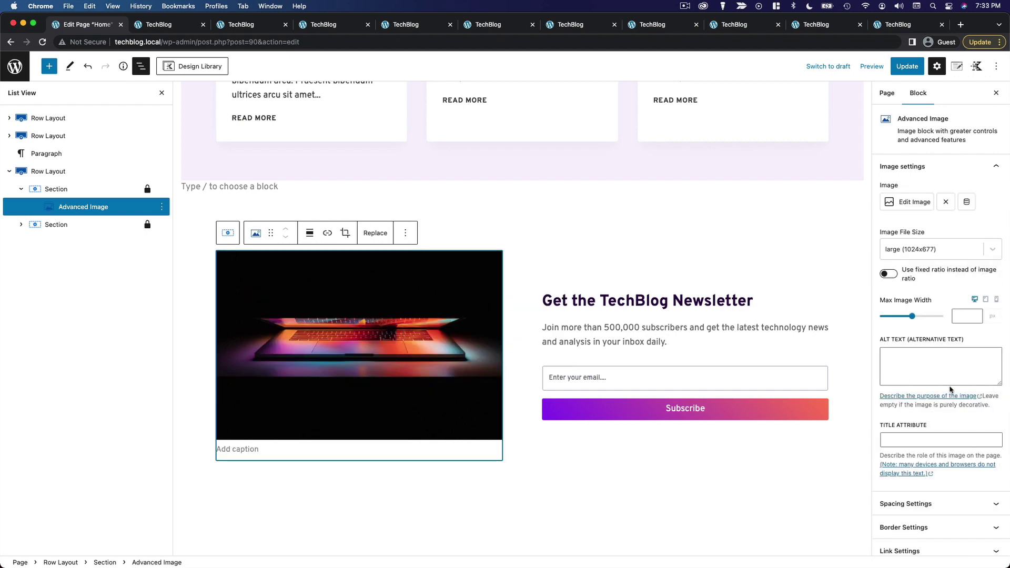
{"action": "scroll", "coordinate": [942, 395], "scroll_direction": "down", "scroll_amount": 5}
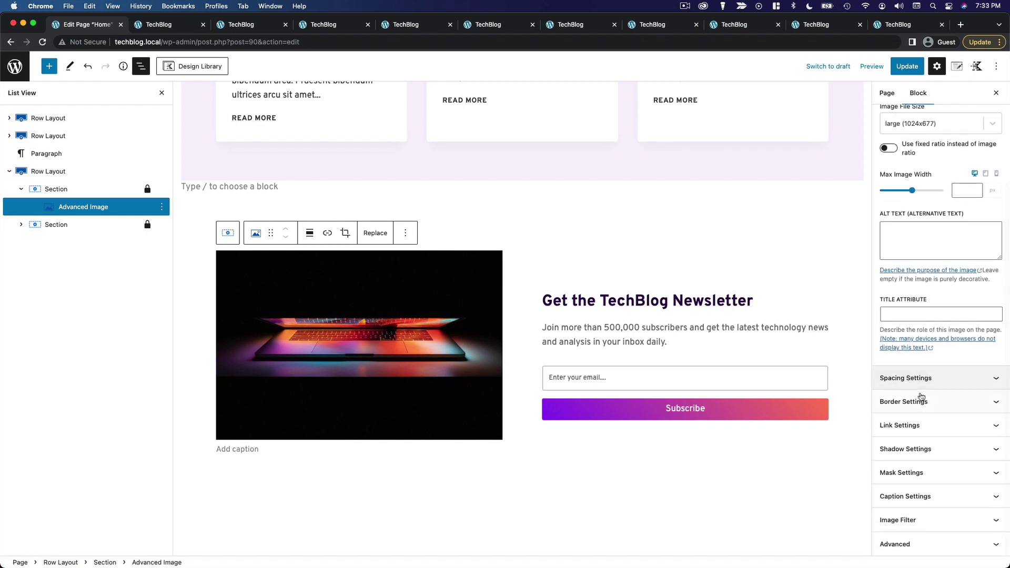
{"action": "left_click", "coordinate": [925, 402]}
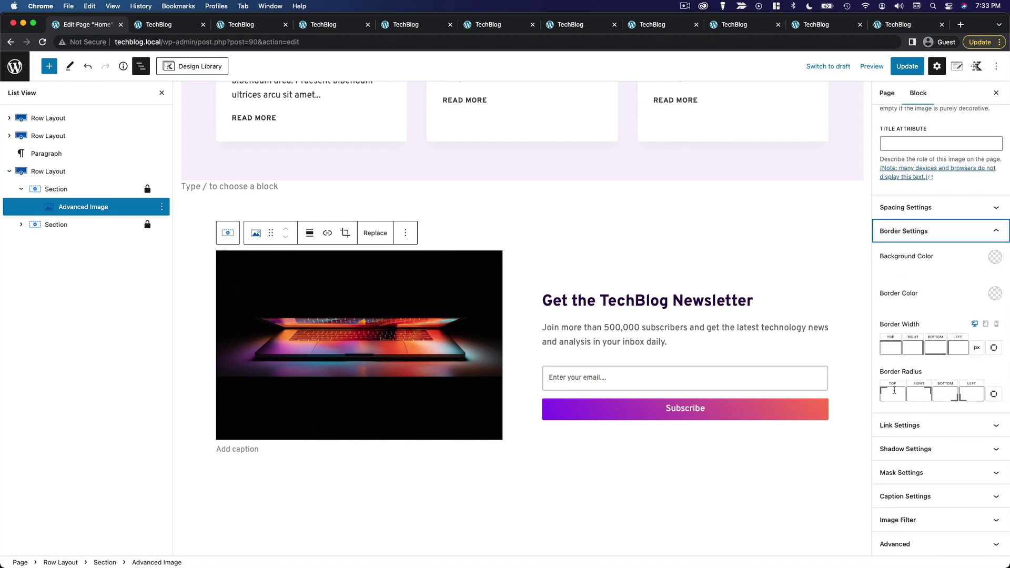
{"action": "left_click", "coordinate": [895, 391]}
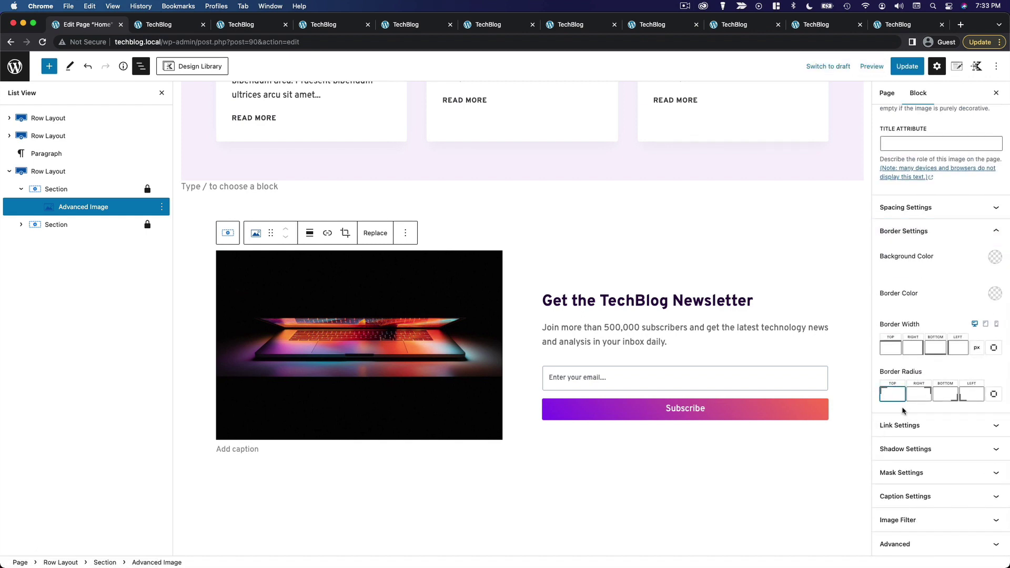
{"action": "type", "text": "5"}
{"action": "key", "text": "Tab"}
{"action": "type", "text": "5"}
{"action": "key", "text": "Tab"}
{"action": "type", "text": "5"}
{"action": "key", "text": "Tab"}
{"action": "left_click", "coordinate": [889, 314]}
Step: Preview the page in a new tab to check the rounded laptop photo, then return to the editor
{"action": "left_click", "coordinate": [871, 66]}
{"action": "left_click", "coordinate": [821, 154]}
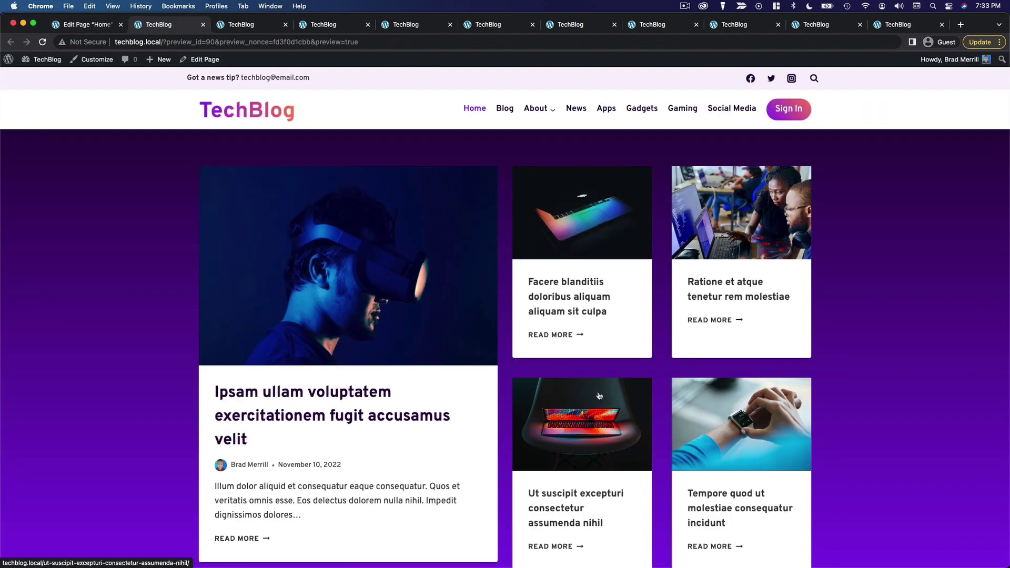
{"action": "scroll", "coordinate": [609, 383], "scroll_direction": "down", "scroll_amount": 15}
{"action": "scroll", "coordinate": [609, 383], "scroll_direction": "down", "scroll_amount": 3}
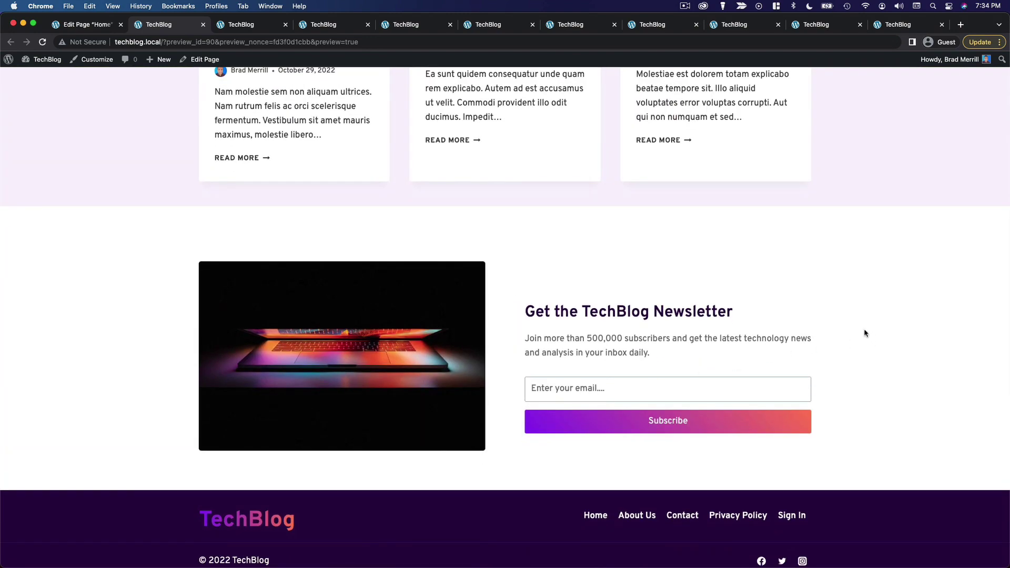
{"action": "scroll", "coordinate": [864, 332], "scroll_direction": "up", "scroll_amount": 15}
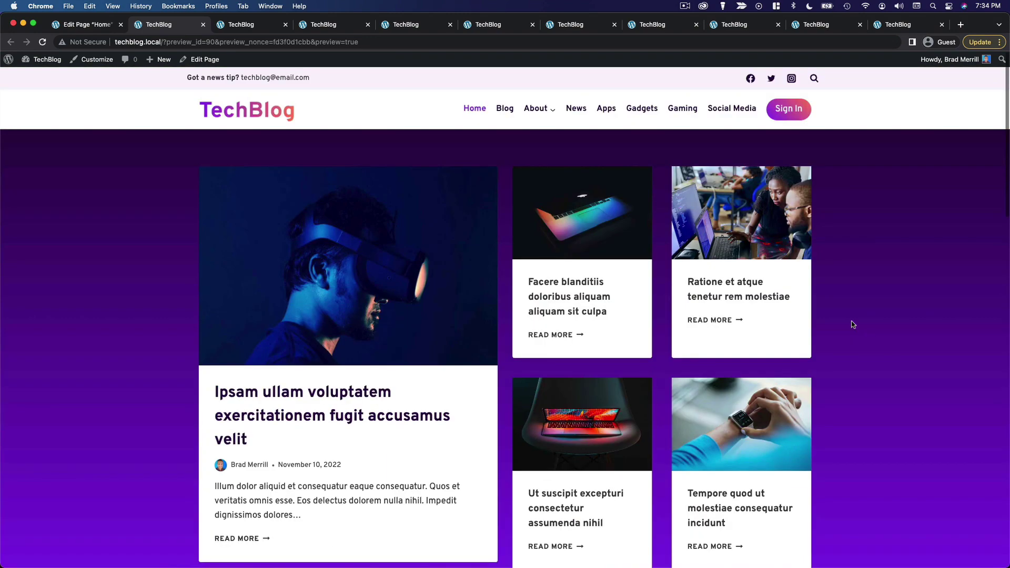
{"action": "left_click", "coordinate": [99, 29]}
Step: Insert the Design Library's Wireframe Content 'Hero 2' layout below the newsletter section
{"action": "left_click", "coordinate": [573, 481]}
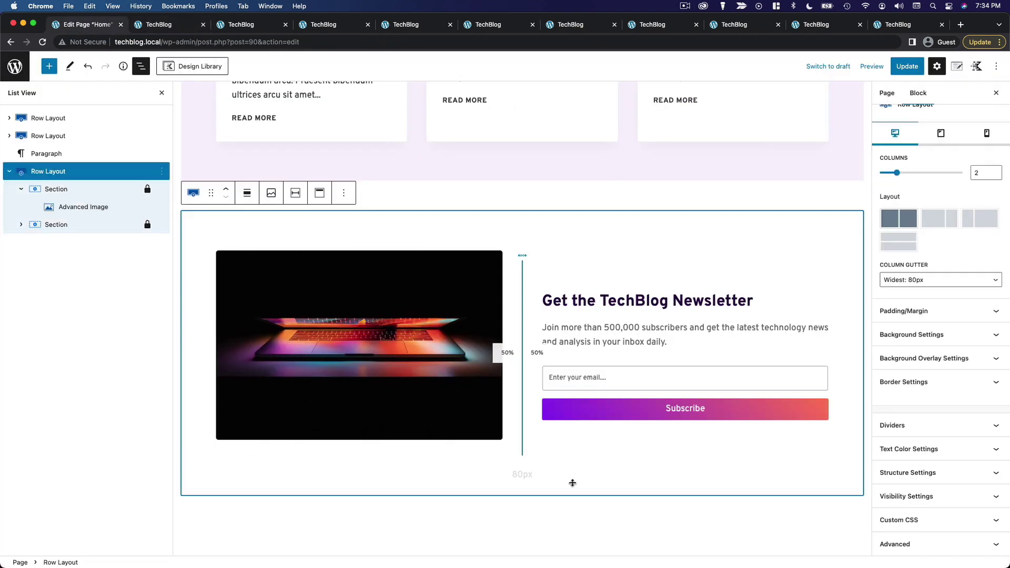
{"action": "left_click", "coordinate": [552, 511]}
{"action": "scroll", "coordinate": [579, 452], "scroll_direction": "down", "scroll_amount": 3}
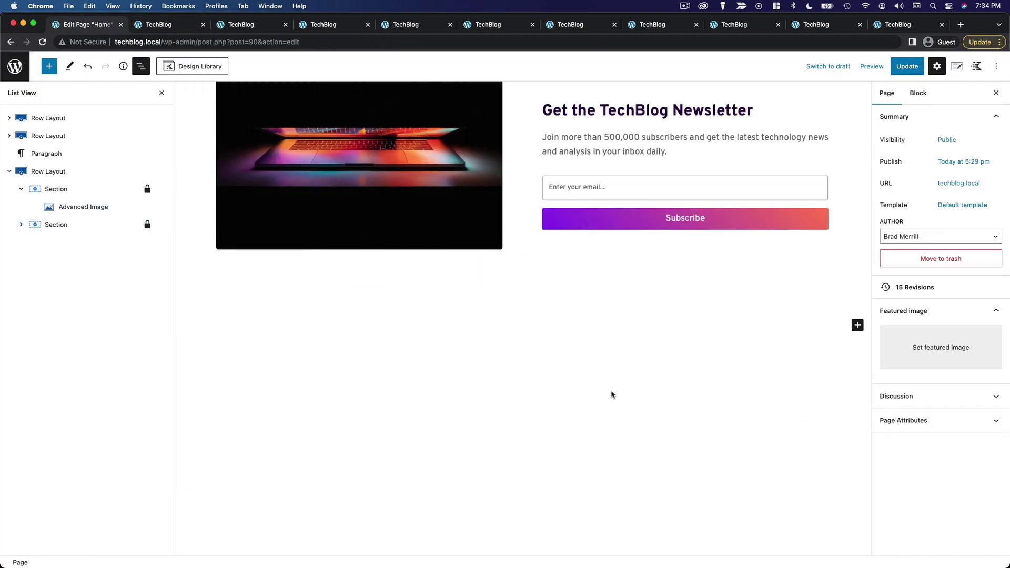
{"action": "left_click", "coordinate": [213, 67]}
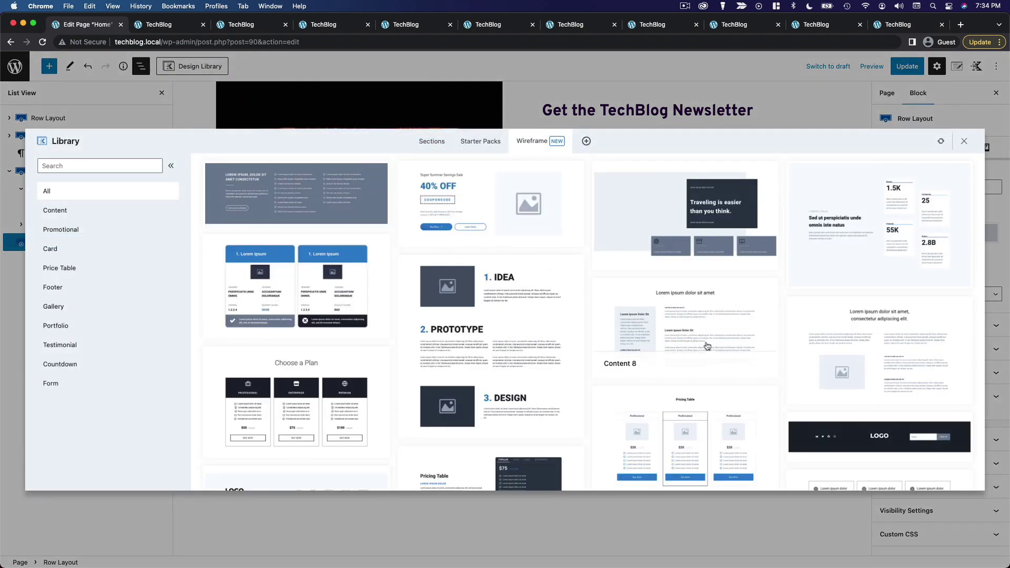
{"action": "left_click", "coordinate": [72, 216]}
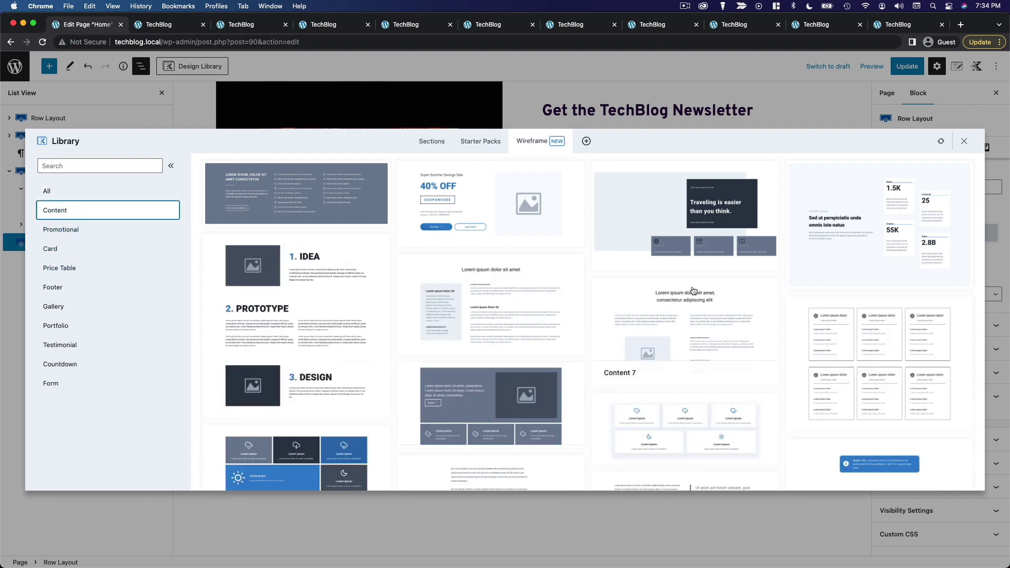
{"action": "scroll", "coordinate": [697, 311], "scroll_direction": "down", "scroll_amount": 10}
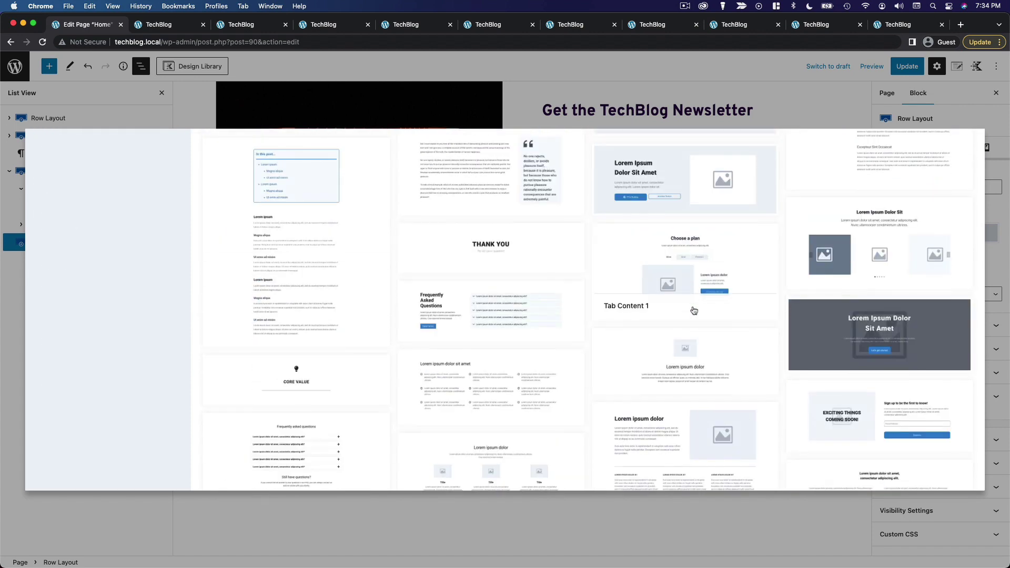
{"action": "scroll", "coordinate": [694, 310], "scroll_direction": "up", "scroll_amount": 2}
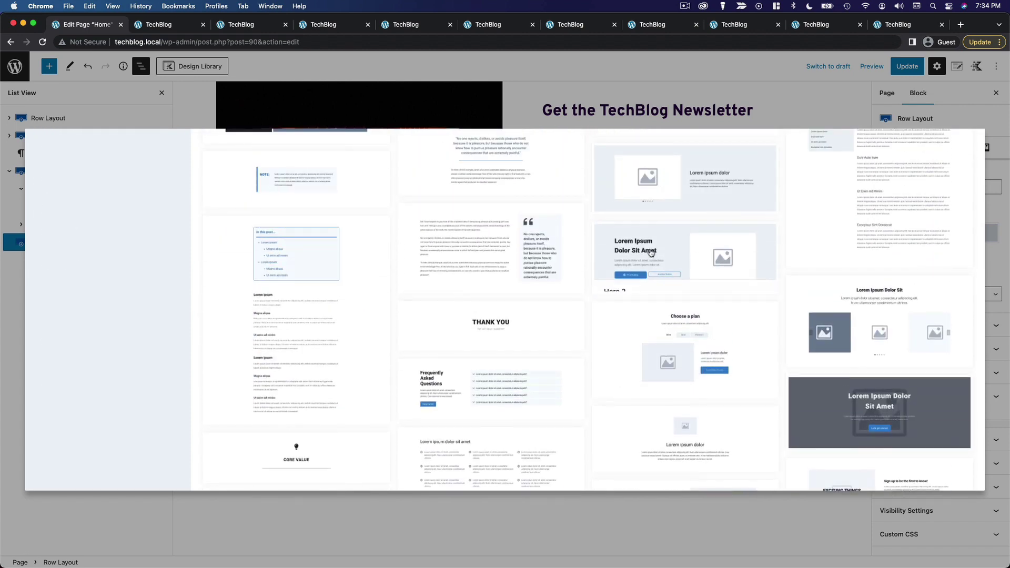
{"action": "left_click", "coordinate": [708, 258]}
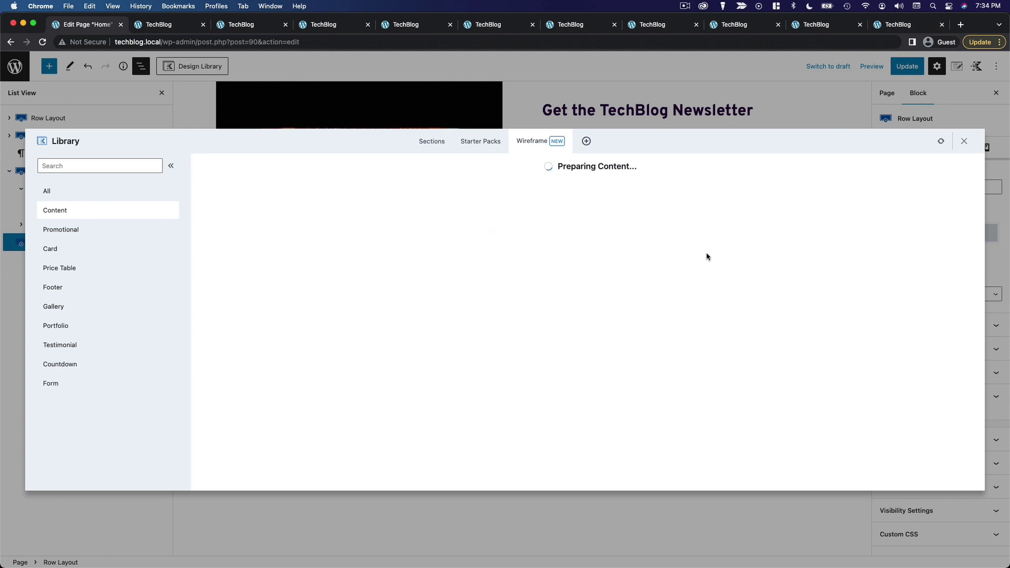
Step: Replace the Lorem Ipsum heading with 'Industry Insights From TechBlog+'
{"action": "scroll", "coordinate": [658, 284], "scroll_direction": "down", "scroll_amount": 3}
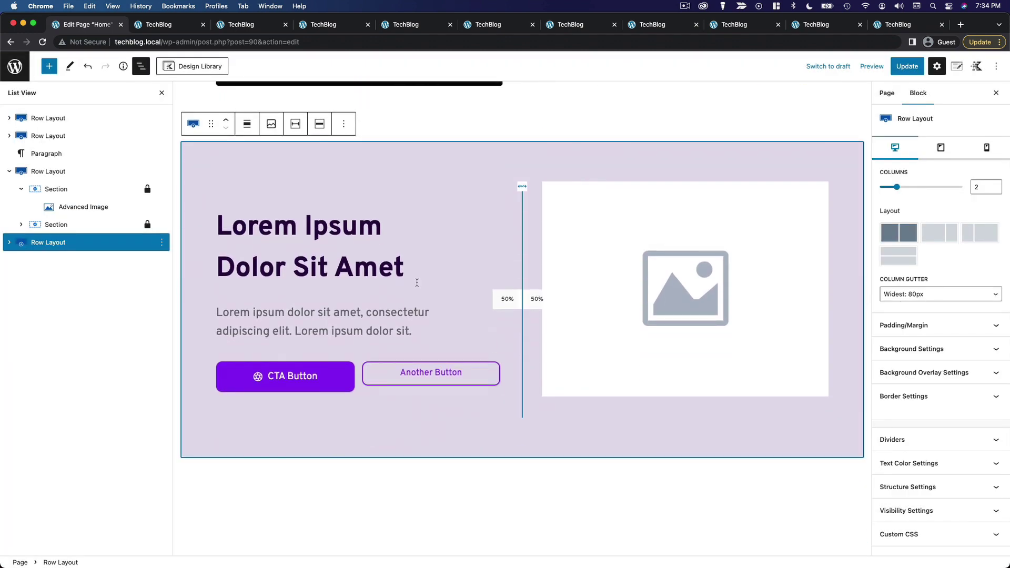
{"action": "left_click", "coordinate": [419, 268]}
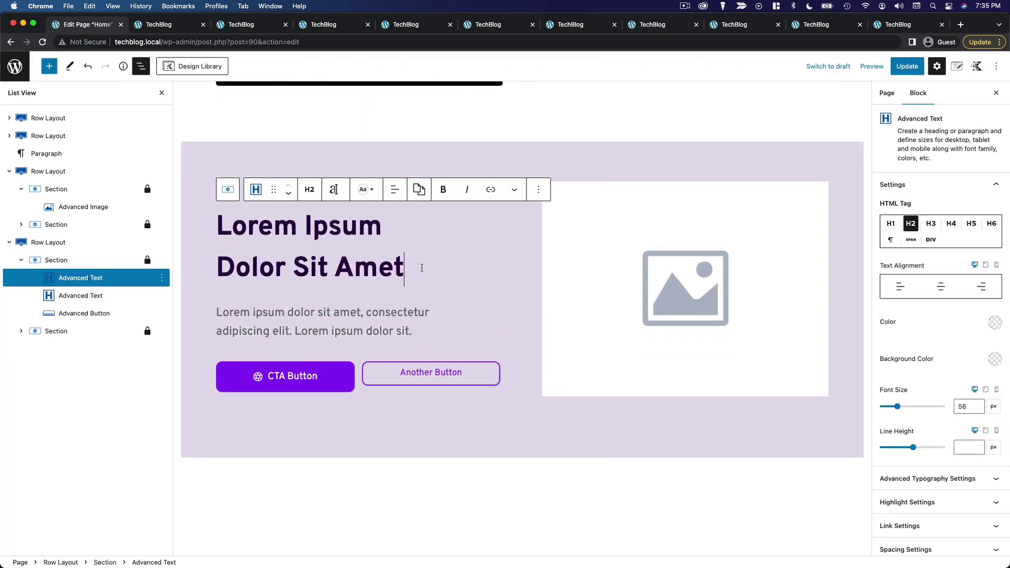
{"action": "left_click_drag", "start_coordinate": [422, 268], "coordinate": [220, 227]}
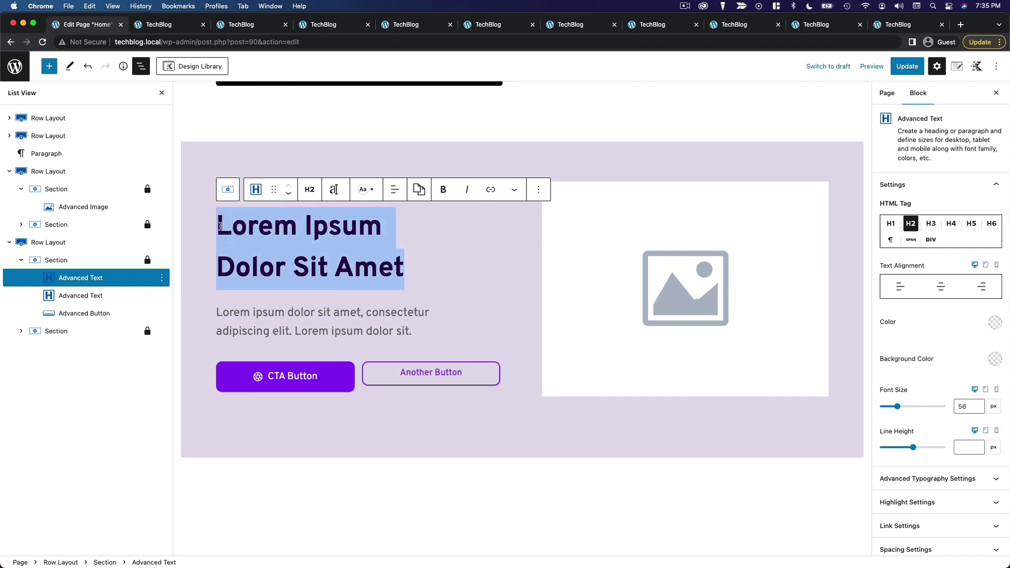
{"action": "type", "text": "Indu"}
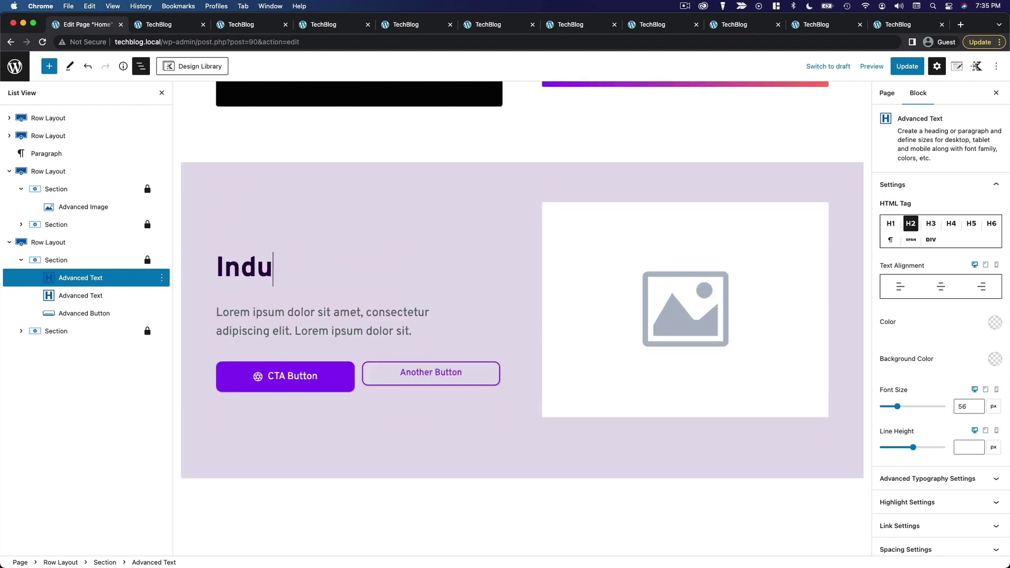
{"action": "type", "text": "stry Insig"}
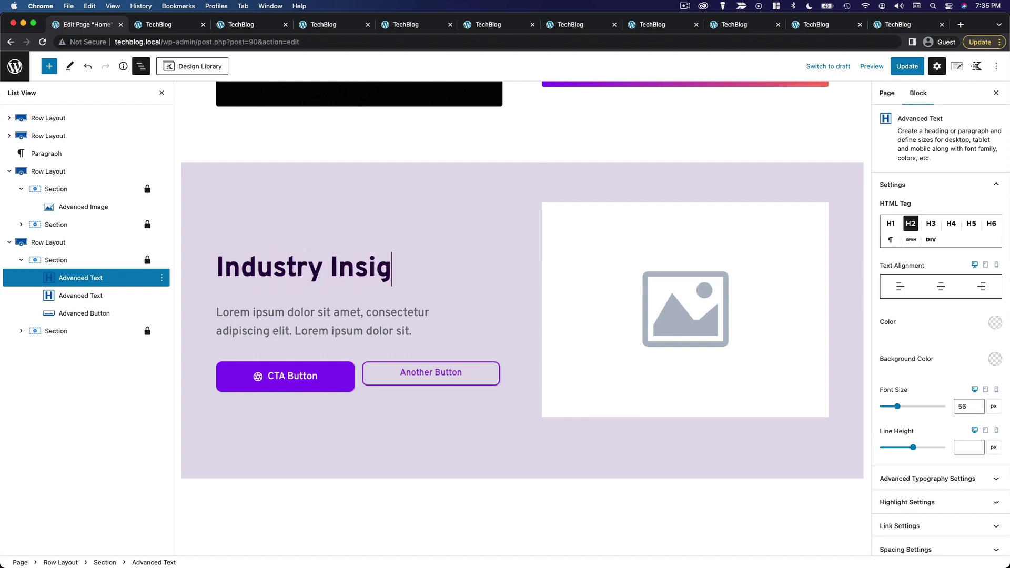
{"action": "type", "text": "hts From "}
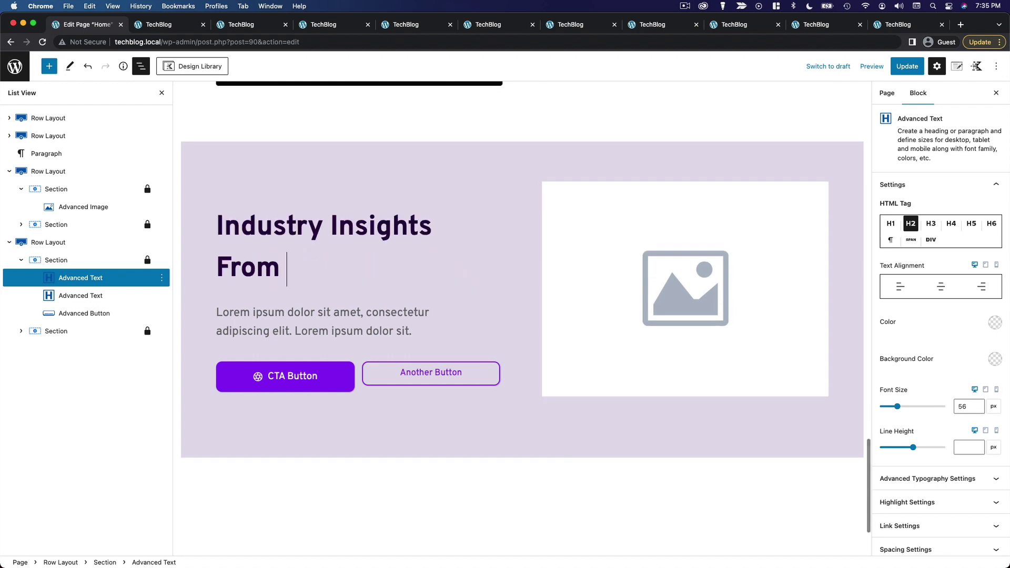
{"action": "type", "text": "TechBlog"}
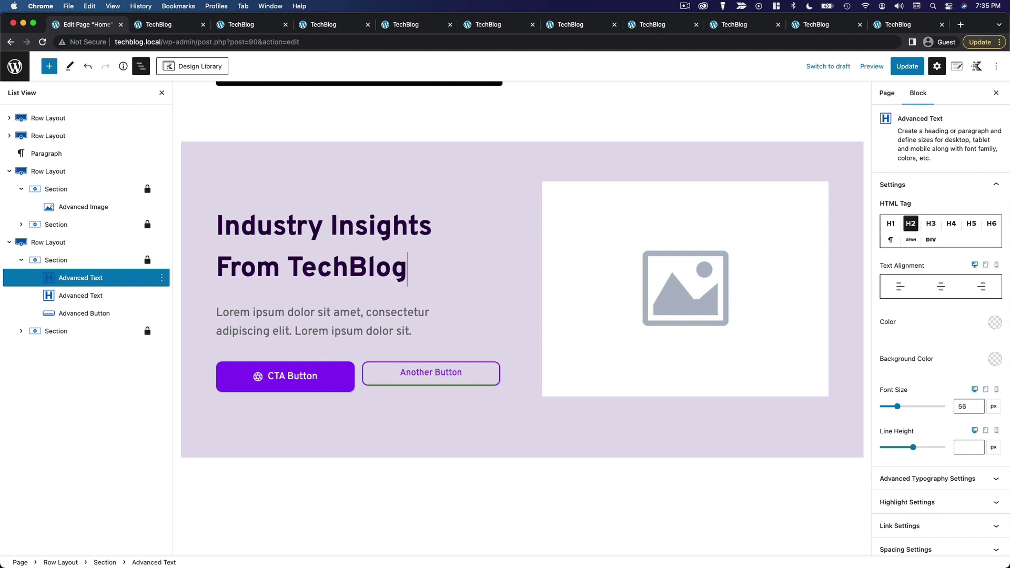
{"action": "type", "text": "+"}
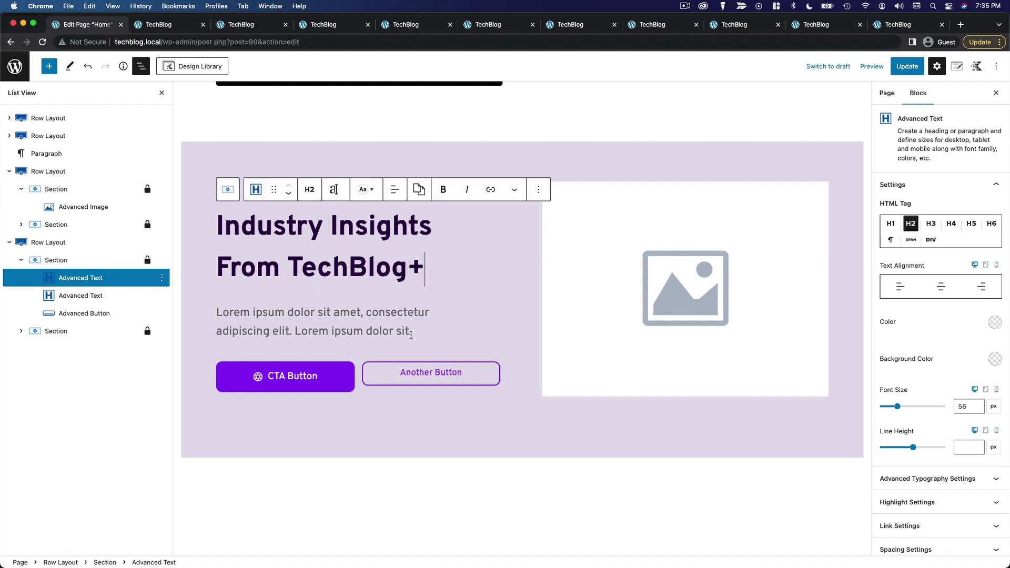
Step: Change the subtitle to 'Get exclusive premium content from the tech industry's leading experts'
{"action": "left_click", "coordinate": [424, 323]}
{"action": "left_click_drag", "start_coordinate": [424, 323], "coordinate": [219, 317]}
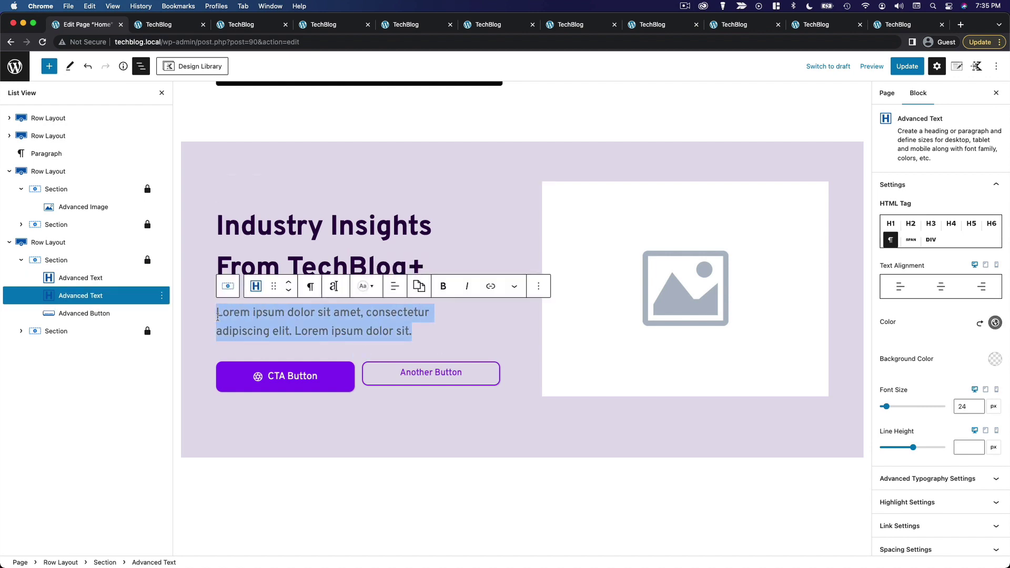
{"action": "key", "text": "BackSpace"}
{"action": "type", "text": "Get exclusive premiu"}
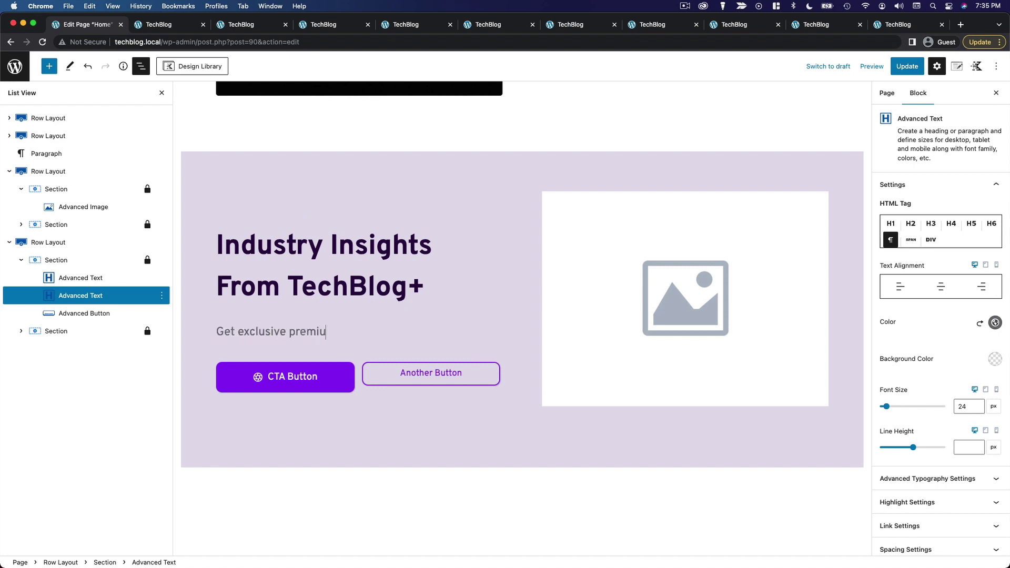
{"action": "type", "text": "m content from the tech indus"}
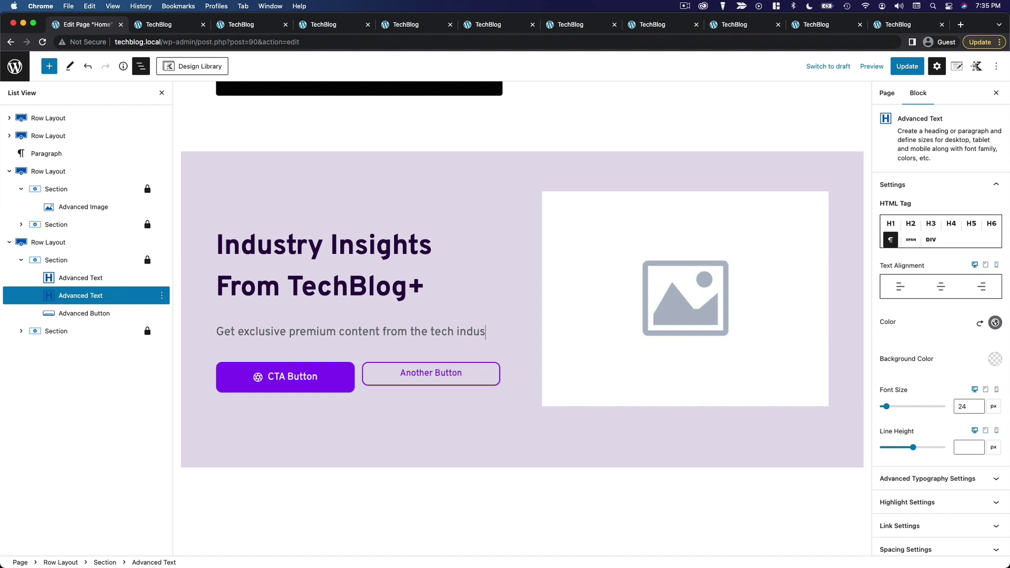
{"action": "type", "text": "try's lea"}
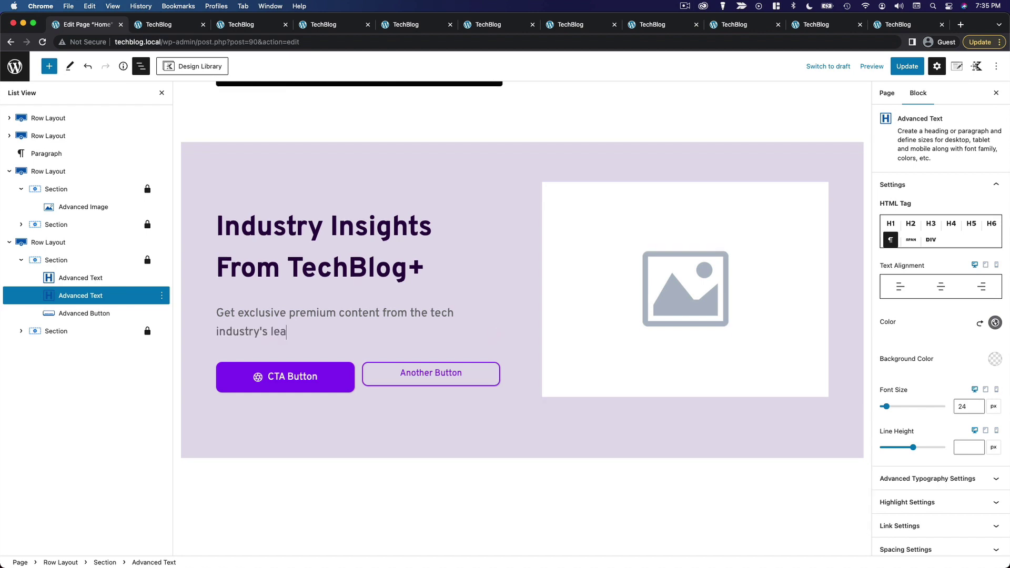
{"action": "type", "text": "ding experts."}
Step: Select the first of the two CTA buttons and inspect its settings
{"action": "key", "text": "Down"}
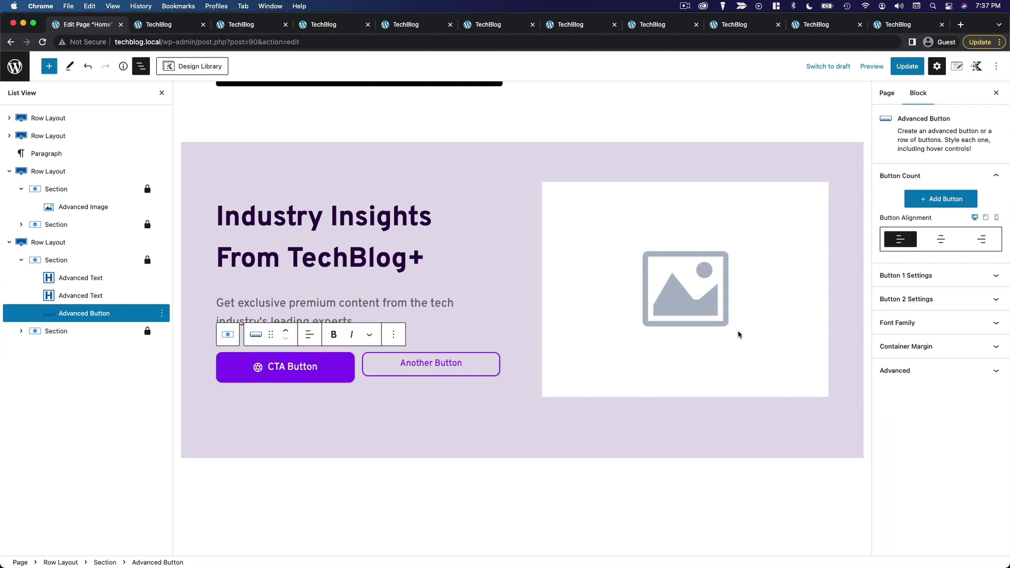
{"action": "left_click", "coordinate": [911, 282]}
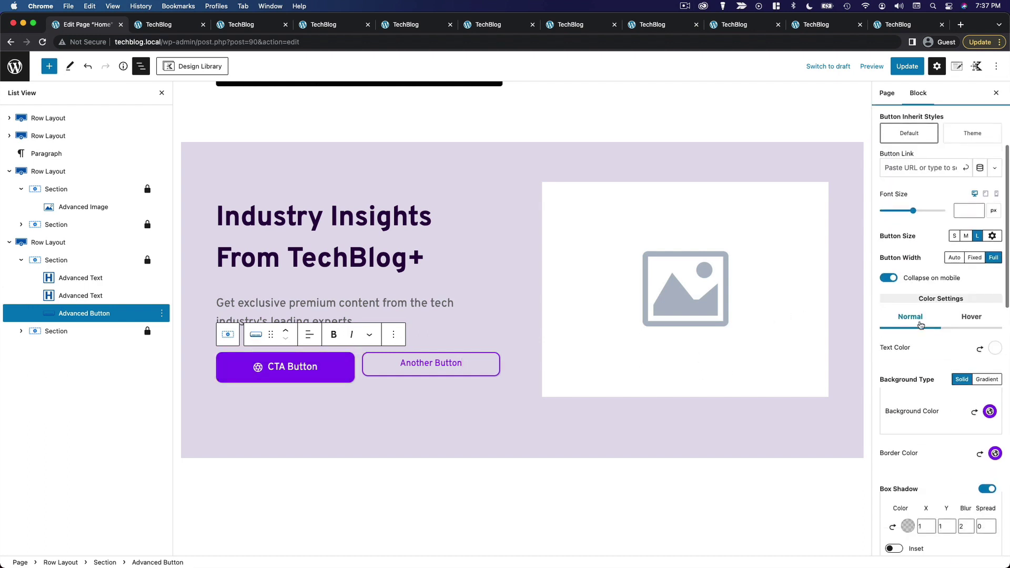
{"action": "scroll", "coordinate": [934, 131], "scroll_direction": "up", "scroll_amount": 3}
{"action": "left_click", "coordinate": [942, 169]}
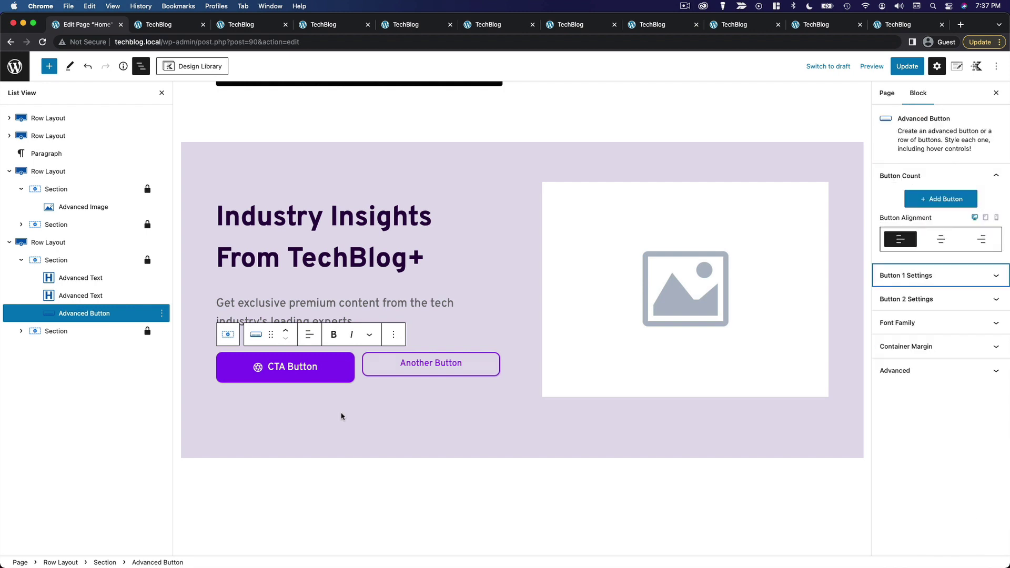
Step: Remove the two-button CTA group, leaving an empty block below the subtitle
{"action": "left_click", "coordinate": [389, 340]}
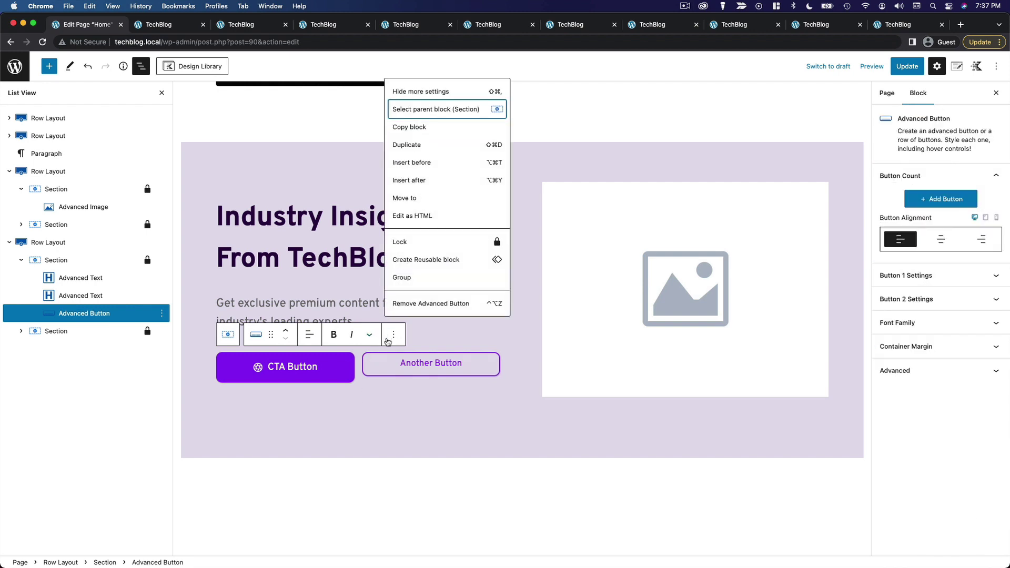
{"action": "left_click", "coordinate": [443, 305]}
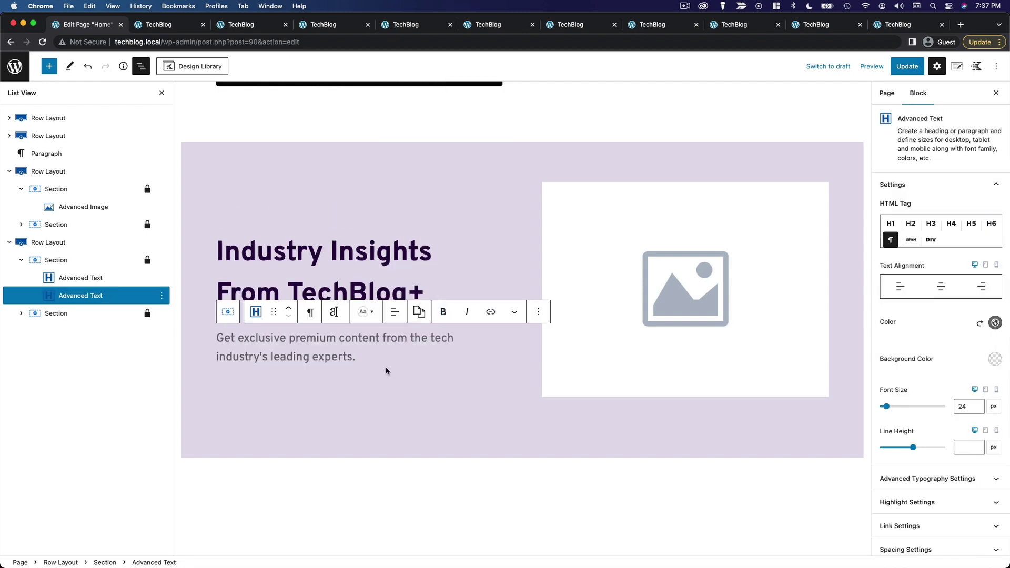
{"action": "key", "text": "Return"}
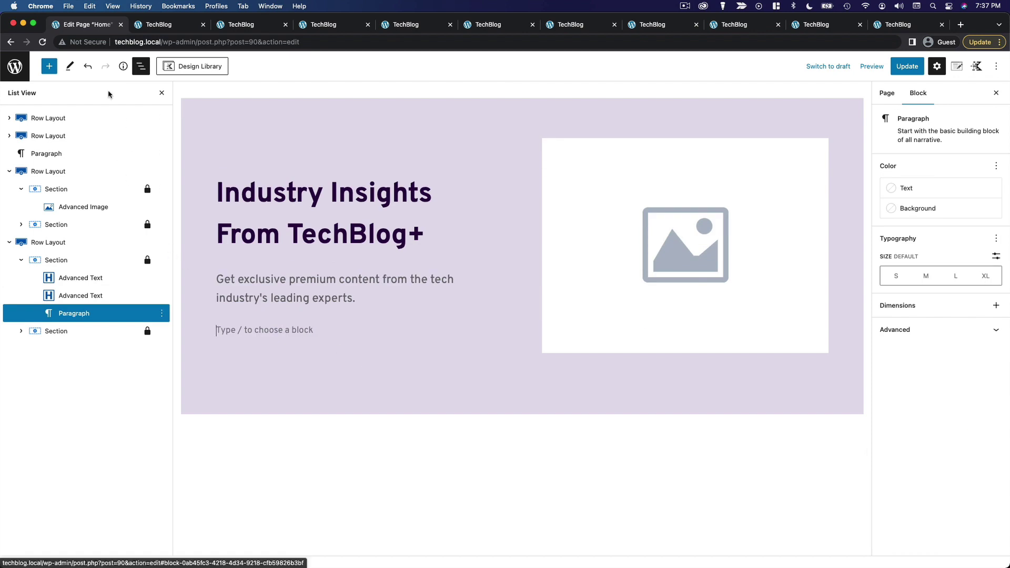
Step: Add a Buttons block labelled 'Learn More' and set it to 100% width
{"action": "left_click", "coordinate": [50, 67]}
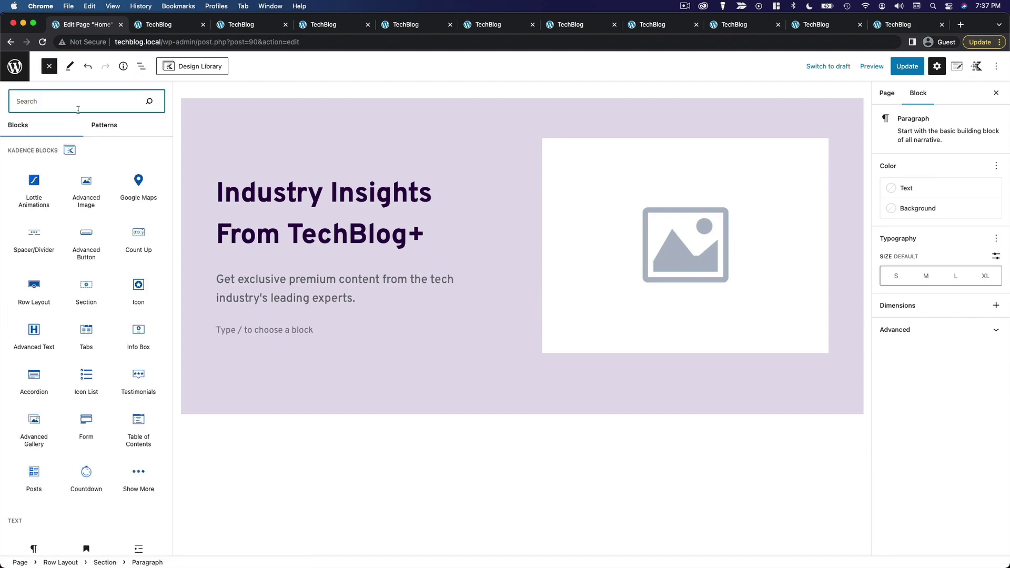
{"action": "type", "text": "button"}
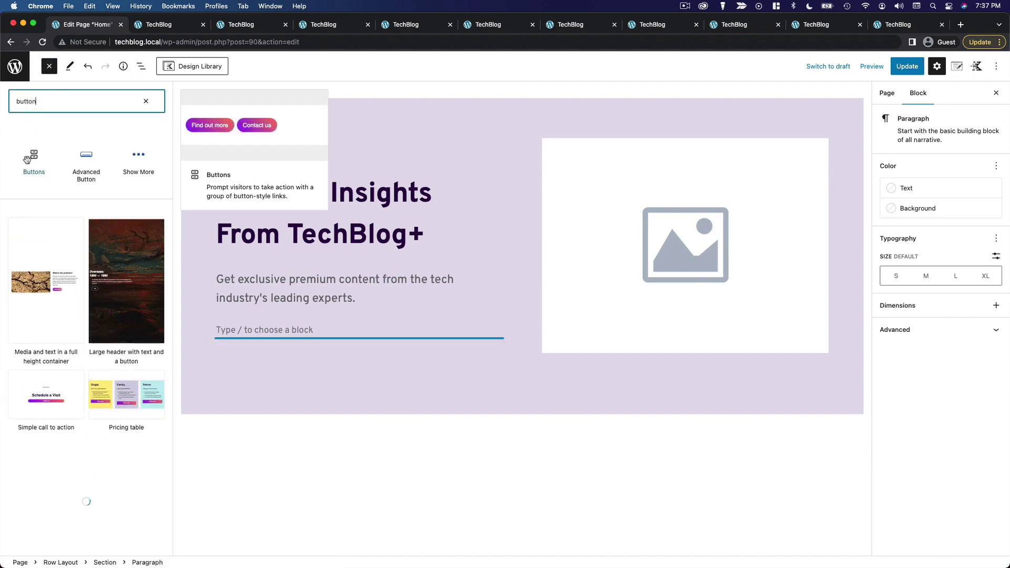
{"action": "left_click", "coordinate": [33, 159]}
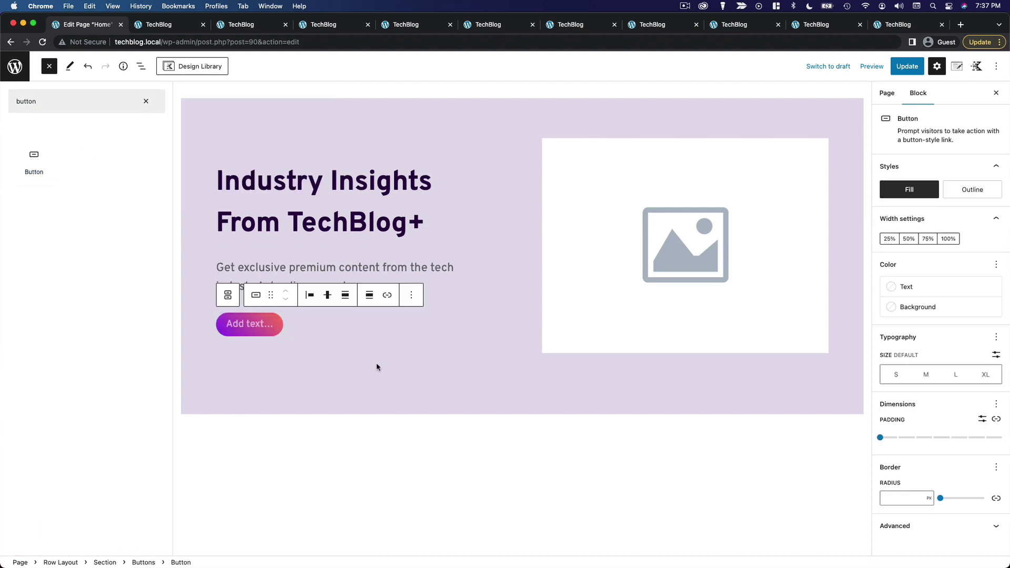
{"action": "left_click", "coordinate": [255, 328]}
{"action": "type", "text": "Learn More"}
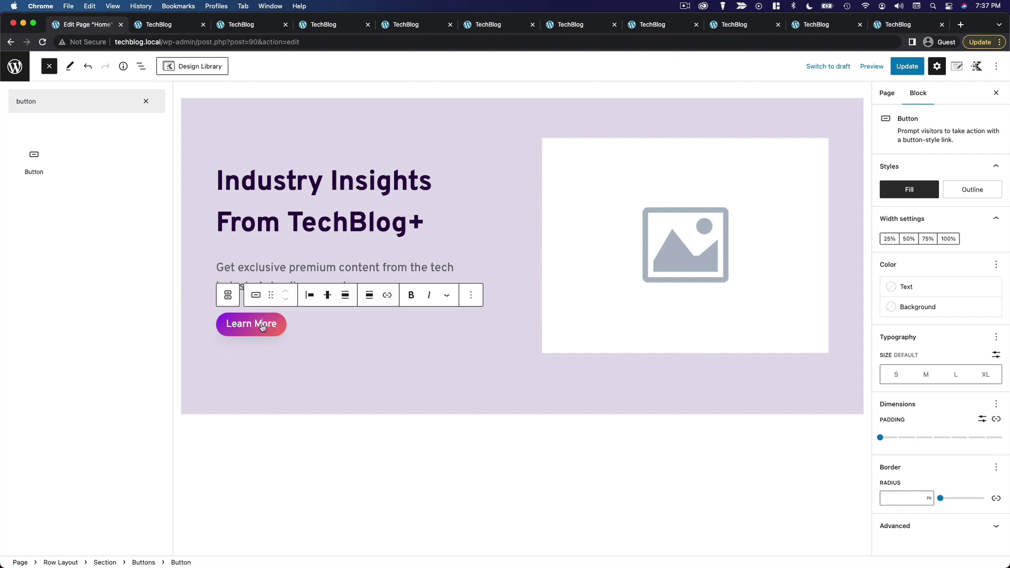
{"action": "left_click", "coordinate": [945, 239]}
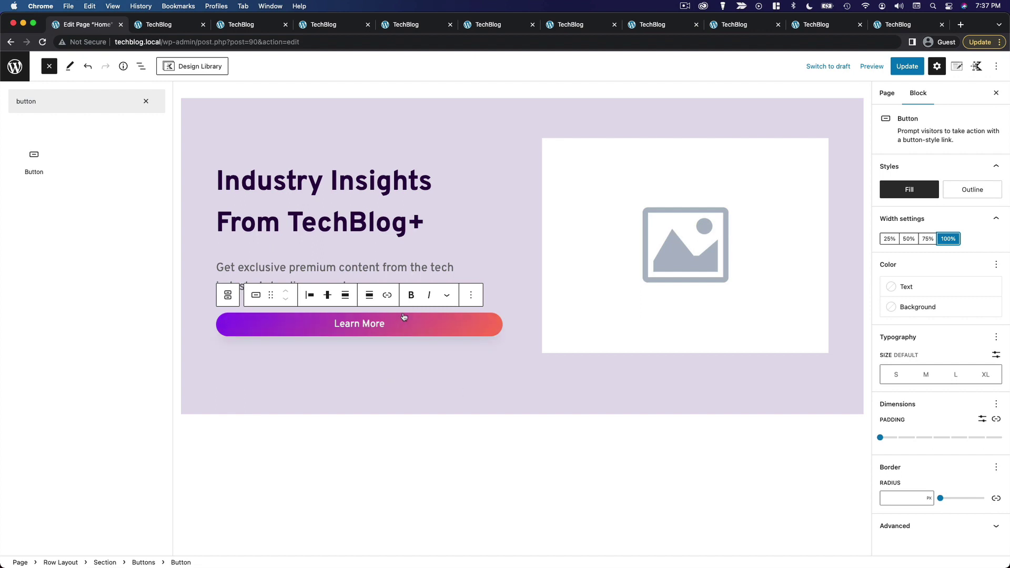
Step: Replace the placeholder image with an uploaded photo of a man working on a laptop
{"action": "left_click", "coordinate": [453, 391]}
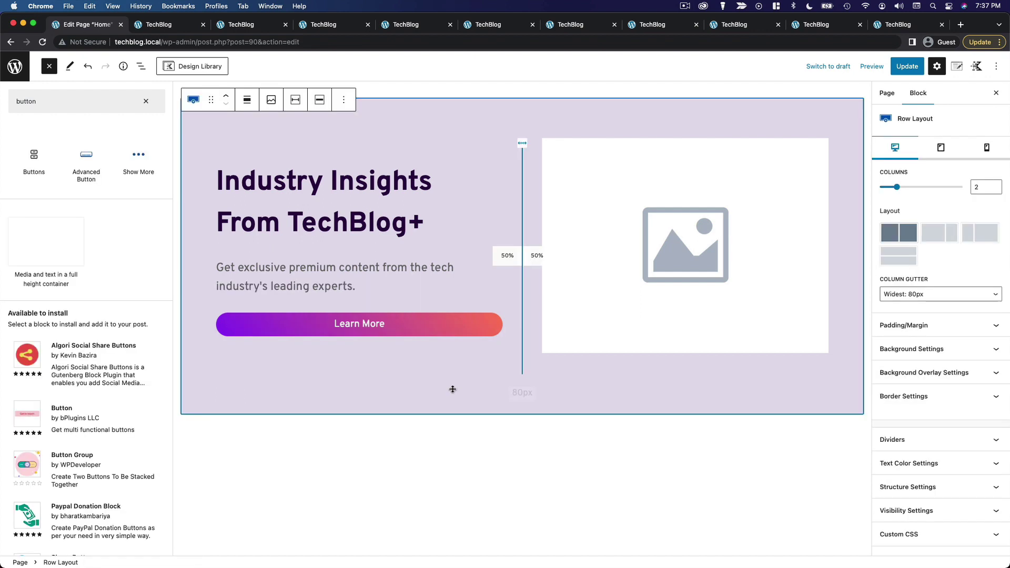
{"action": "left_click", "coordinate": [688, 239]}
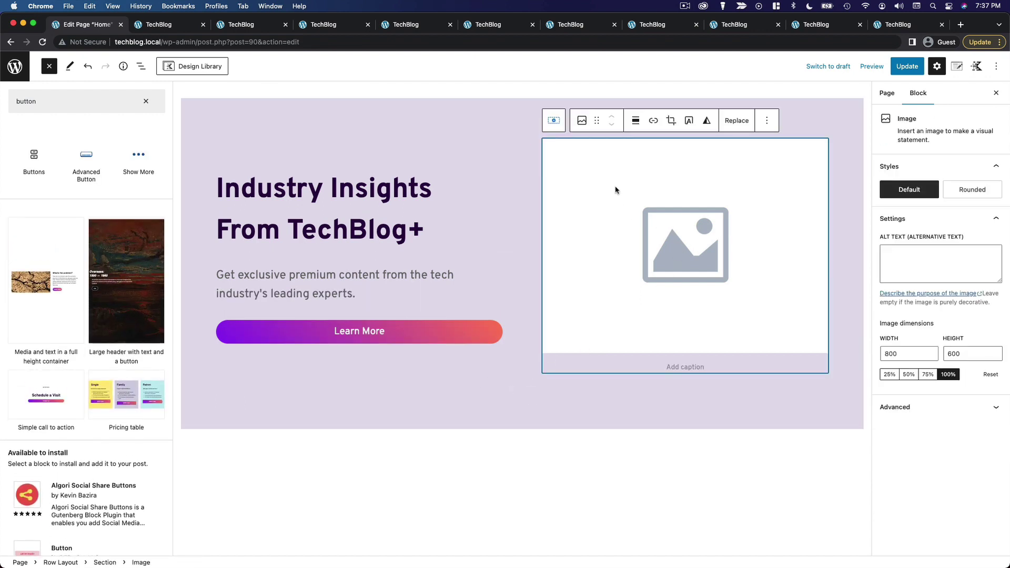
{"action": "left_click", "coordinate": [735, 121]}
{"action": "left_click", "coordinate": [758, 153]}
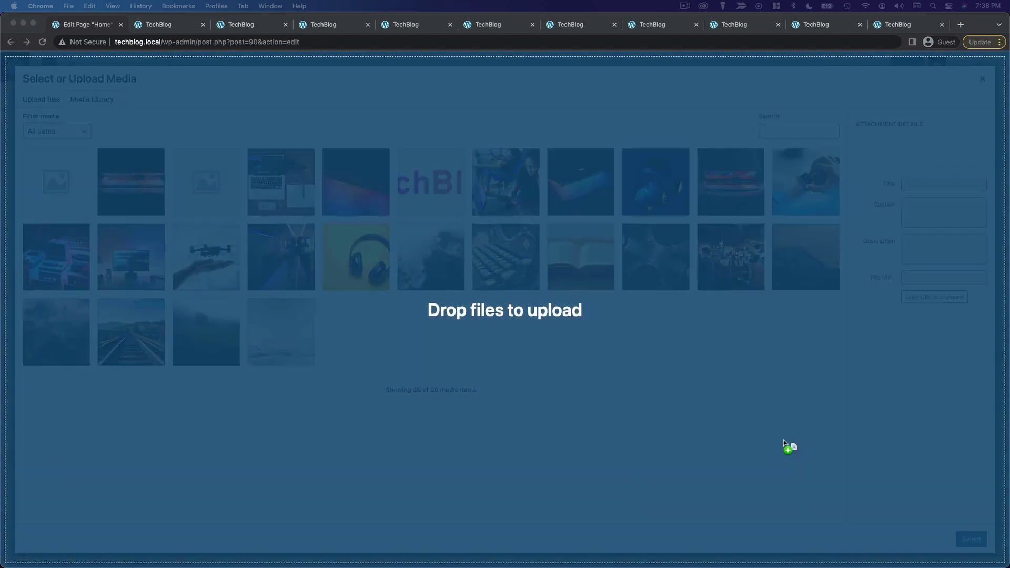
{"action": "left_click_drag", "start_coordinate": [789, 447], "coordinate": [646, 381]}
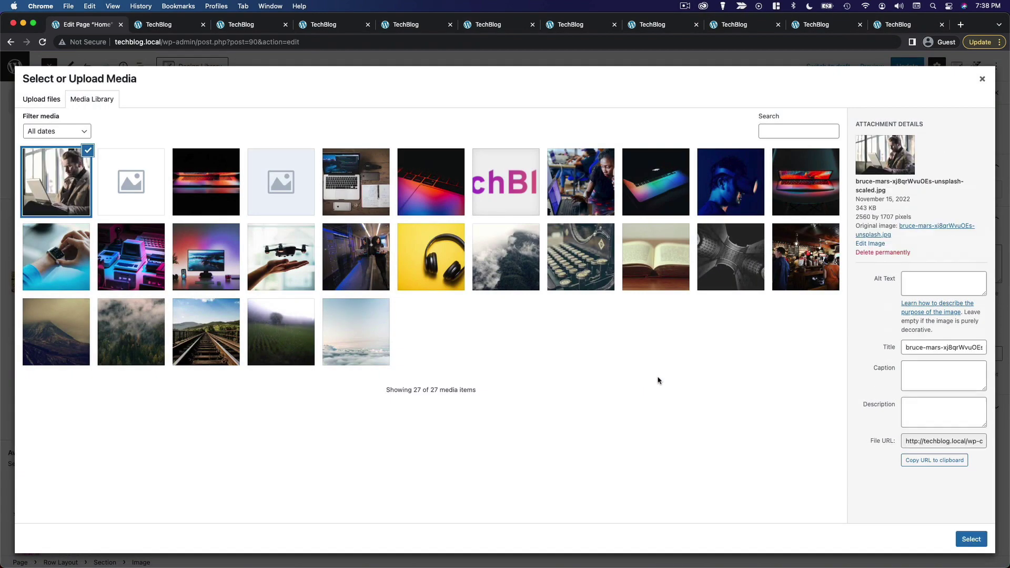
{"action": "left_click", "coordinate": [972, 539]}
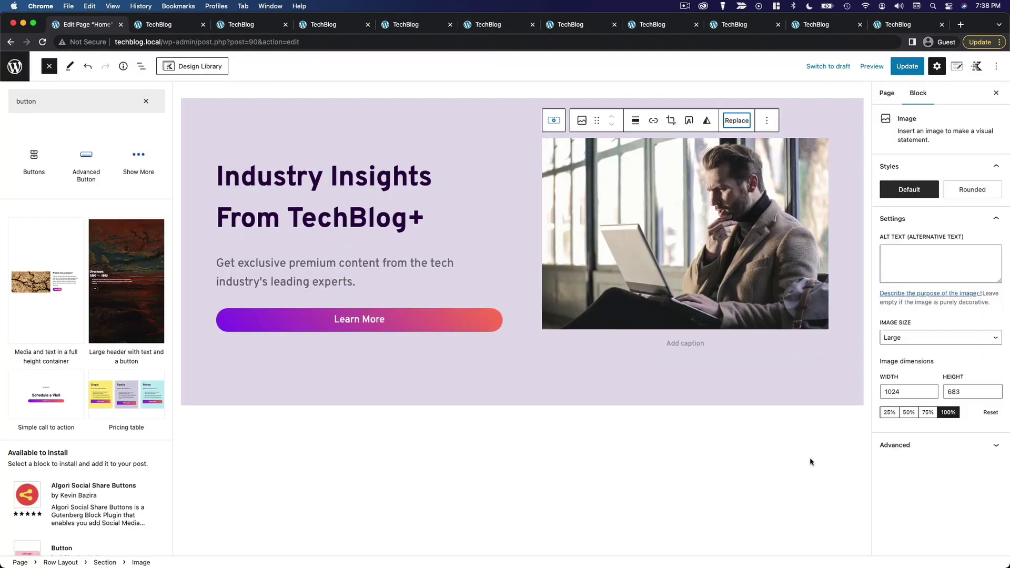
Step: Select the Industry Insights row from the outline and set its background colour to F7F2FC
{"action": "left_click", "coordinate": [594, 397]}
{"action": "scroll", "coordinate": [721, 388], "scroll_direction": "up", "scroll_amount": 3}
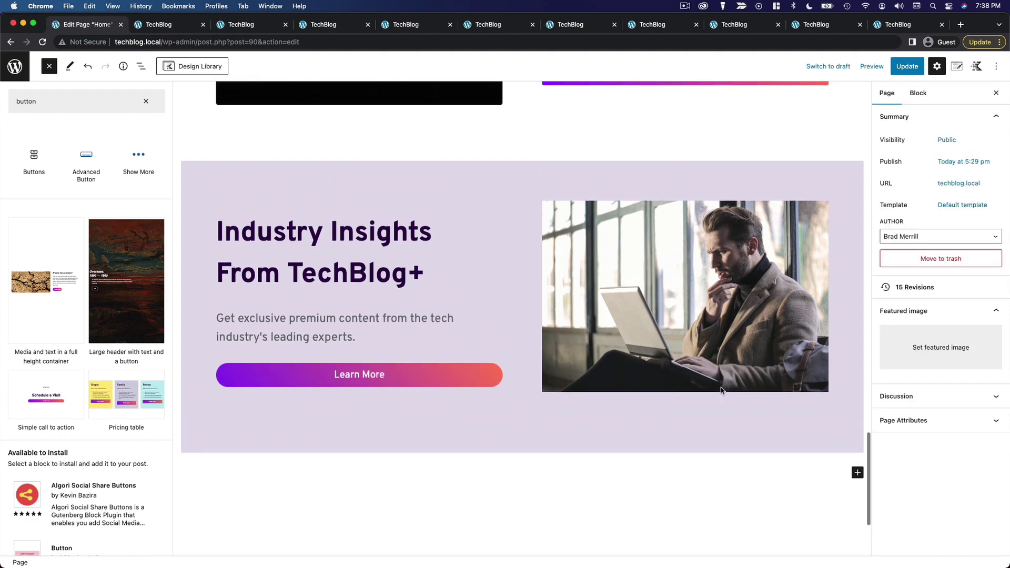
{"action": "left_click", "coordinate": [141, 66]}
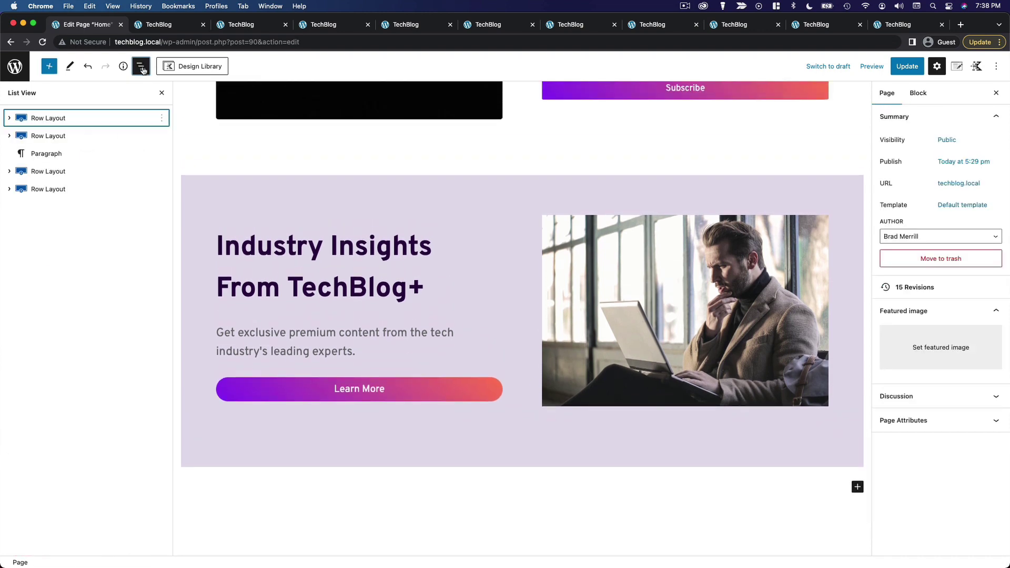
{"action": "left_click", "coordinate": [61, 188]}
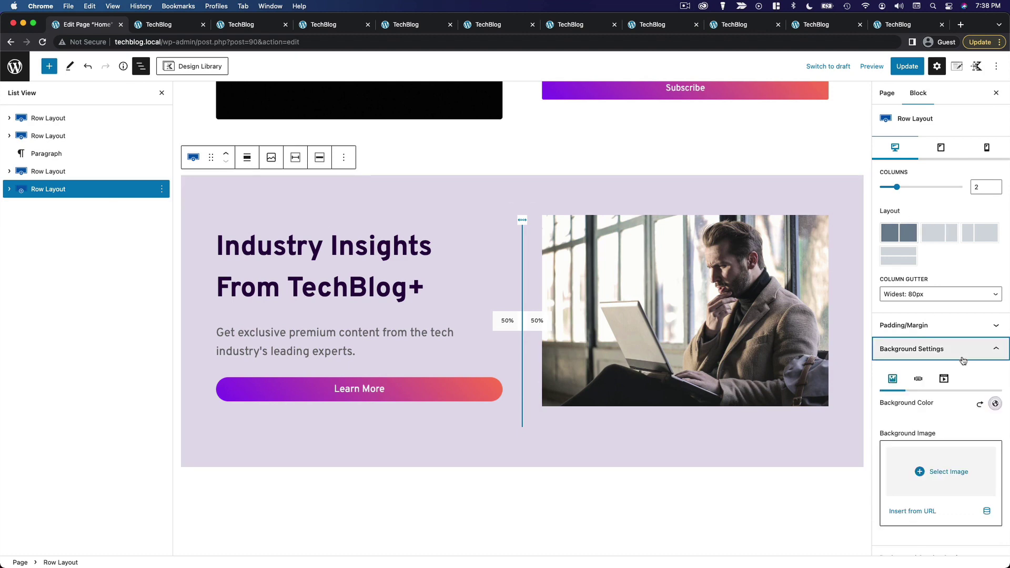
{"action": "scroll", "coordinate": [963, 361], "scroll_direction": "down", "scroll_amount": 3}
{"action": "left_click", "coordinate": [995, 296]}
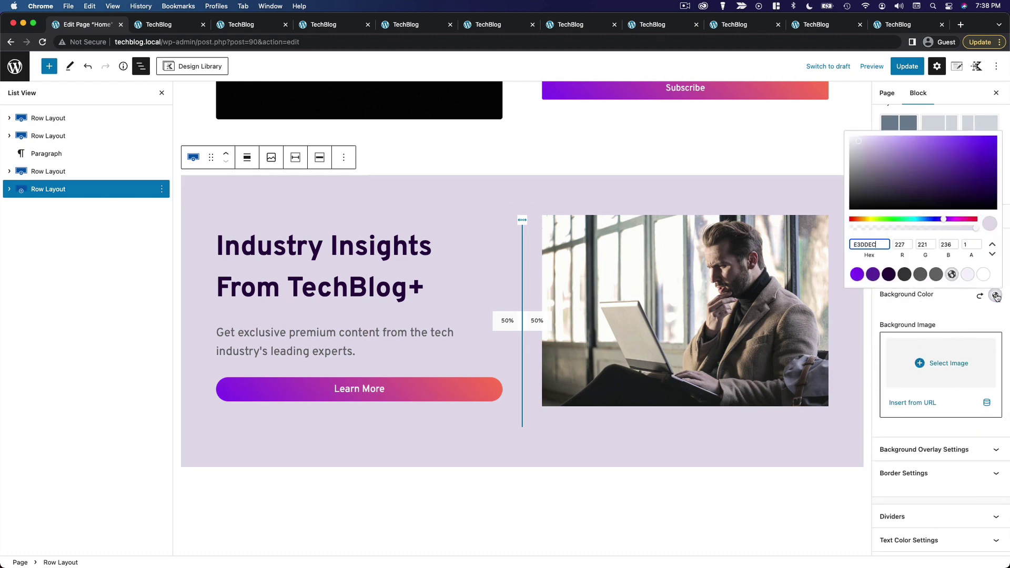
{"action": "left_click", "coordinate": [967, 275]}
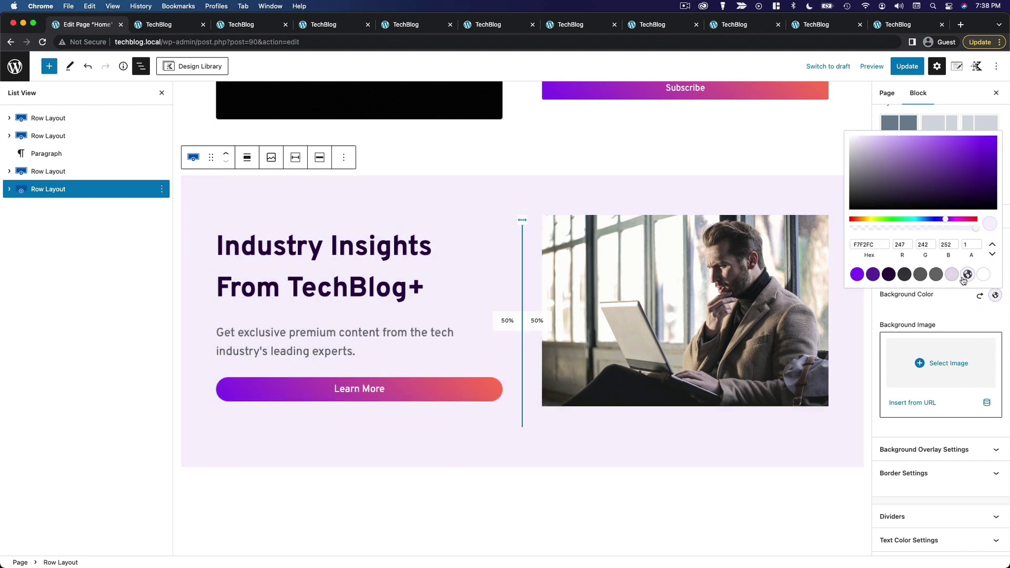
{"action": "left_click", "coordinate": [952, 274]}
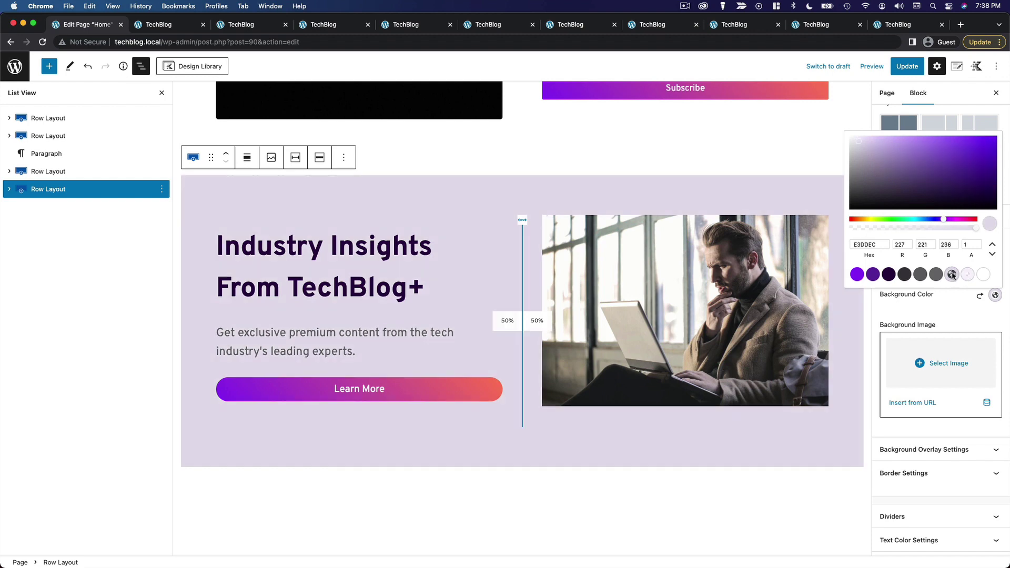
{"action": "left_click", "coordinate": [967, 275]}
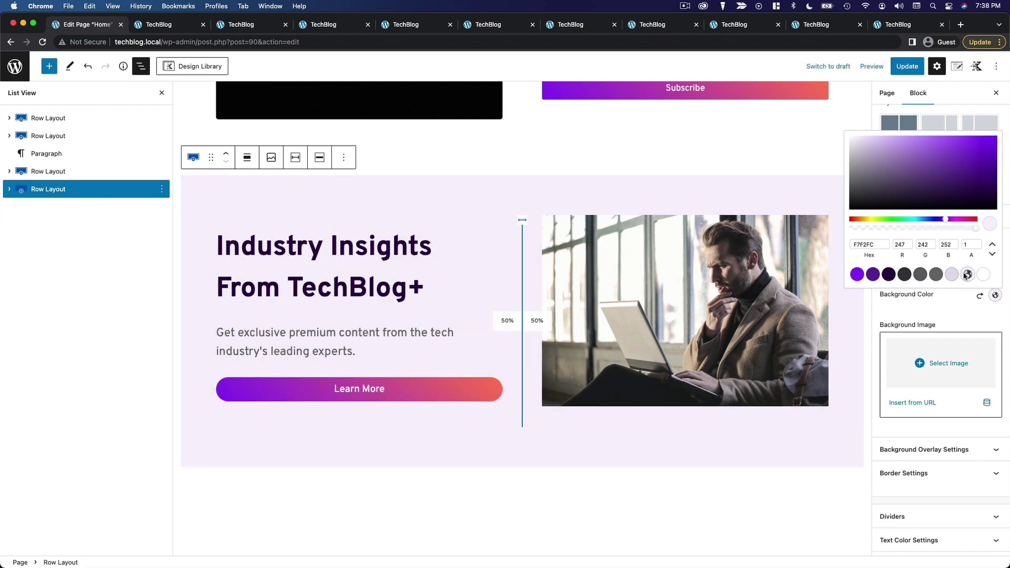
{"action": "left_click", "coordinate": [961, 304]}
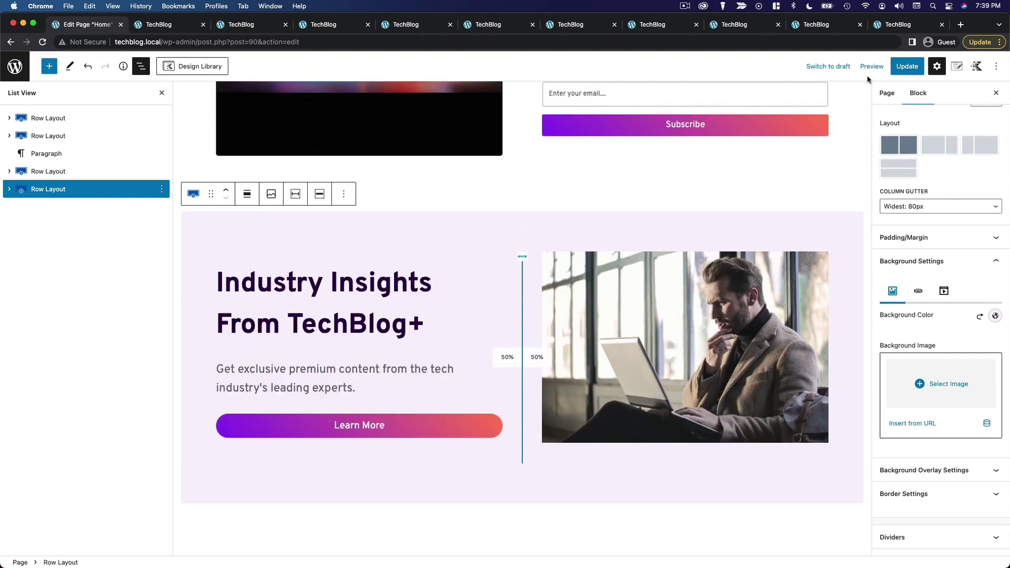
Step: Preview the page in a new tab and scroll through the newsletter and Industry Insights sections
{"action": "left_click", "coordinate": [872, 66]}
{"action": "left_click", "coordinate": [831, 156]}
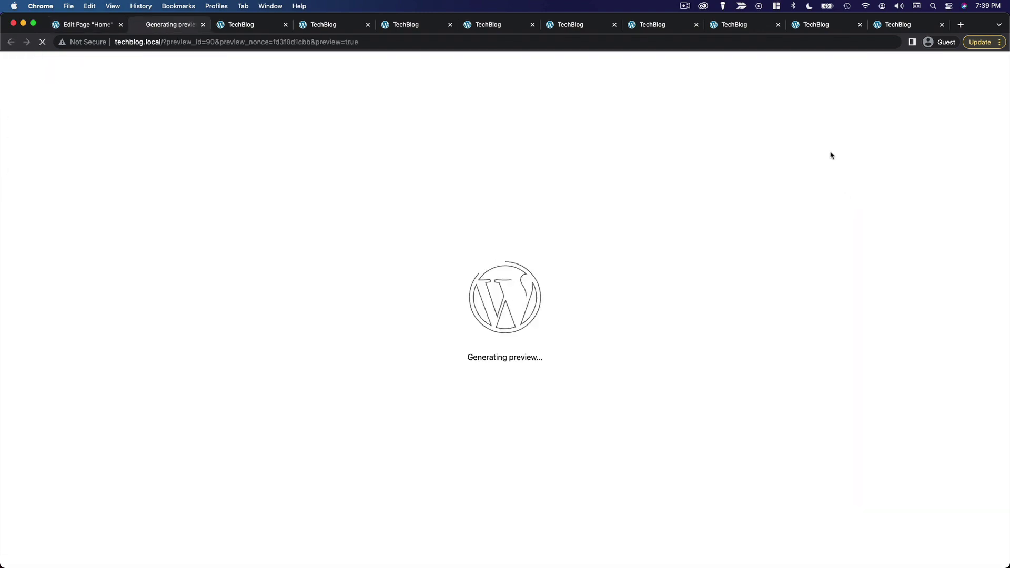
{"action": "scroll", "coordinate": [850, 266], "scroll_direction": "down", "scroll_amount": 4}
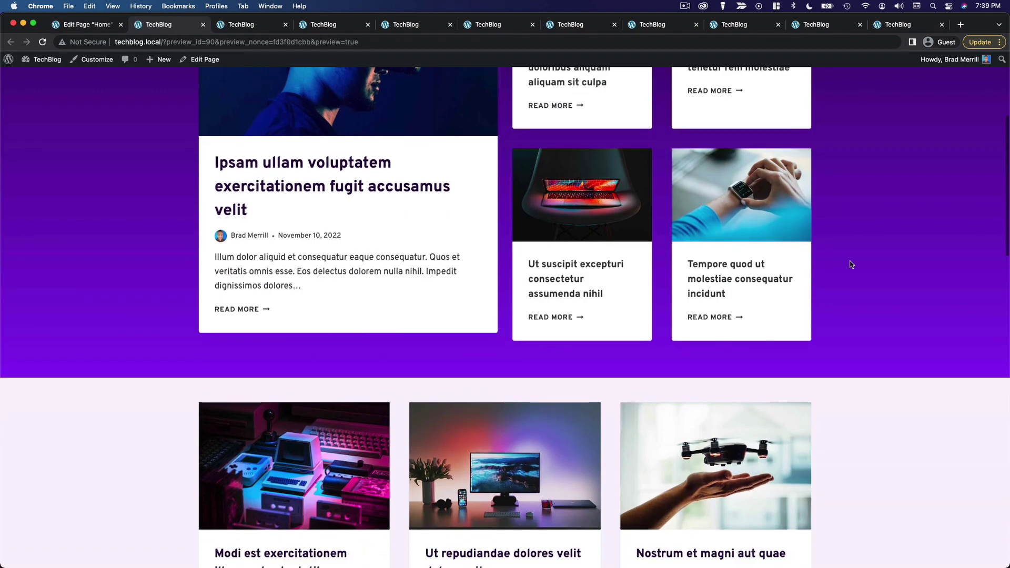
{"action": "scroll", "coordinate": [852, 265], "scroll_direction": "down", "scroll_amount": 15}
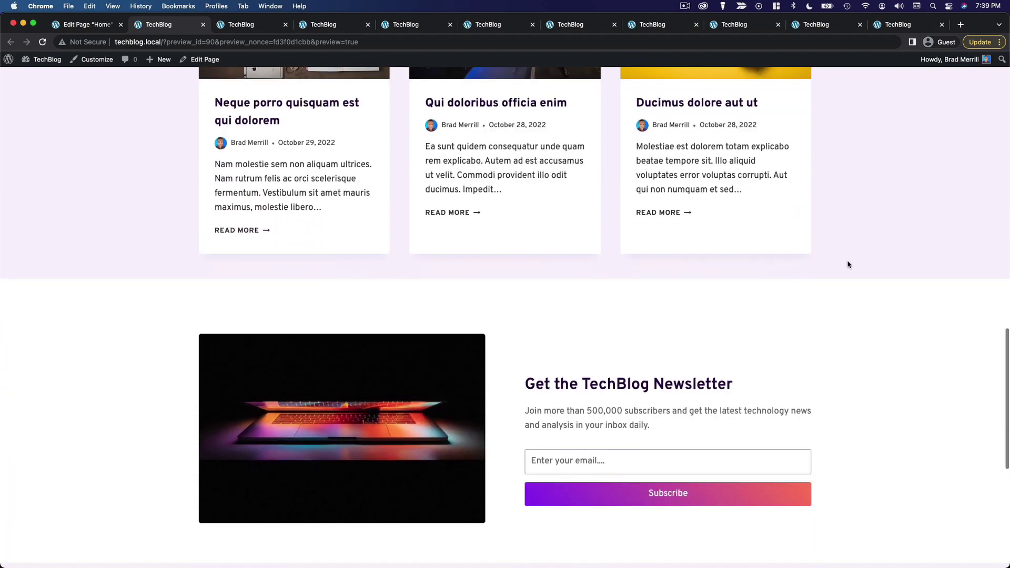
{"action": "scroll", "coordinate": [848, 265], "scroll_direction": "down", "scroll_amount": 7}
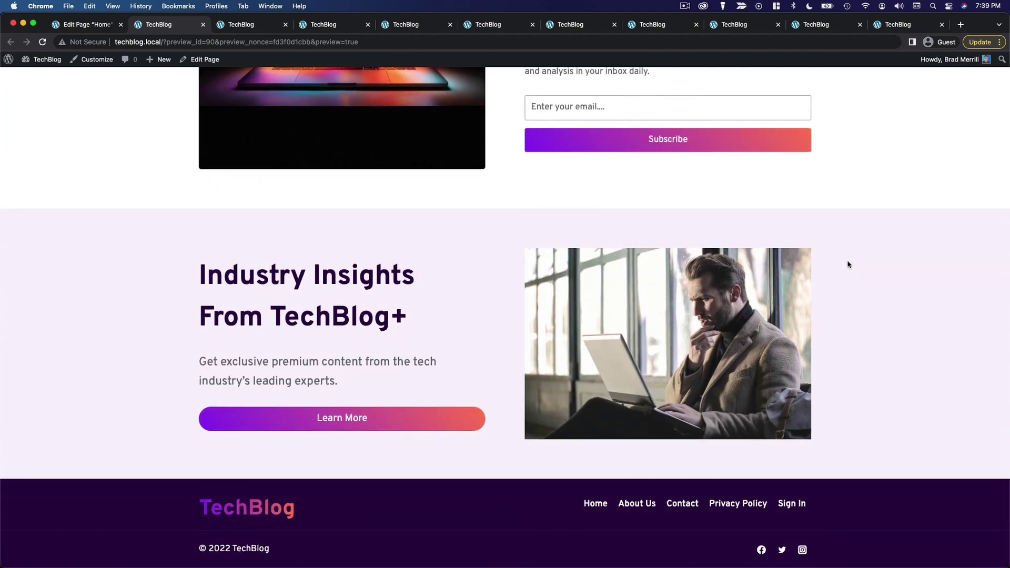
{"action": "scroll", "coordinate": [848, 265], "scroll_direction": "up", "scroll_amount": 1}
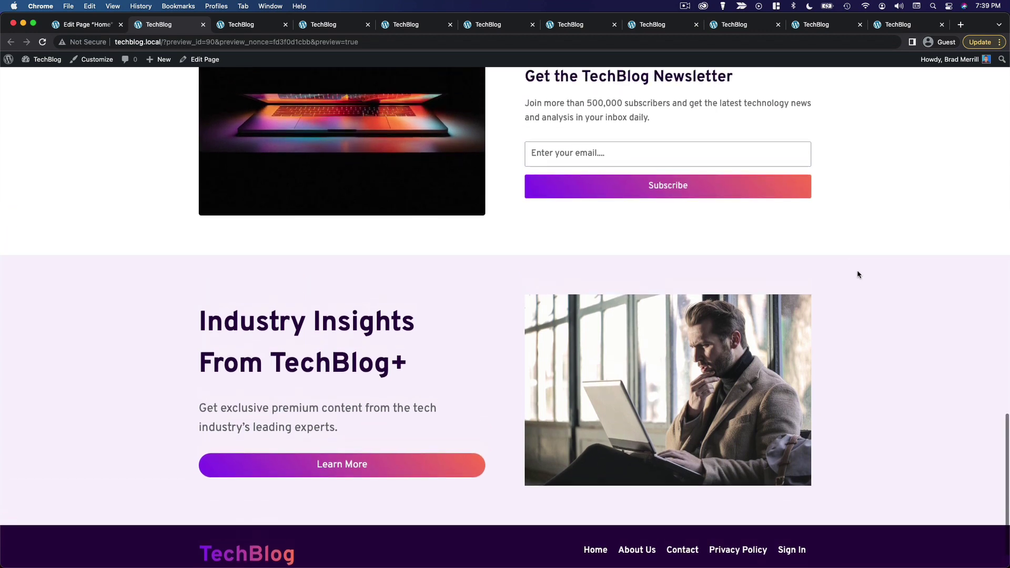
{"action": "scroll", "coordinate": [857, 273], "scroll_direction": "down", "scroll_amount": 1}
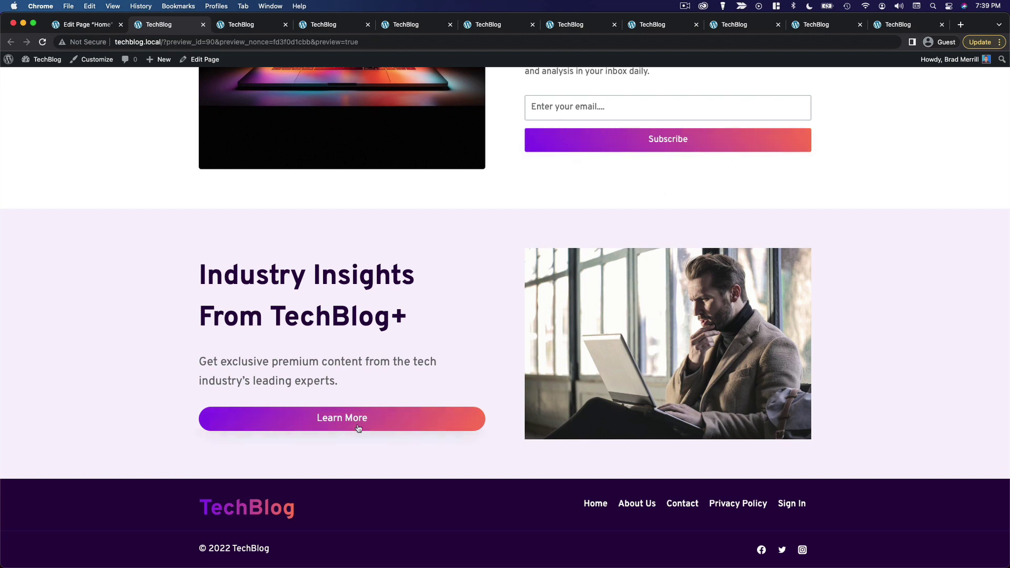
{"action": "scroll", "coordinate": [477, 351], "scroll_direction": "up", "scroll_amount": 3}
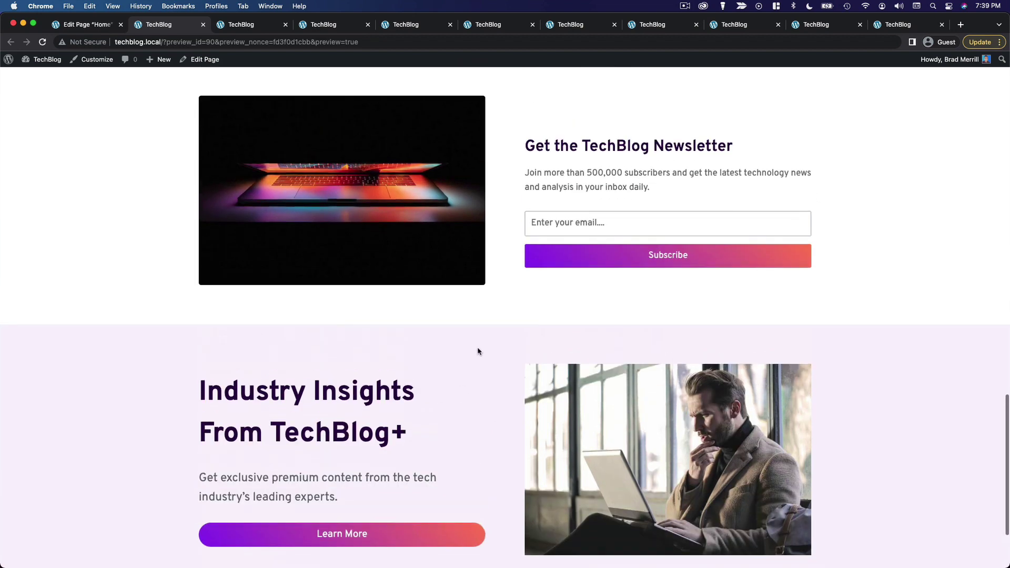
Step: Back in the editor, give the newsletter form's Subscribe button a border radius of 50
{"action": "left_click", "coordinate": [87, 25]}
{"action": "scroll", "coordinate": [705, 253], "scroll_direction": "up", "scroll_amount": 3}
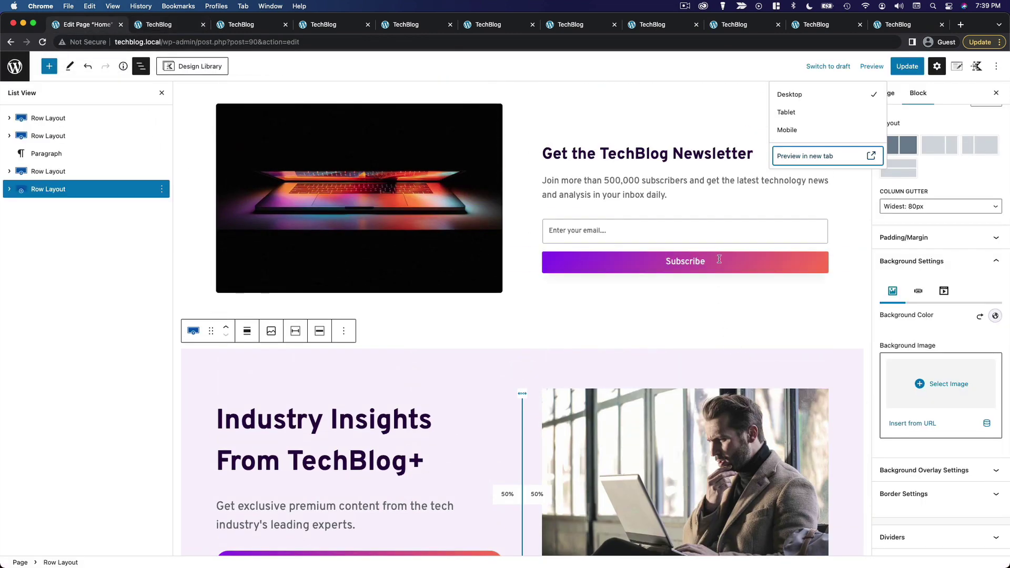
{"action": "left_click", "coordinate": [719, 259]}
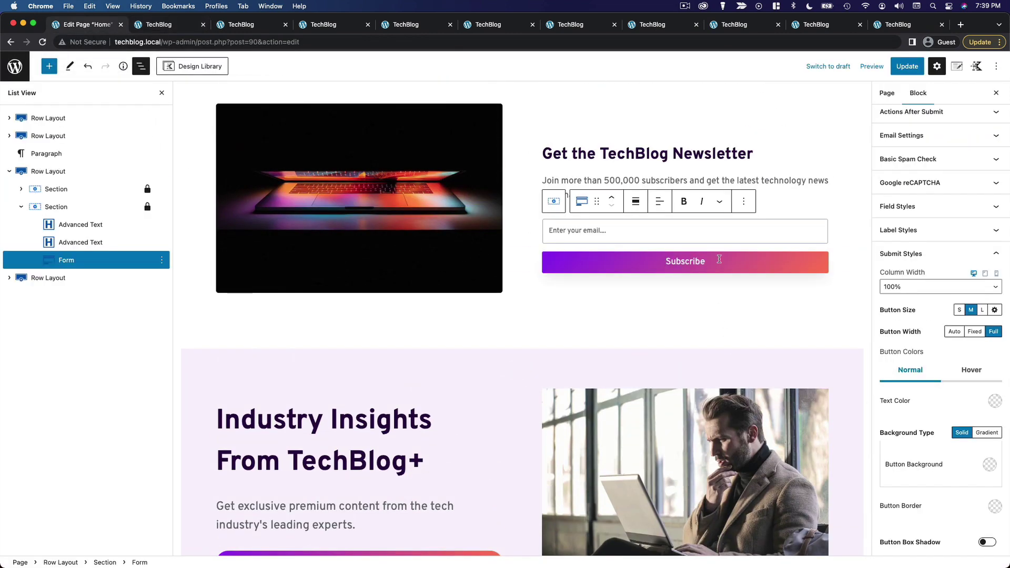
{"action": "scroll", "coordinate": [929, 284], "scroll_direction": "down", "scroll_amount": 5}
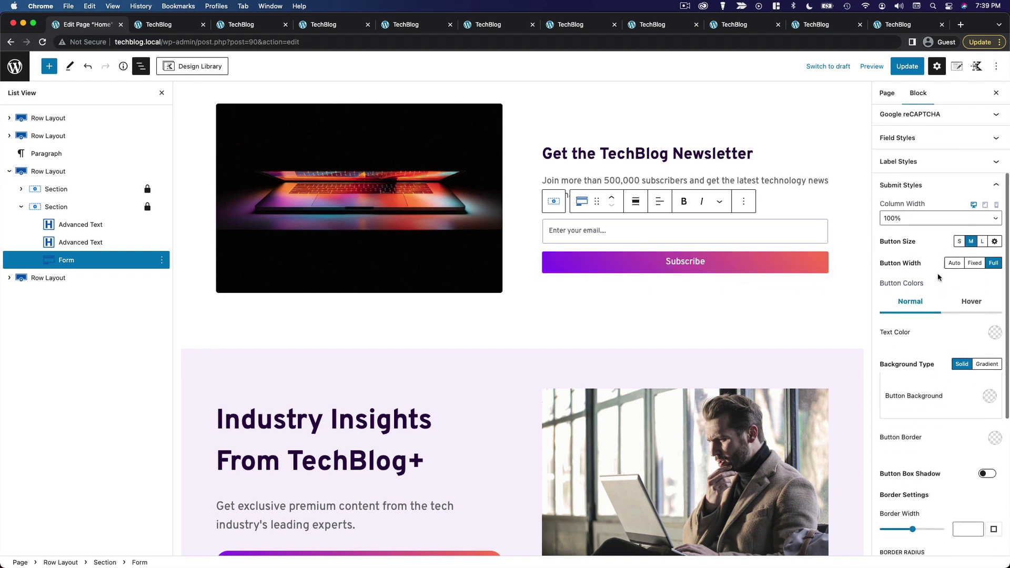
{"action": "scroll", "coordinate": [938, 278], "scroll_direction": "down", "scroll_amount": 7}
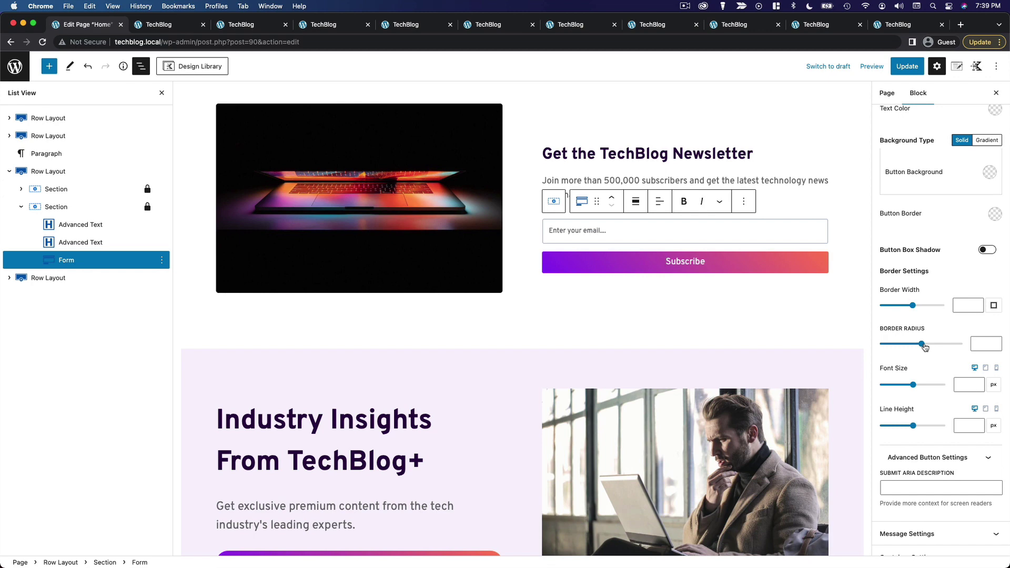
{"action": "left_click_drag", "start_coordinate": [922, 344], "coordinate": [964, 346]}
{"action": "left_click", "coordinate": [872, 66]}
Step: Preview the updated page, checking the rounded Subscribe button, then return to the top
{"action": "left_click", "coordinate": [840, 156]}
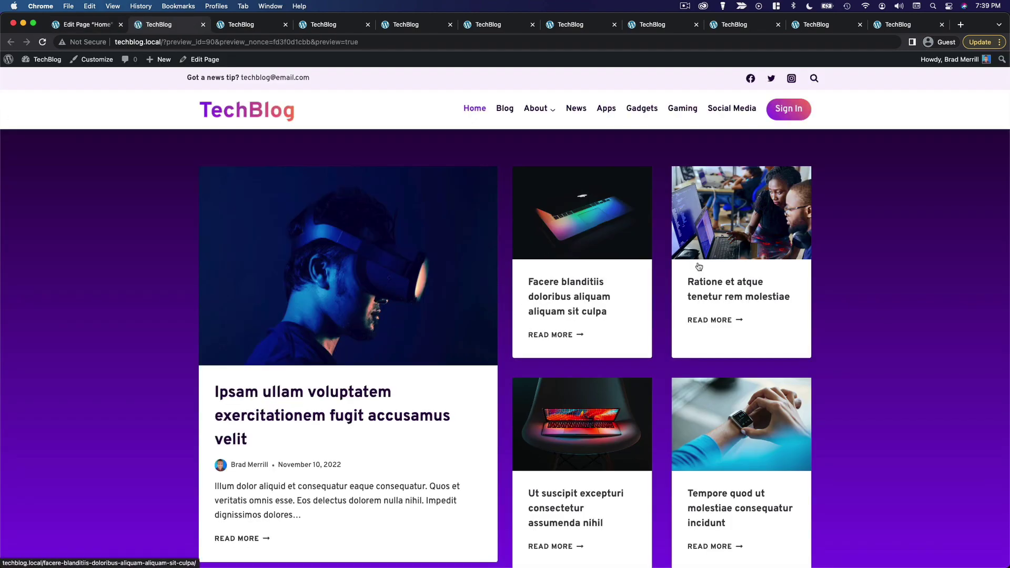
{"action": "scroll", "coordinate": [830, 282], "scroll_direction": "down", "scroll_amount": 4}
{"action": "scroll", "coordinate": [849, 288], "scroll_direction": "down", "scroll_amount": 15}
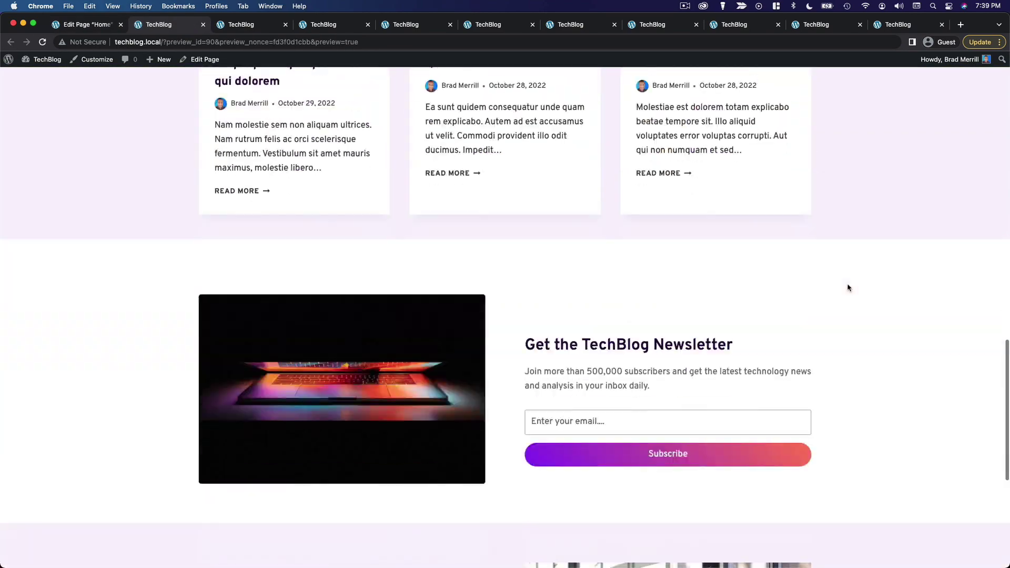
{"action": "scroll", "coordinate": [876, 271], "scroll_direction": "down", "scroll_amount": 4}
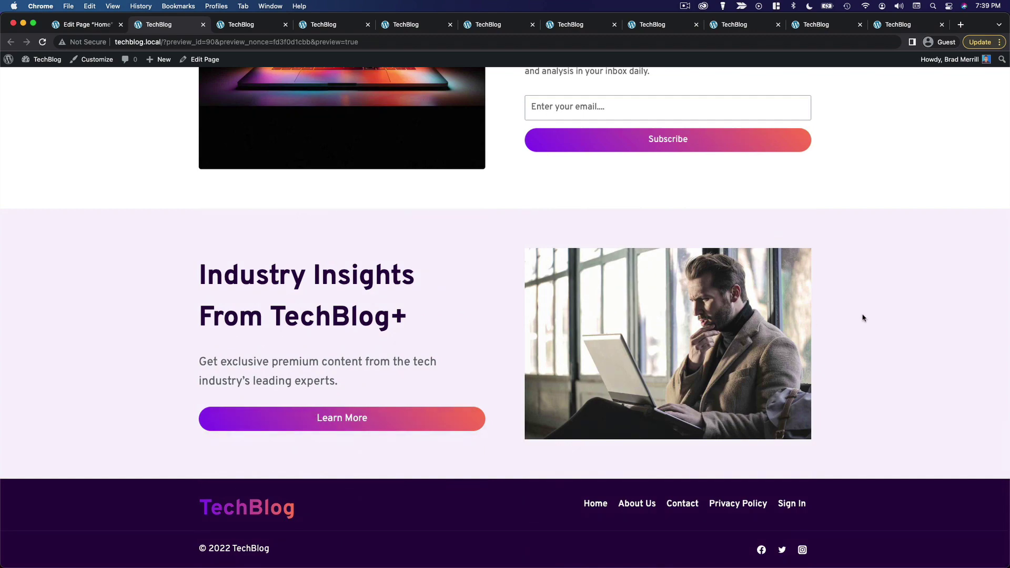
{"action": "scroll", "coordinate": [863, 316], "scroll_direction": "up", "scroll_amount": 20}
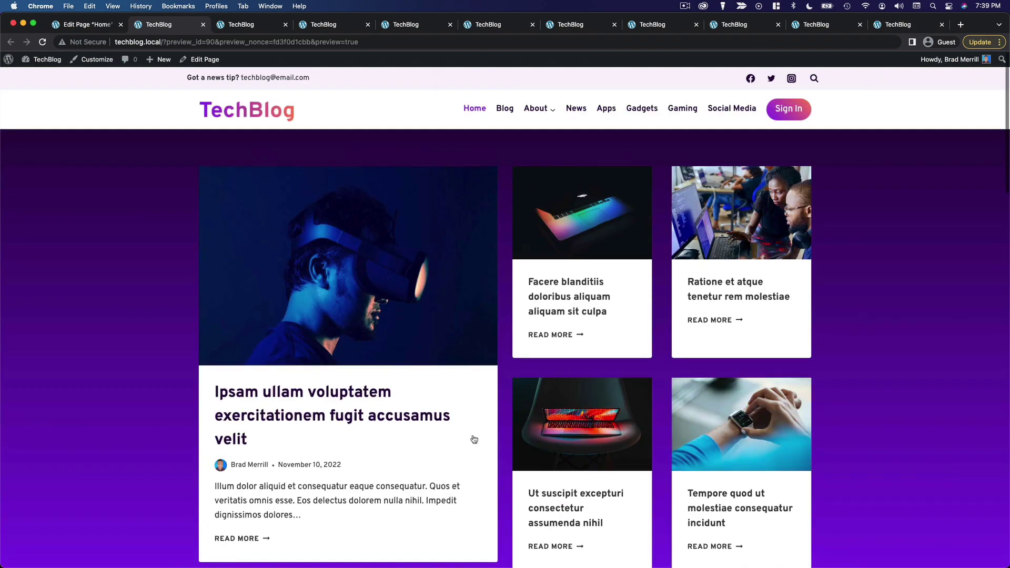
{"action": "scroll", "coordinate": [818, 413], "scroll_direction": "down", "scroll_amount": 10}
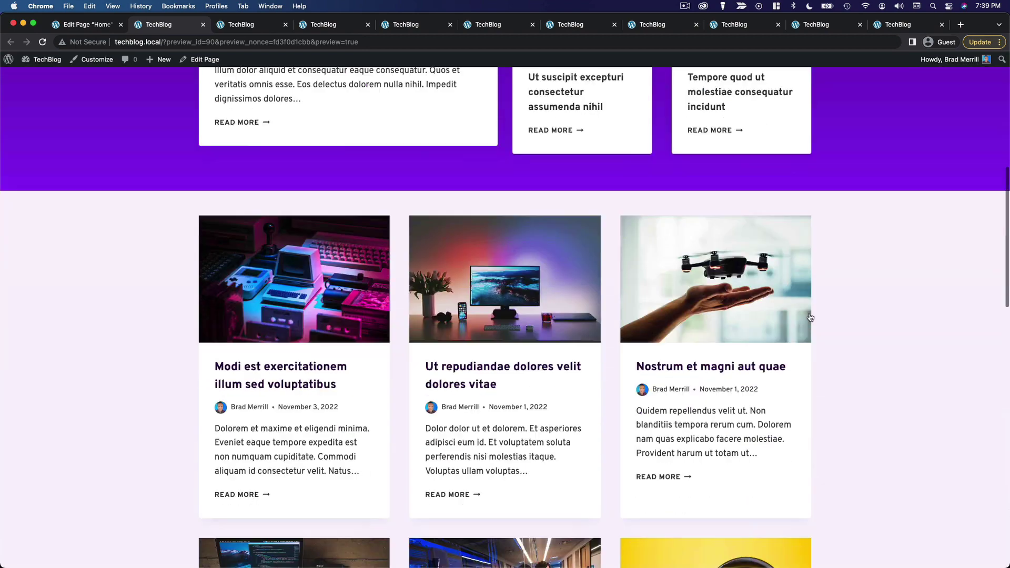
{"action": "scroll", "coordinate": [732, 261], "scroll_direction": "down", "scroll_amount": 2}
{"action": "scroll", "coordinate": [755, 252], "scroll_direction": "down", "scroll_amount": 9}
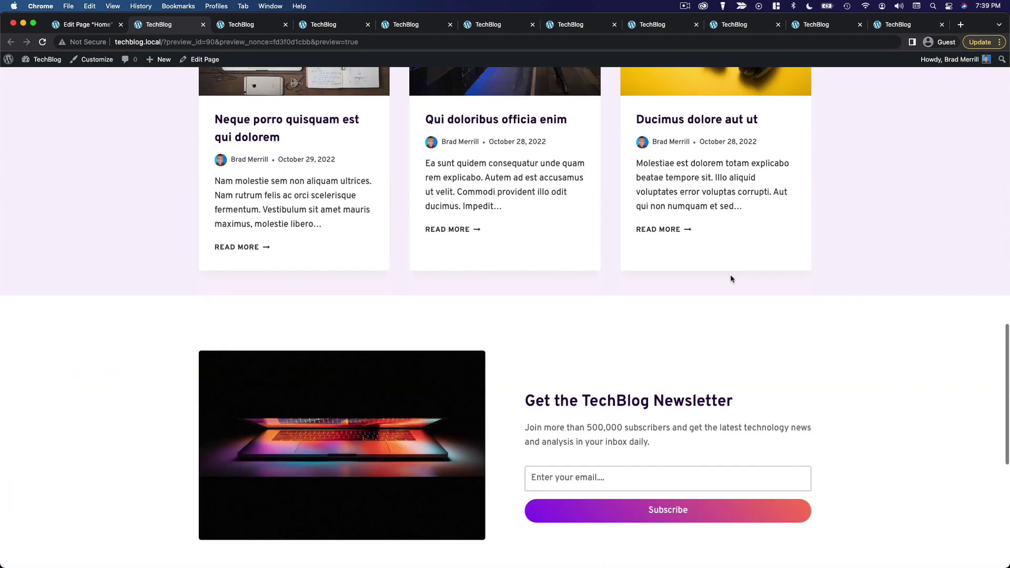
{"action": "scroll", "coordinate": [839, 226], "scroll_direction": "down", "scroll_amount": 3}
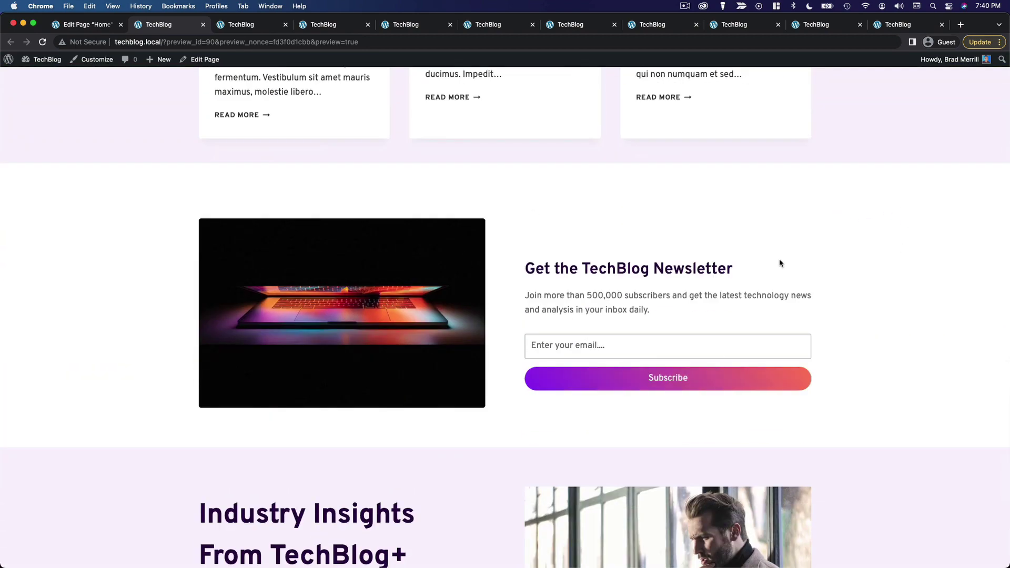
{"action": "scroll", "coordinate": [417, 282], "scroll_direction": "down", "scroll_amount": 5}
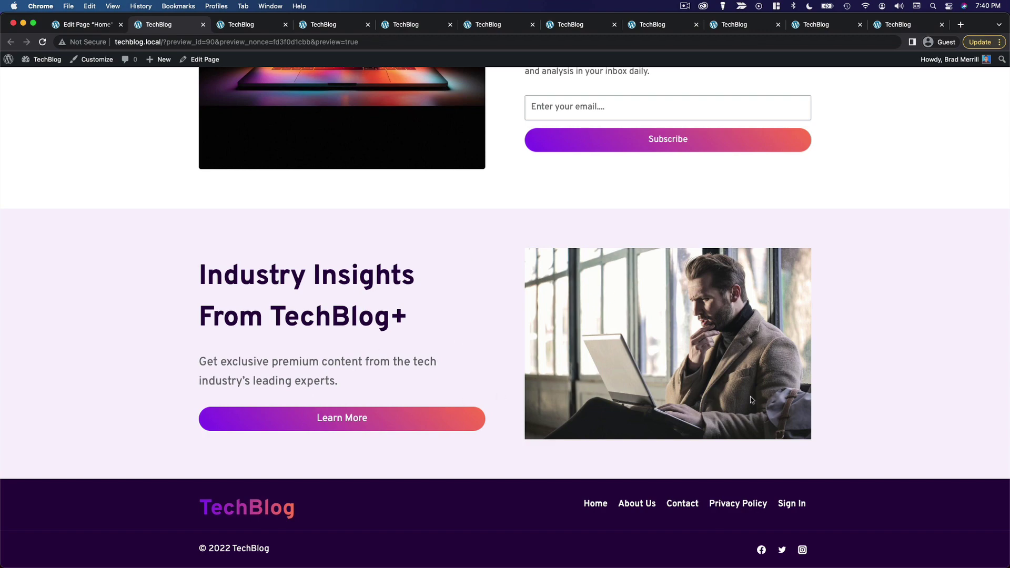
{"action": "scroll", "coordinate": [863, 410], "scroll_direction": "up", "scroll_amount": 15}
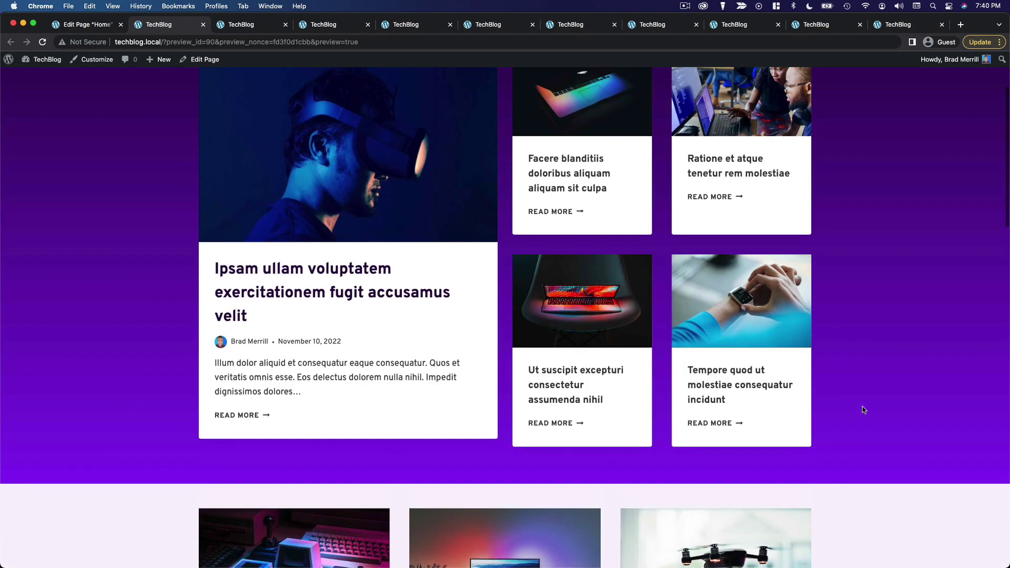
{"action": "scroll", "coordinate": [863, 410], "scroll_direction": "up", "scroll_amount": 3}
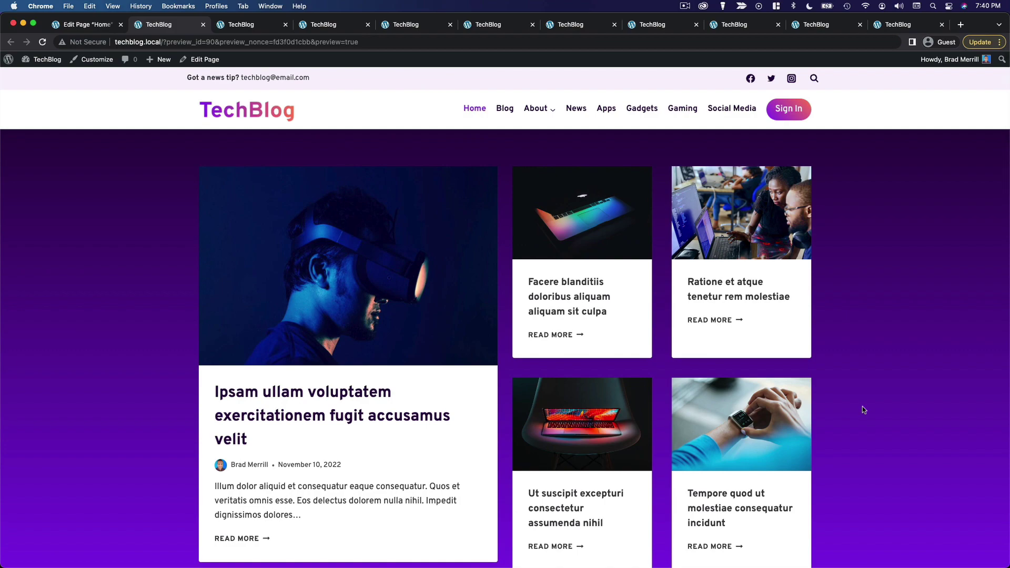